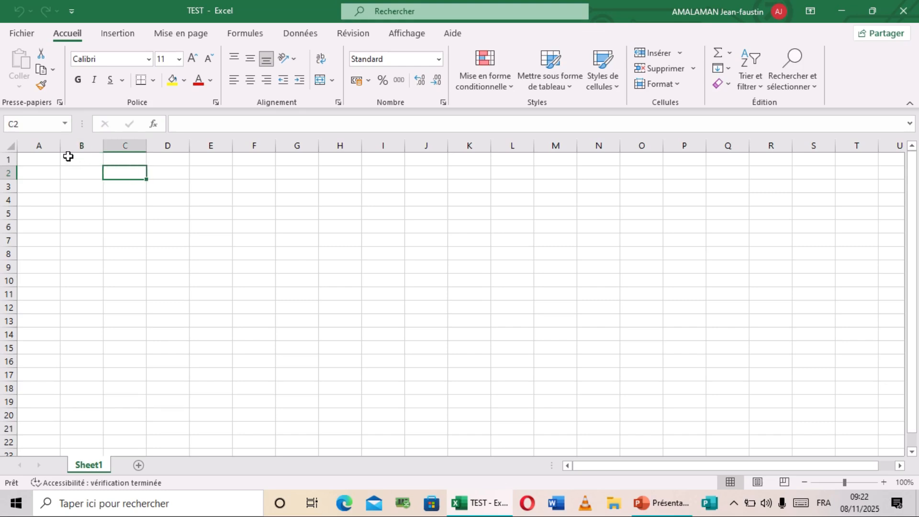
left_click(40, 159)
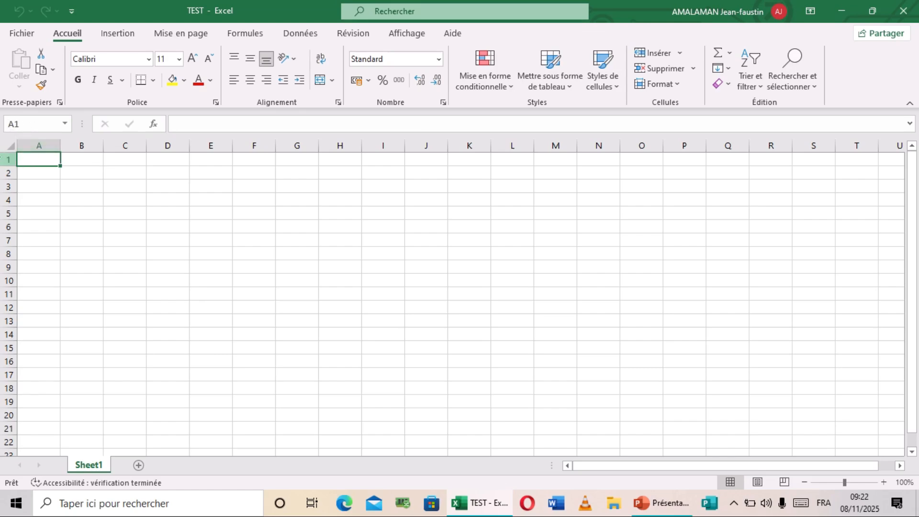
left_click(131, 176)
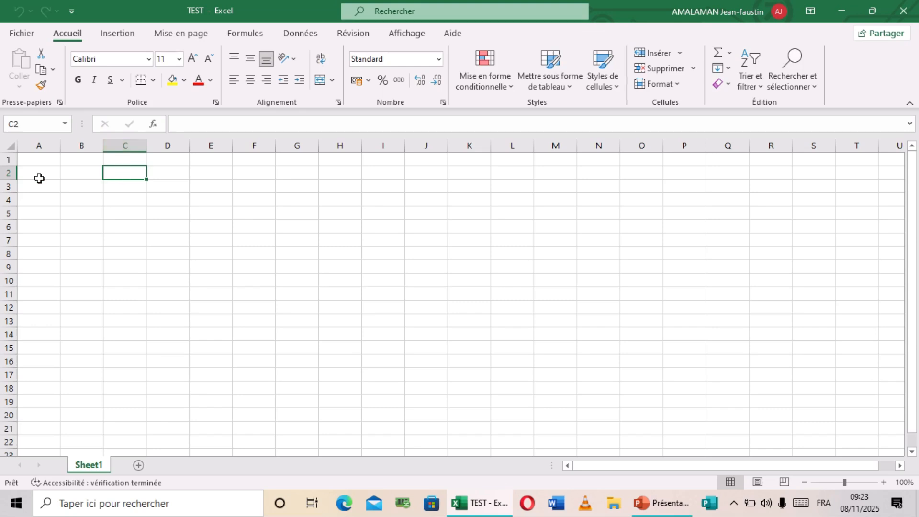
left_click(180, 215)
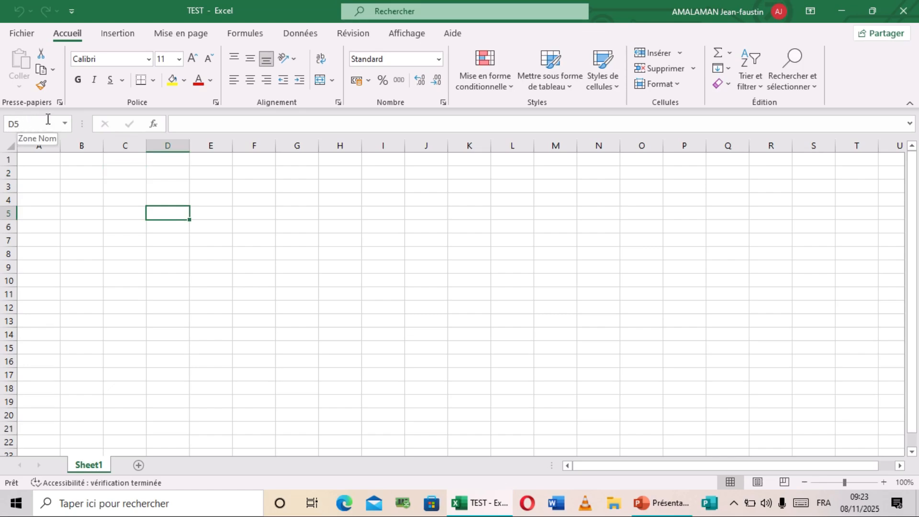
Enter the column headers N°, NOM, PRENOM and NOTE1 in cells E3 to H3.
left_click(221, 186)
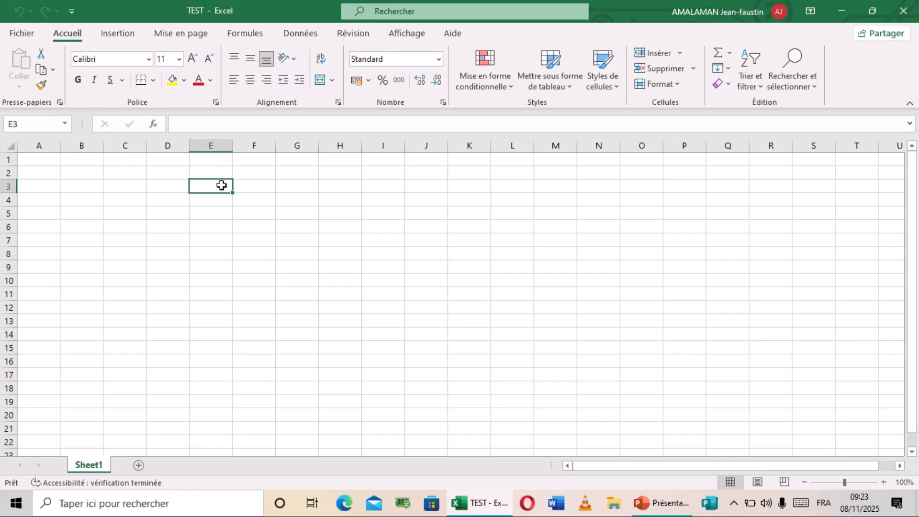
type("N")
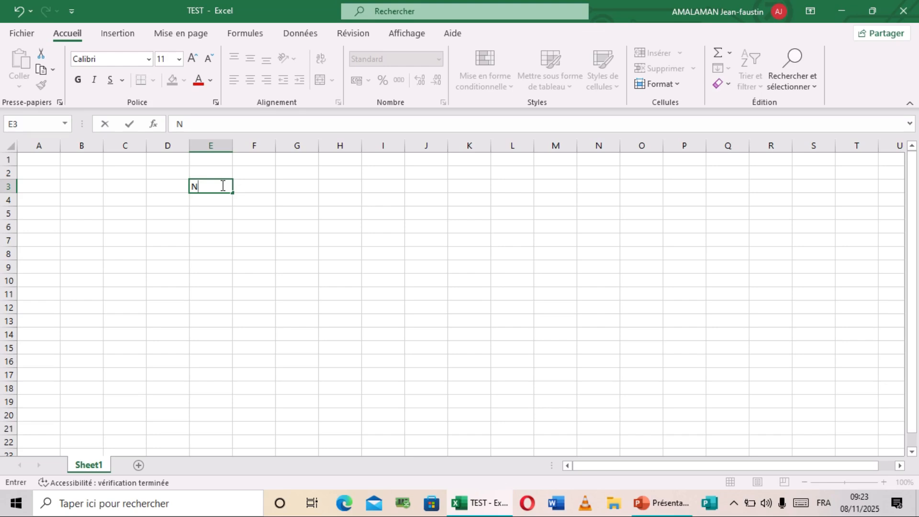
type("°")
left_click(251, 187)
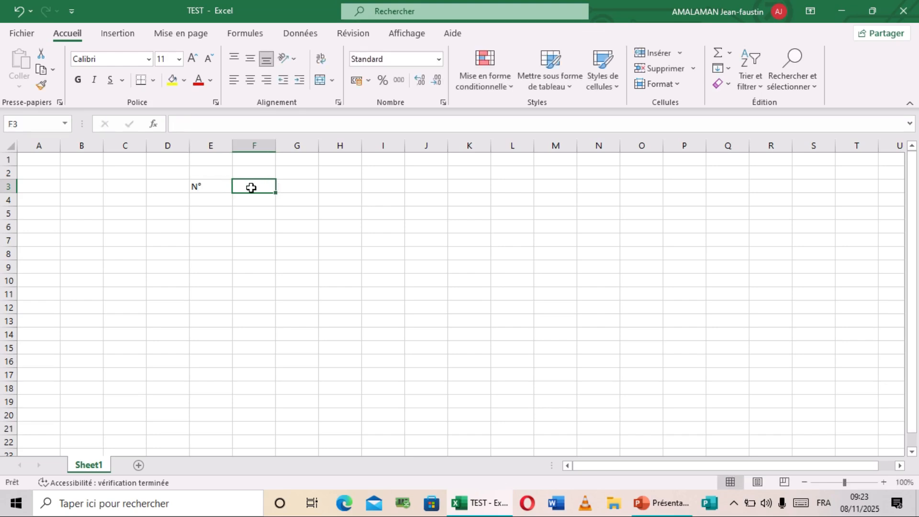
type("NOM")
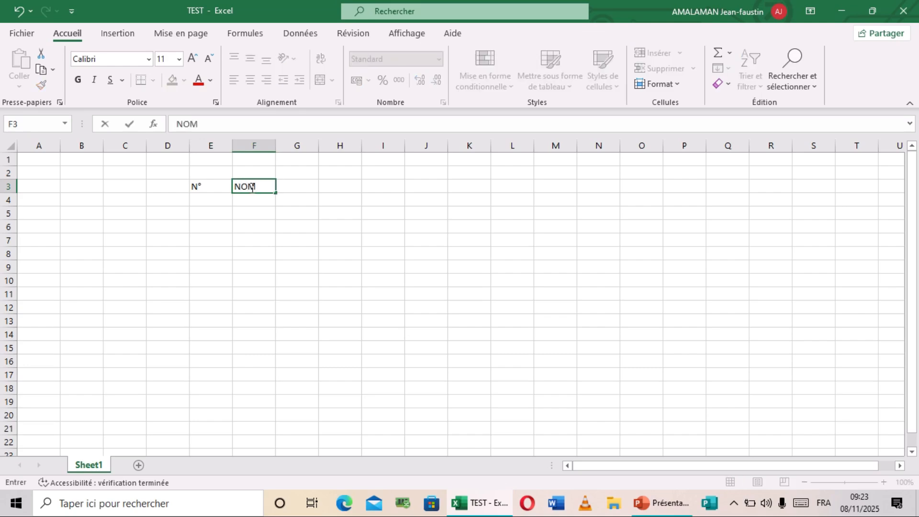
left_click(299, 188)
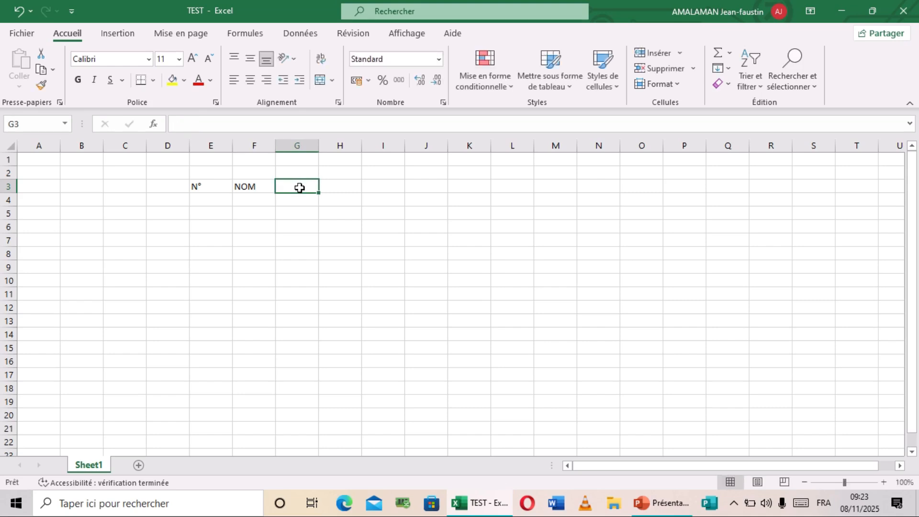
type("PRE")
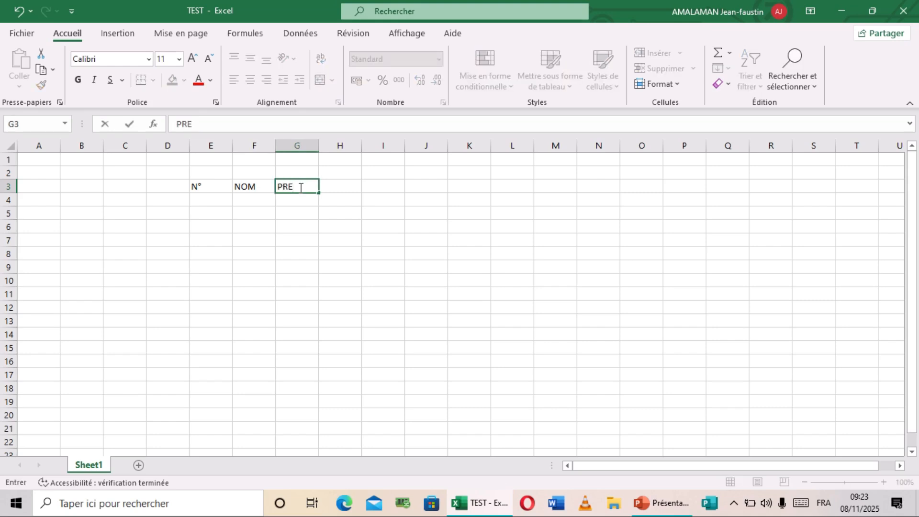
type("NOM")
left_click(336, 188)
type("N")
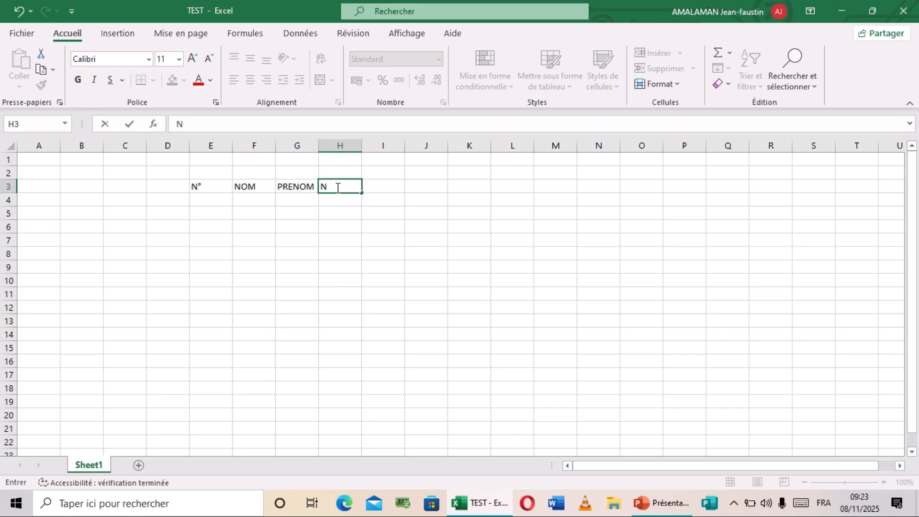
type("OTE1")
left_click(383, 187)
type("NT")
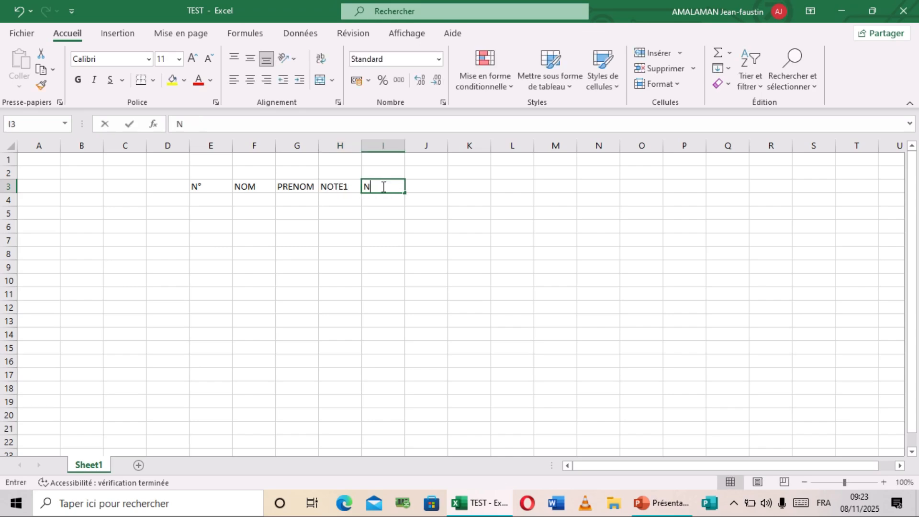
type("E")
key("BackSpace")
key("BackSpace")
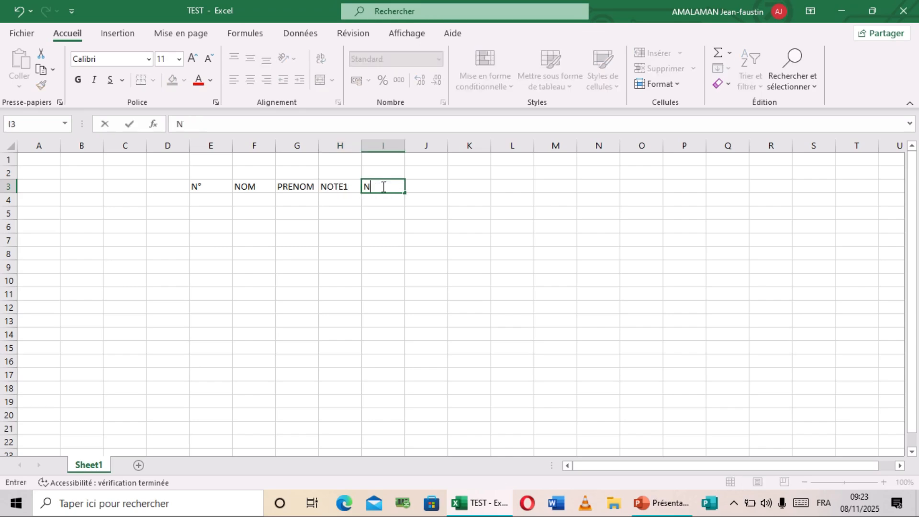
type("OTE2")
left_click(425, 186)
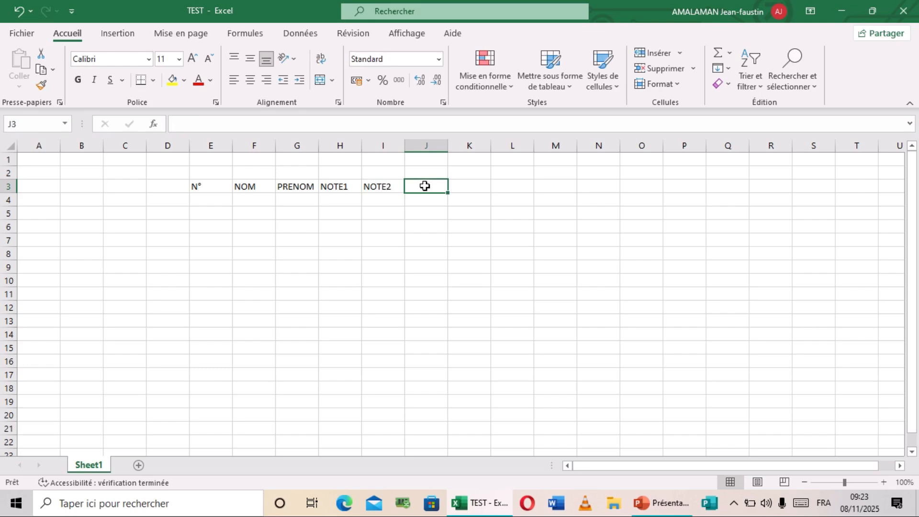
left_click(388, 187)
key("BackSpace")
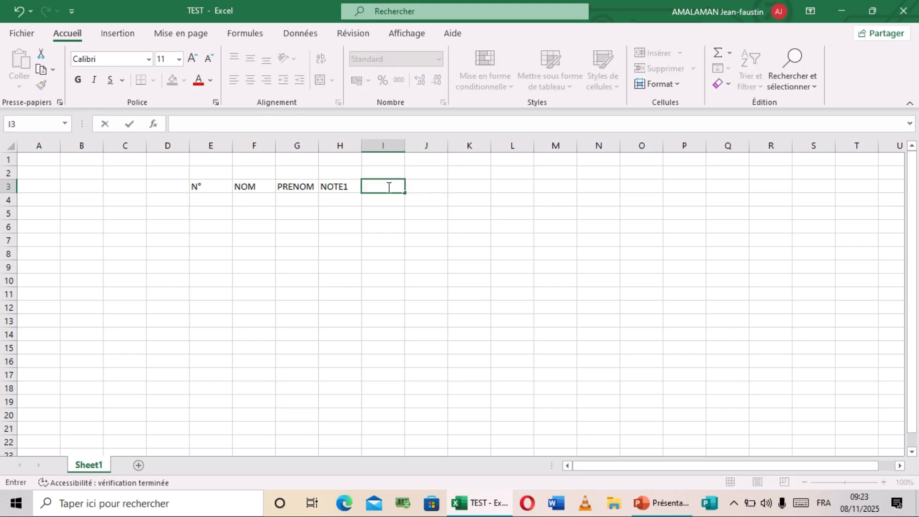
Extend the NOTE1 header in H3 as a series across to K3, filling in NOTE2 to NOTE4.
left_click(343, 187)
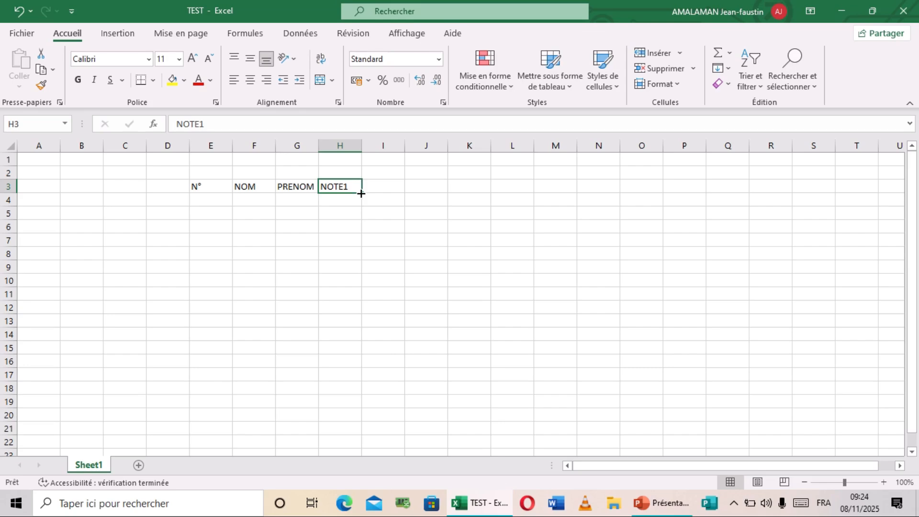
left_click_drag(362, 193, 479, 192)
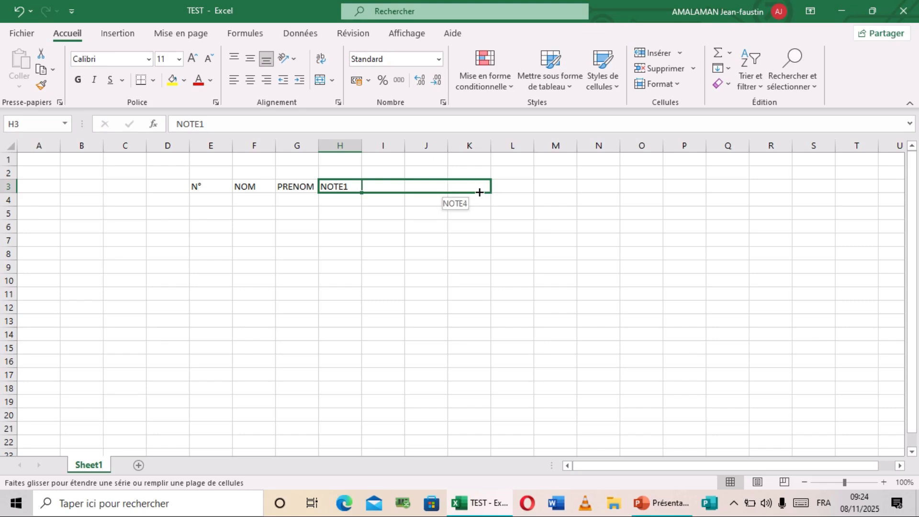
left_click_drag(480, 193, 479, 193)
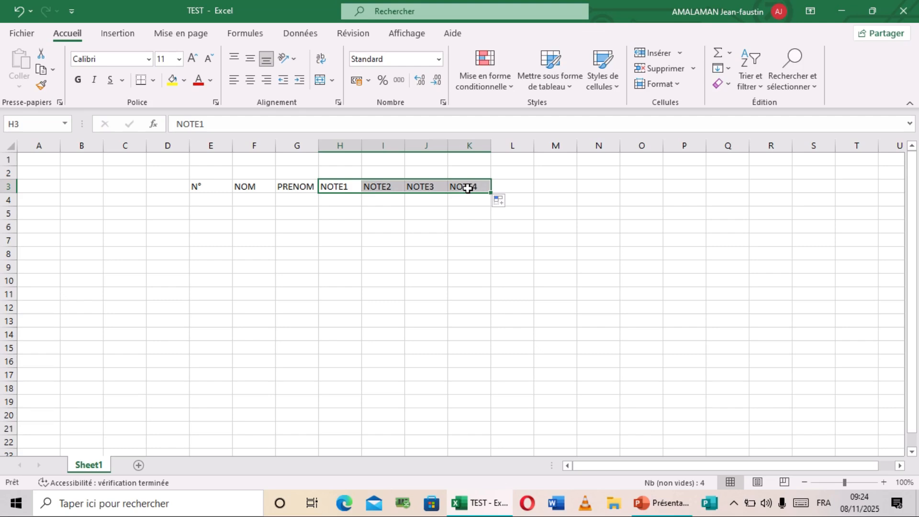
Enter the headers TOTAL in cell L3 and MOYENNE in cell M3.
left_click(502, 189)
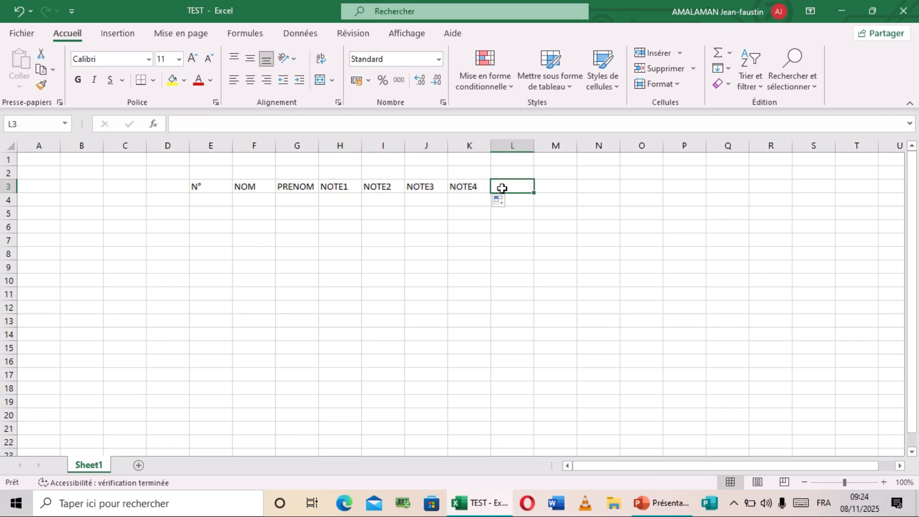
type("TOTAL")
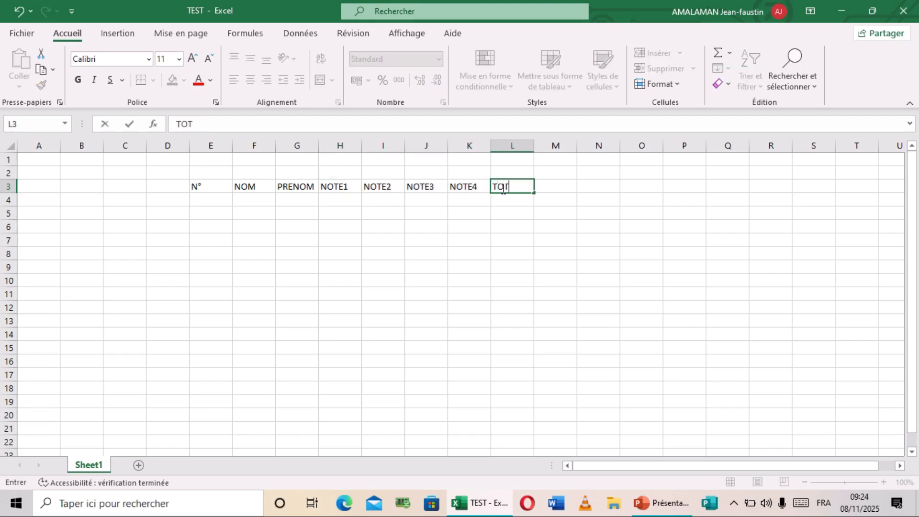
left_click(545, 187)
type("M")
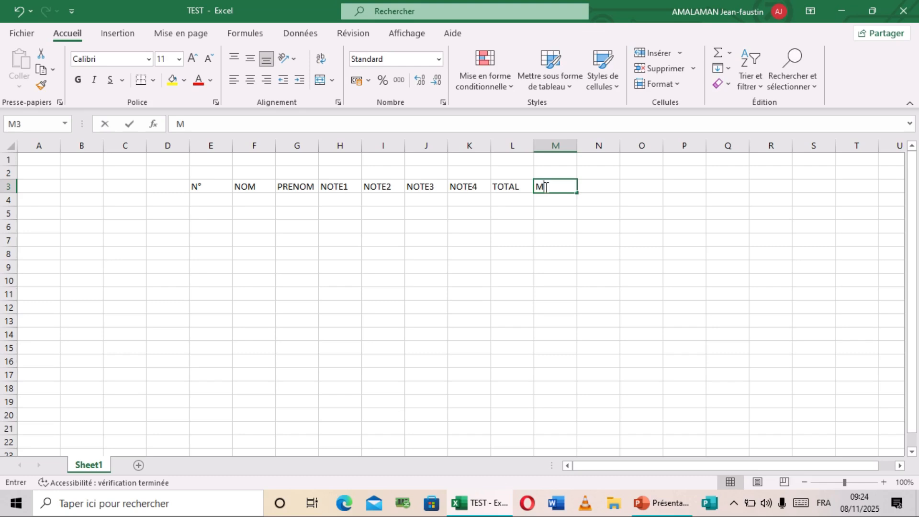
type("OYENNE")
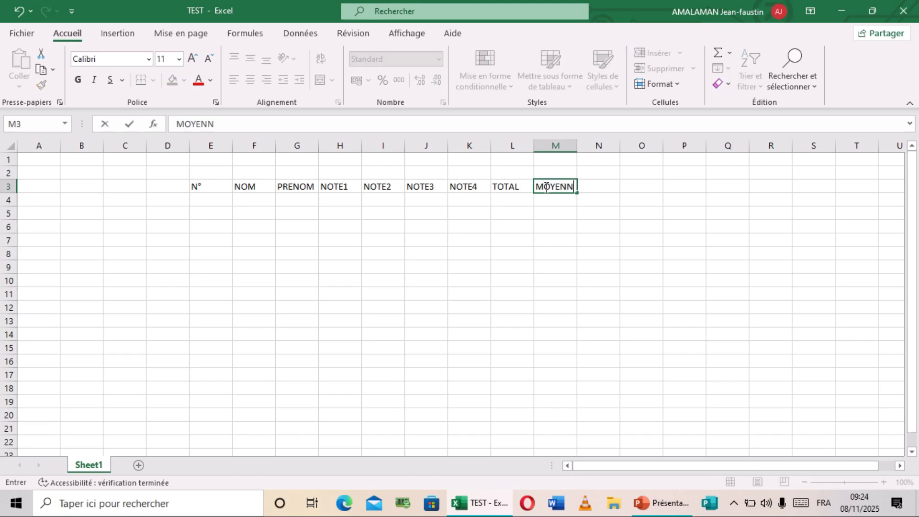
left_click(510, 187)
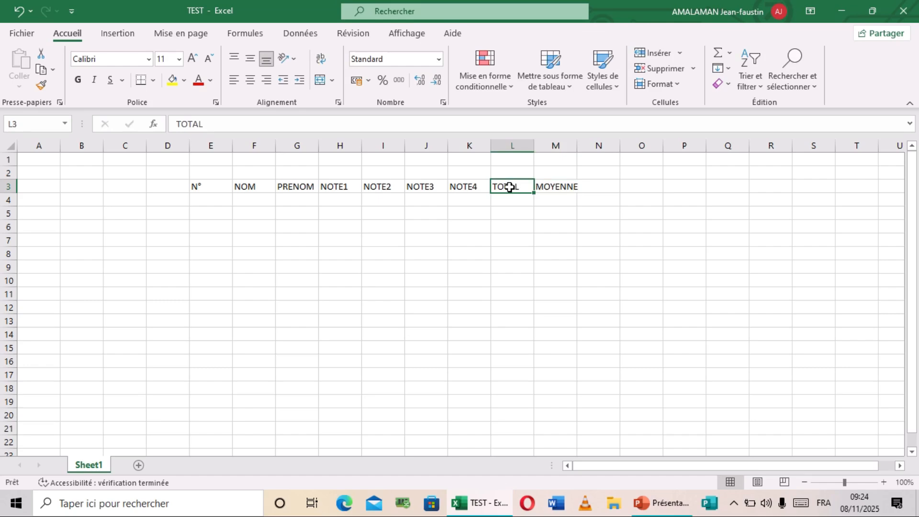
Set the font of the header row E3:M3 to Times New Roman.
left_click(210, 186)
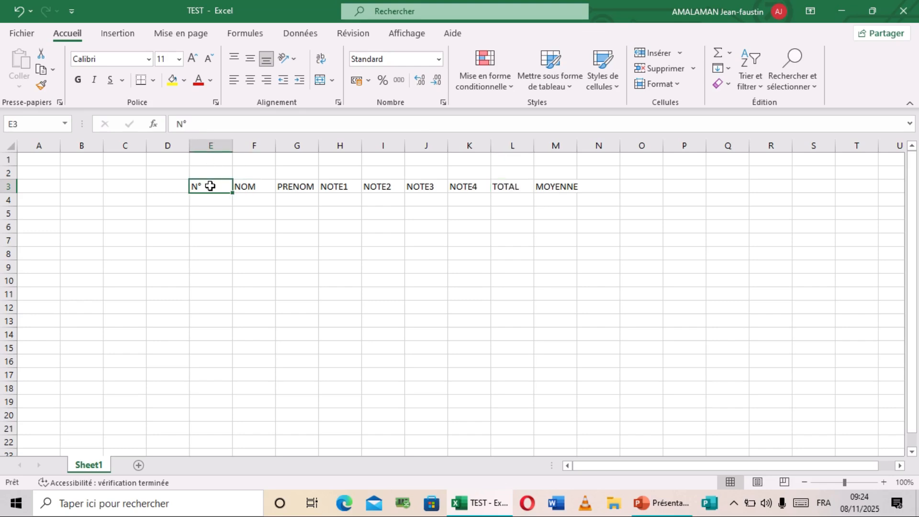
left_click_drag(210, 186, 553, 186)
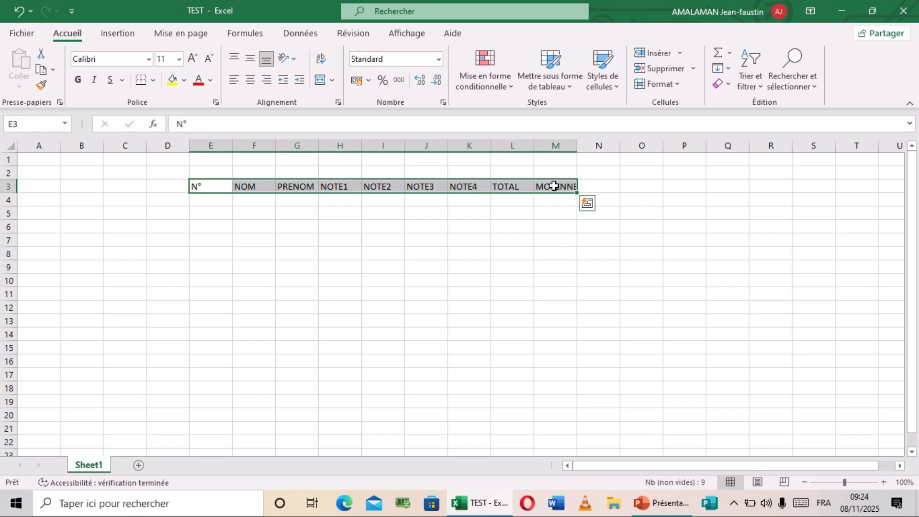
left_click(125, 57)
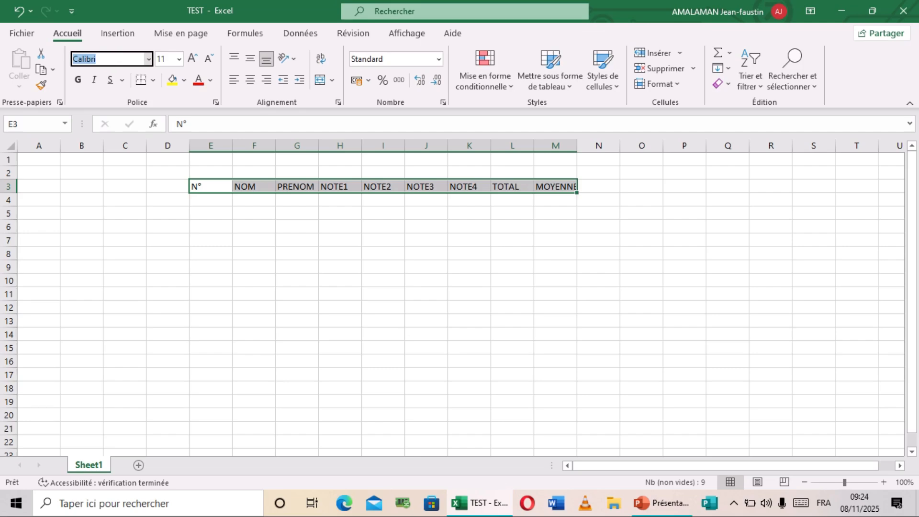
type("T")
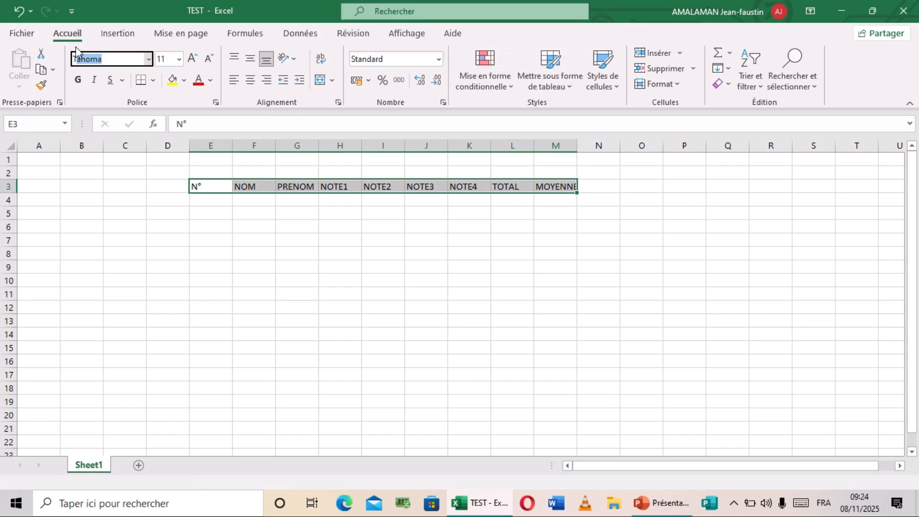
type("i")
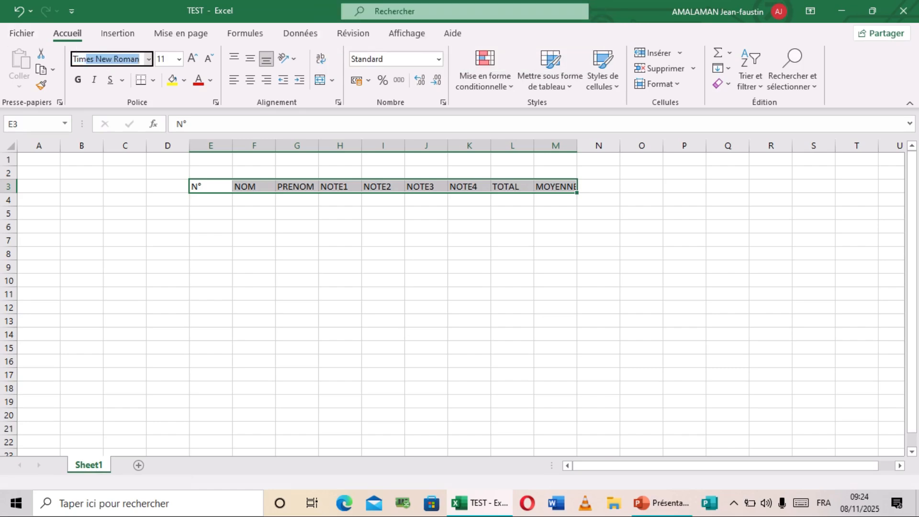
type("m")
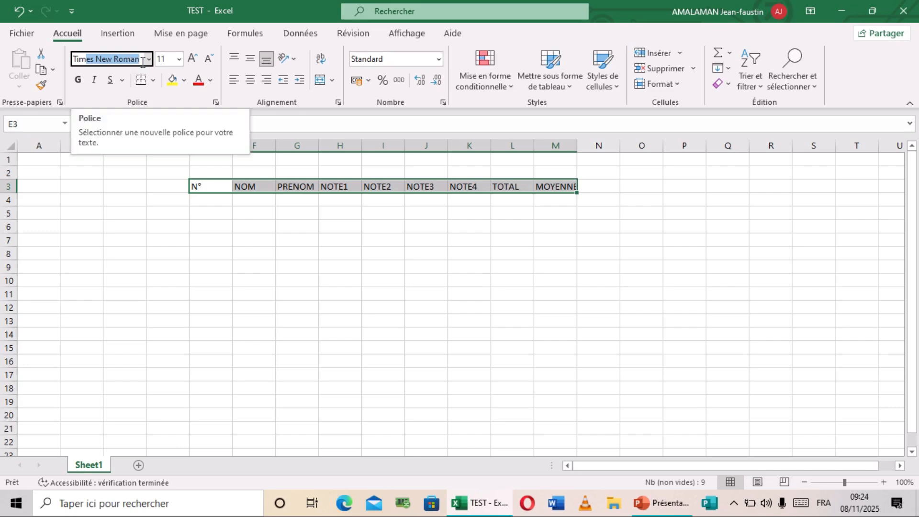
key("Return")
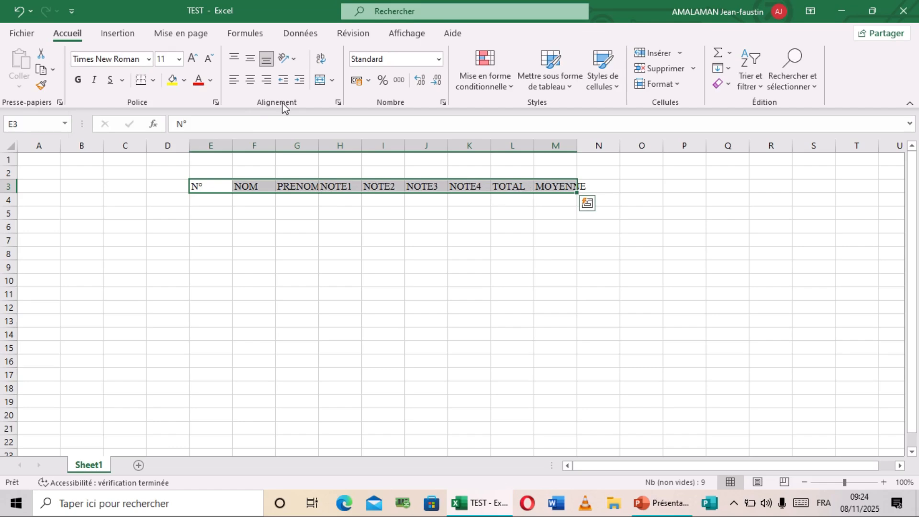
Enlarge the header row text to size 14 and make it bold, keeping it aligned to the bottom of the cells.
left_click(193, 58)
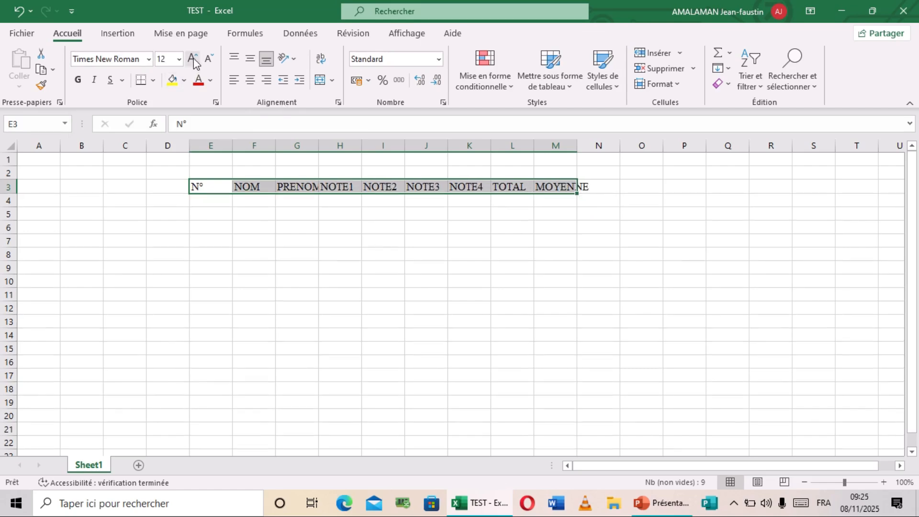
left_click(193, 58)
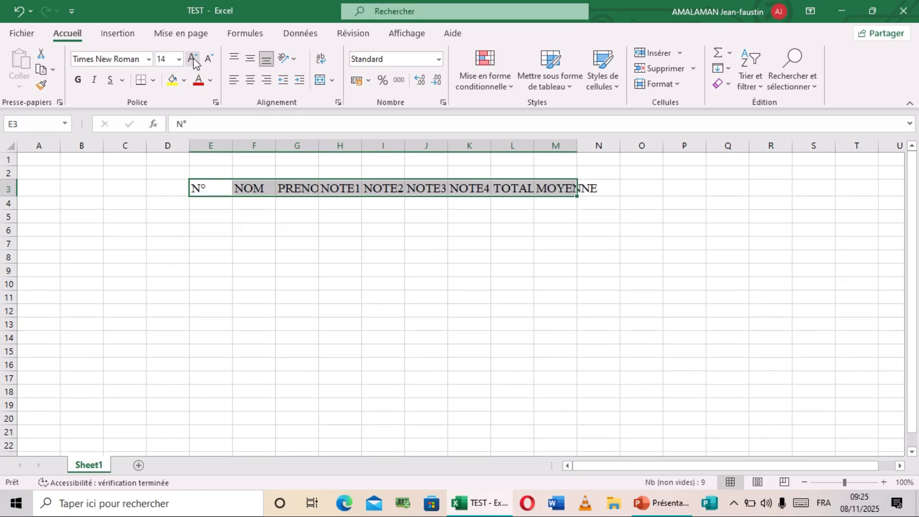
left_click(79, 79)
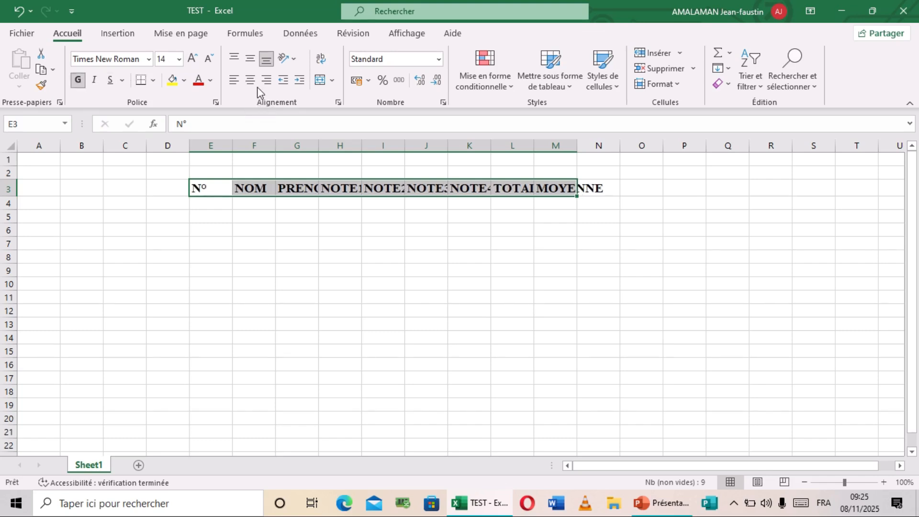
left_click(250, 59)
left_click(267, 60)
Widen column G so the PRENOM header fits in its cell.
left_click(218, 188)
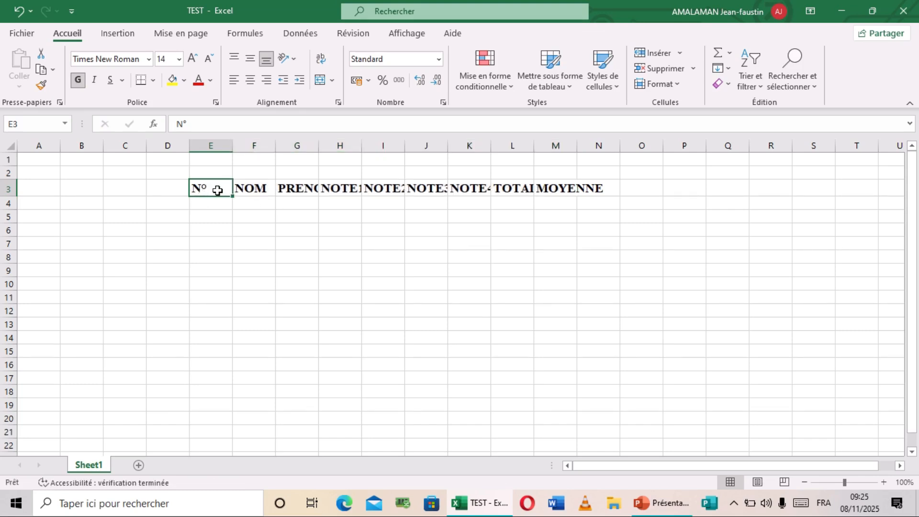
left_click(309, 188)
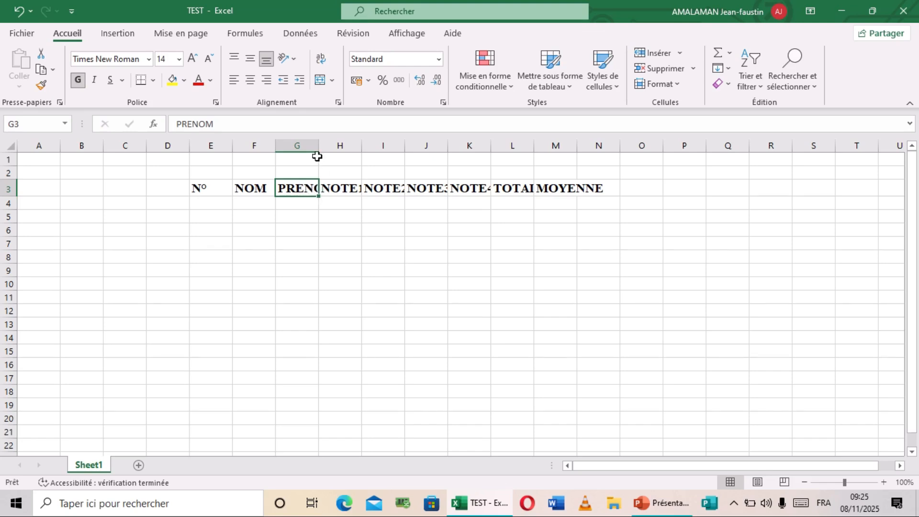
left_click_drag(318, 141, 343, 144)
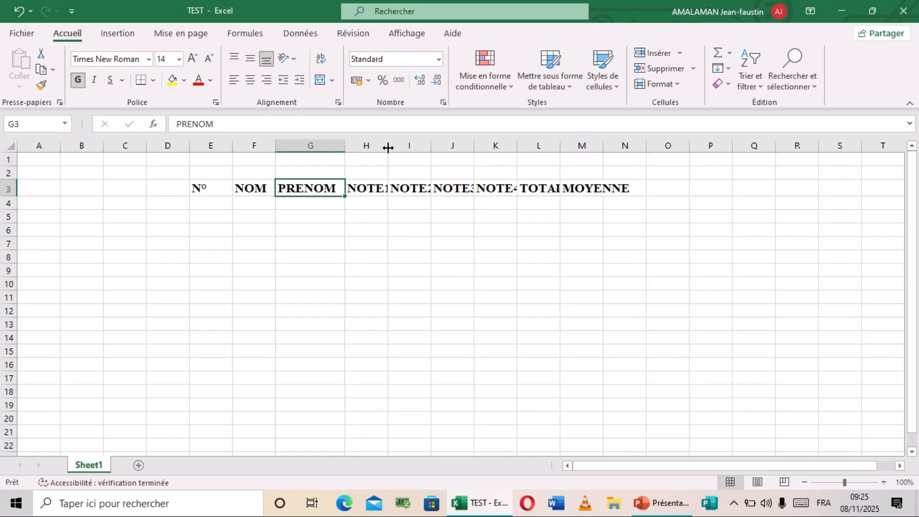
Adjust the widths of columns E to H so the N°, NOM, PRENOM and NOTE1 headers fit snugly.
left_click_drag(388, 148, 390, 148)
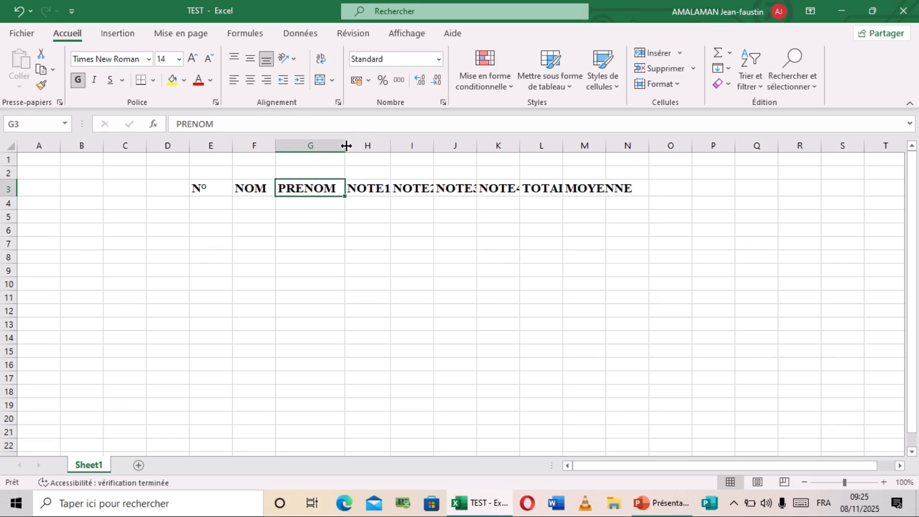
left_click_drag(346, 145, 340, 146)
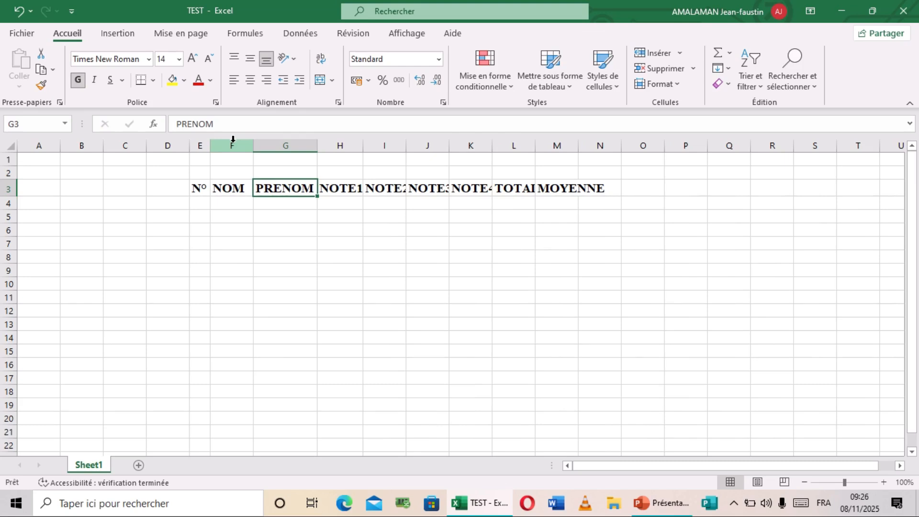
double_click(252, 146)
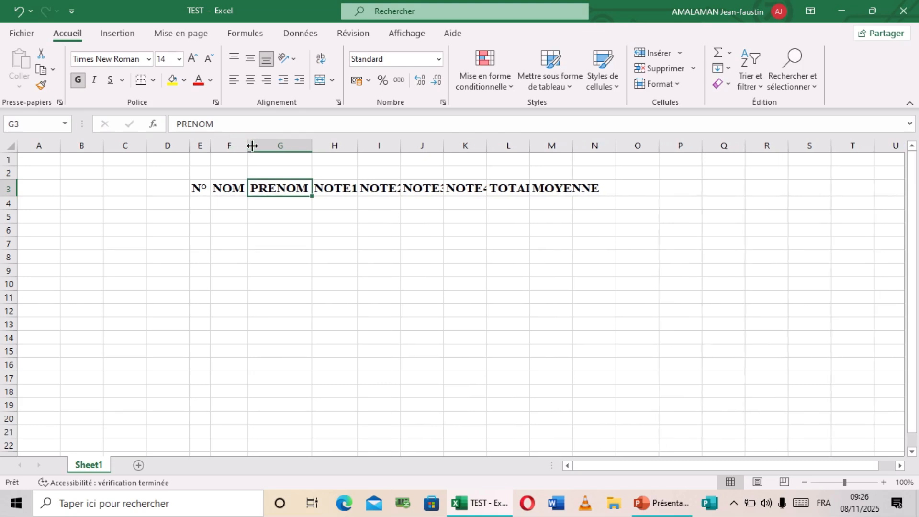
double_click(358, 146)
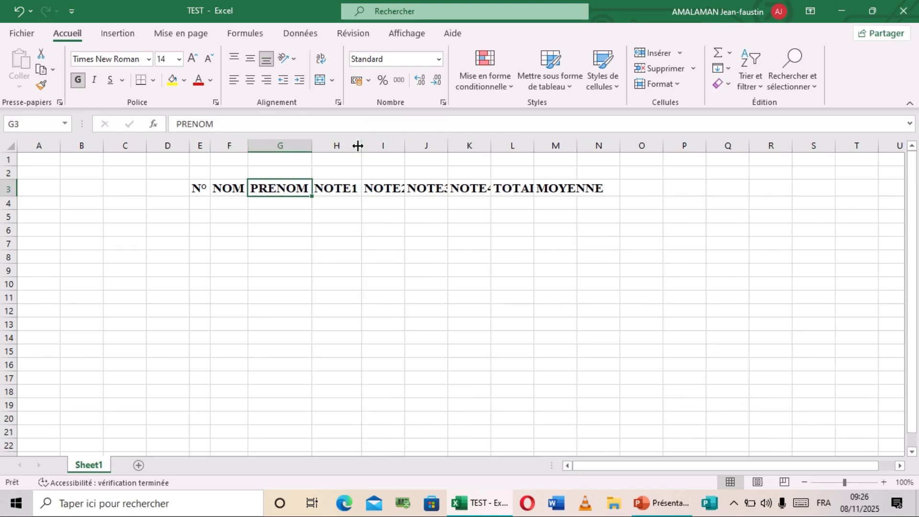
Auto-fit columns I to M to the NOTE2, NOTE3, NOTE4, TOTAL and MOYENNE headers.
double_click(405, 146)
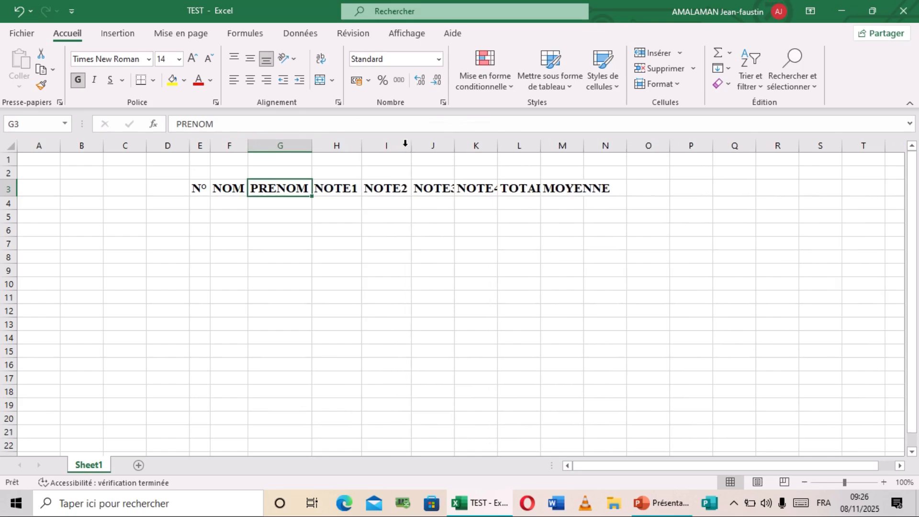
double_click(454, 145)
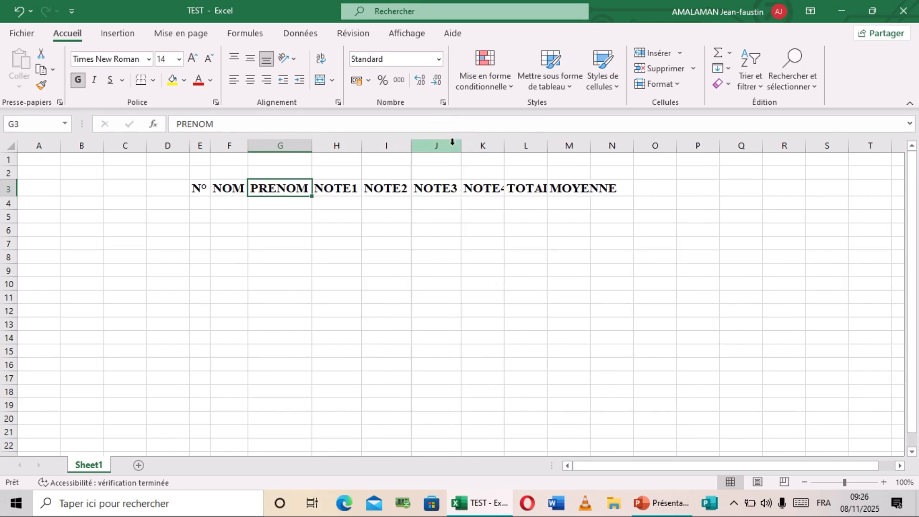
double_click(504, 145)
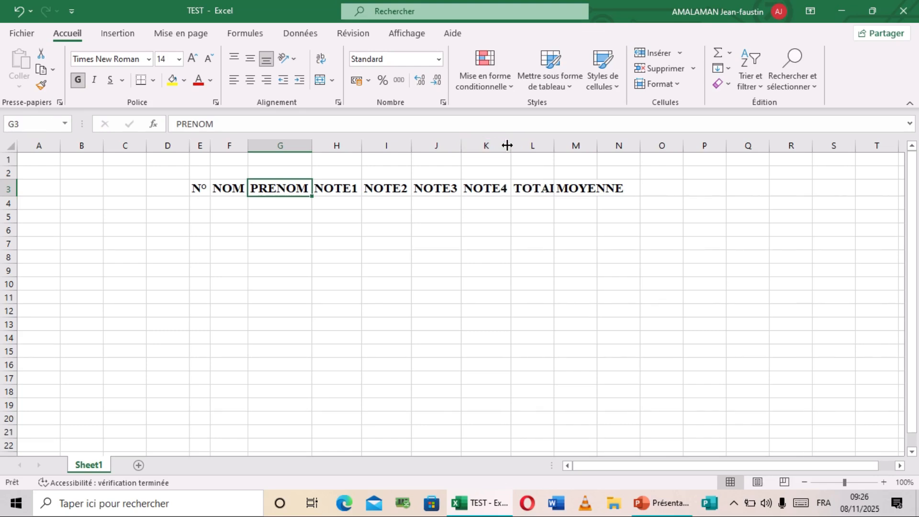
double_click(552, 146)
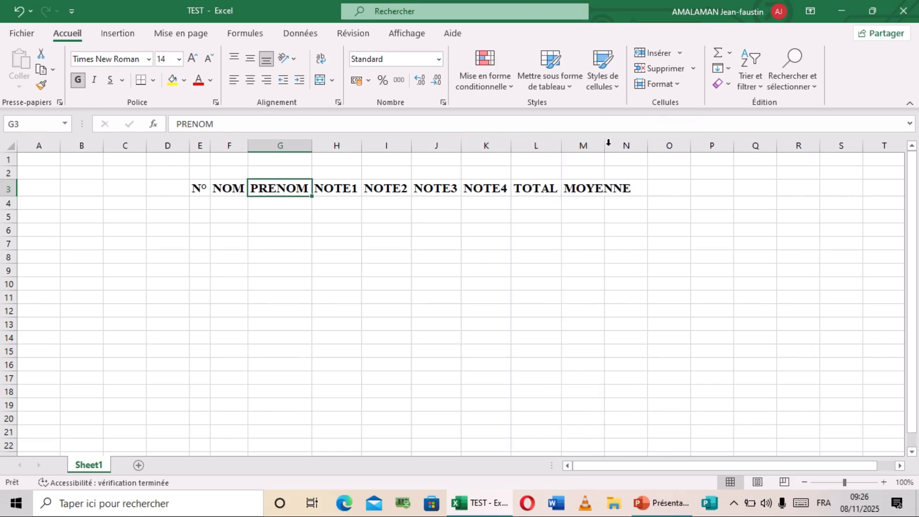
double_click(605, 146)
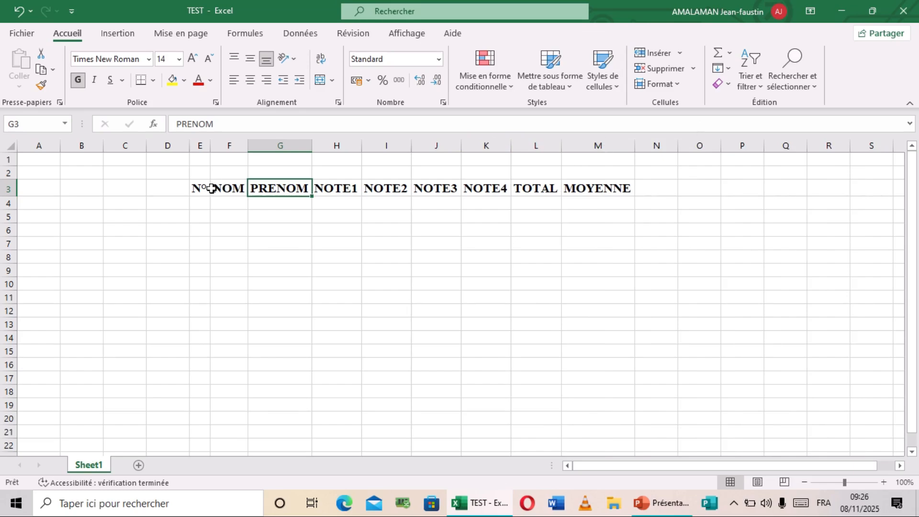
Set the text color of the header row E3:M3 to the standard dark blue.
left_click_drag(200, 190, 587, 185)
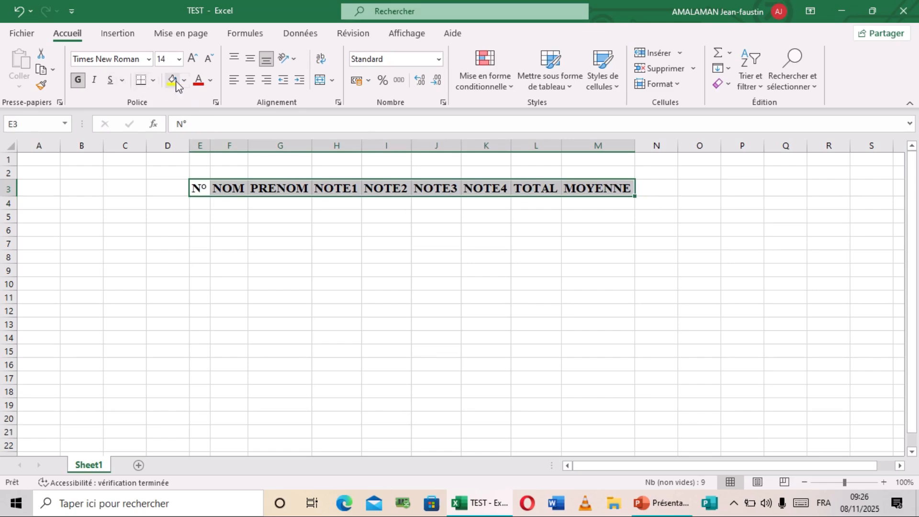
left_click(211, 82)
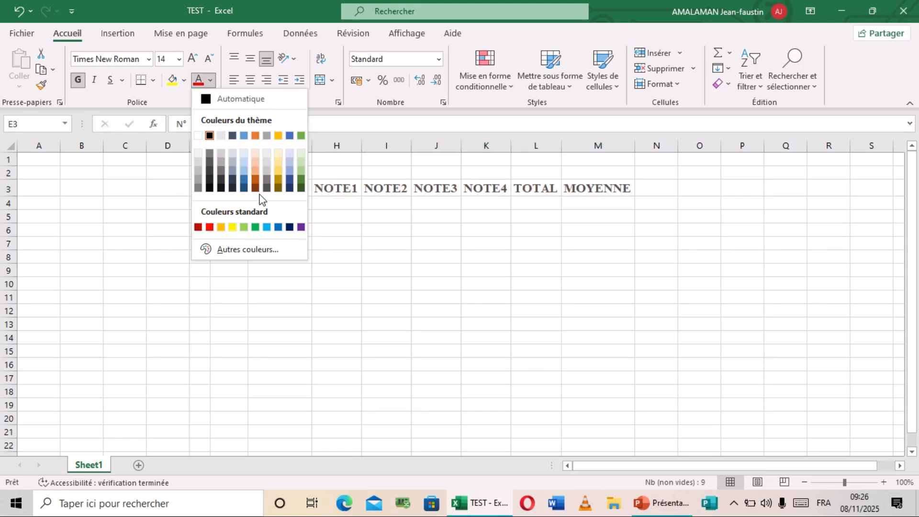
left_click(289, 228)
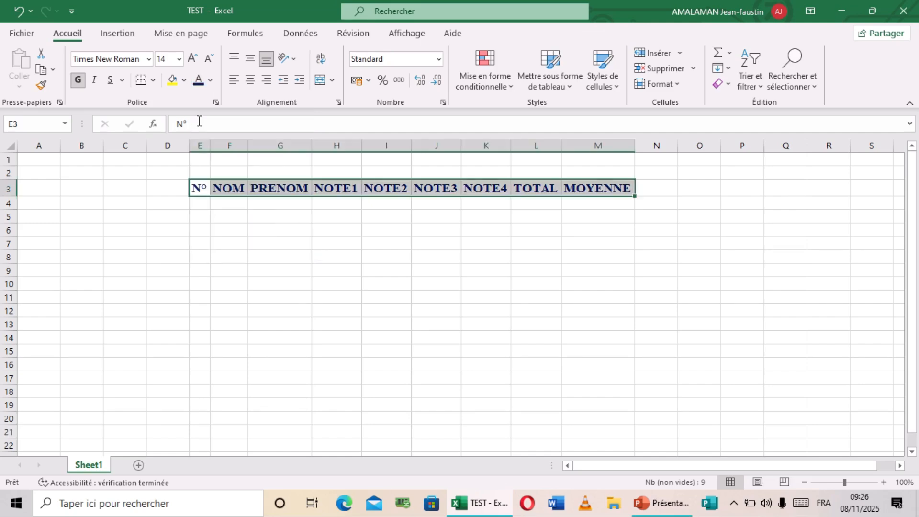
Fill the header row E3:M3 with the lightest orange theme shade.
left_click(184, 80)
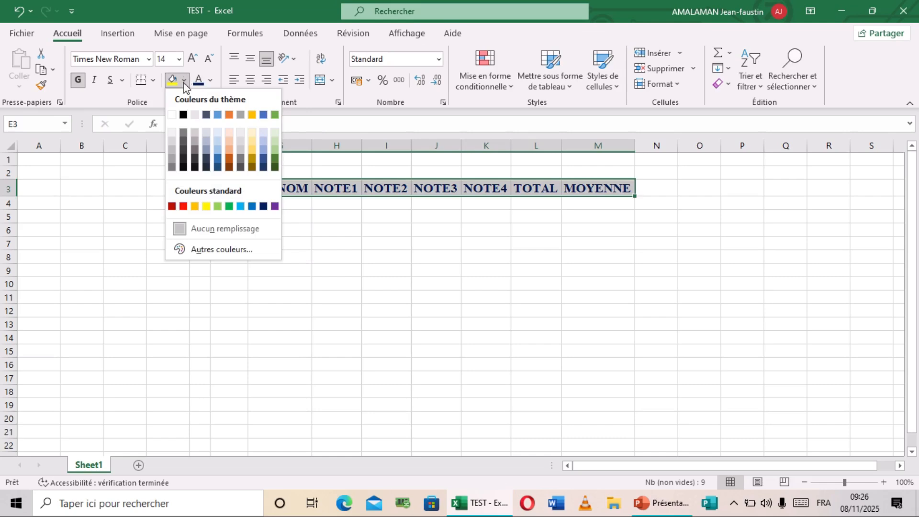
left_click(231, 134)
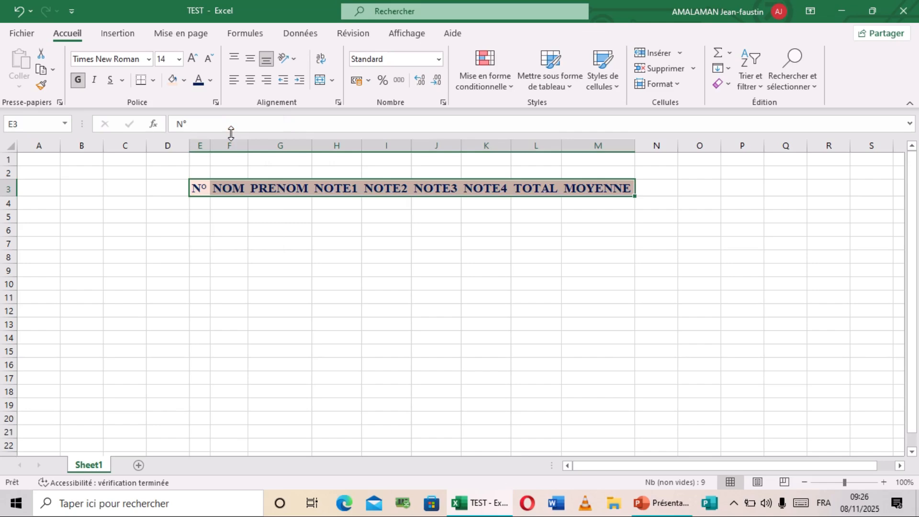
left_click(301, 248)
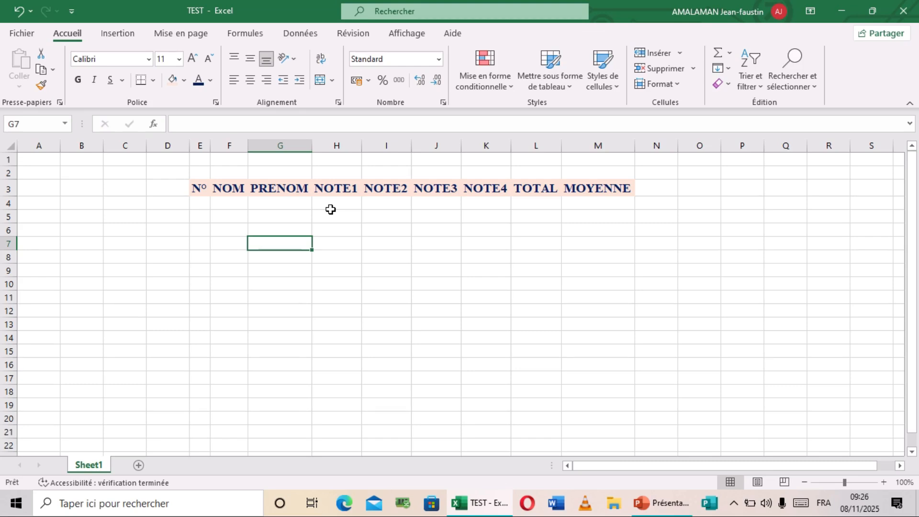
Apply all borders to the table range E3:M12.
left_click(205, 191)
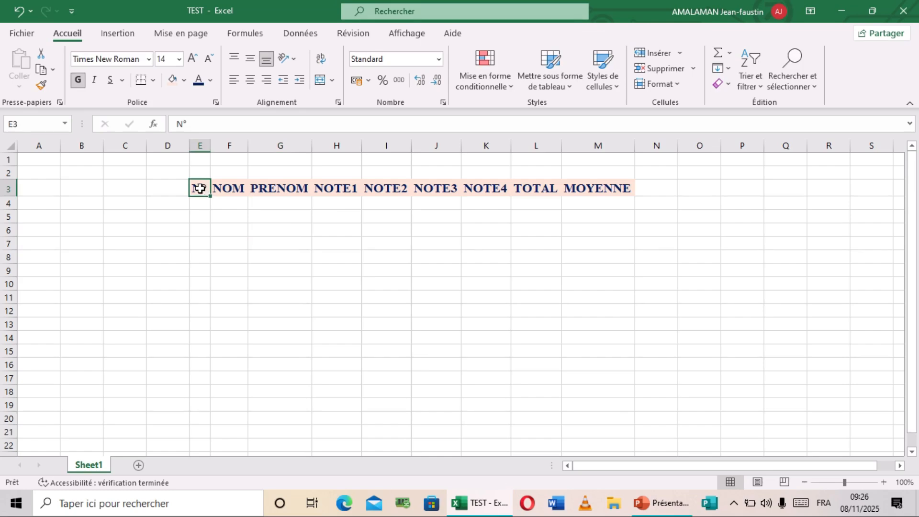
left_click_drag(199, 188, 566, 317)
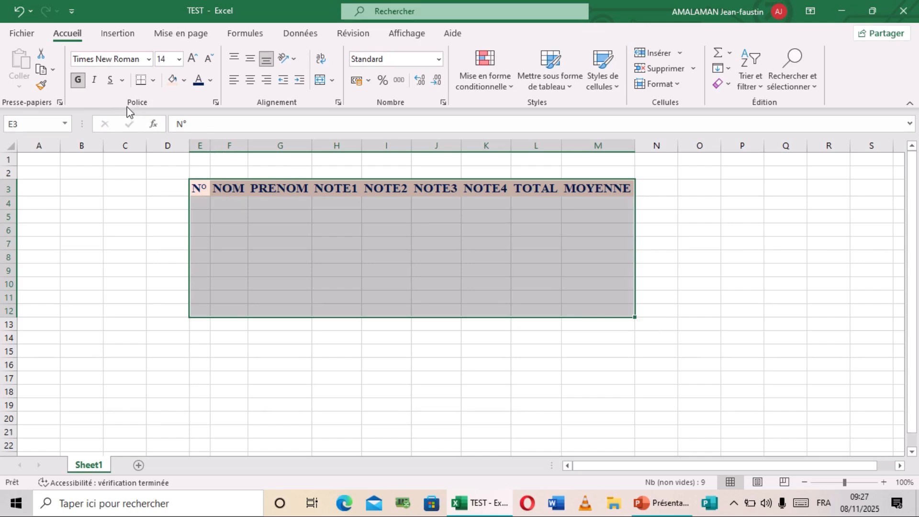
left_click(152, 82)
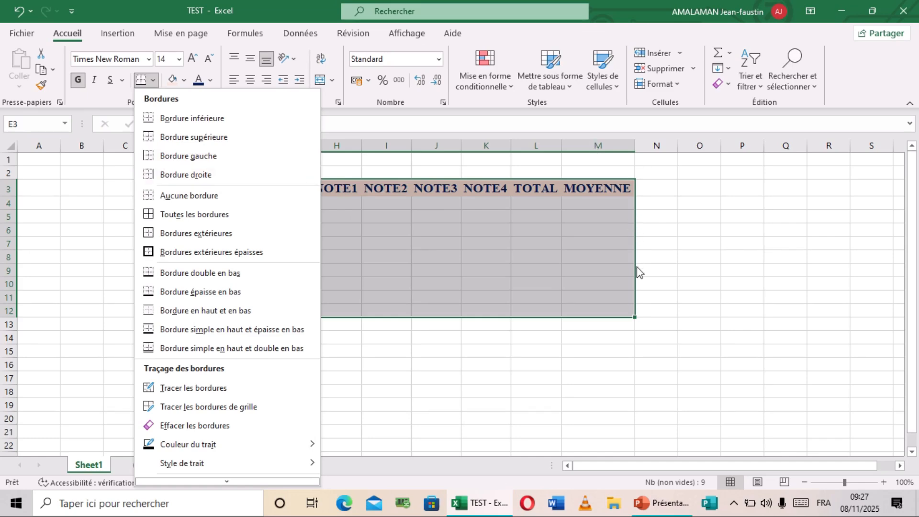
left_click(220, 216)
left_click(267, 215)
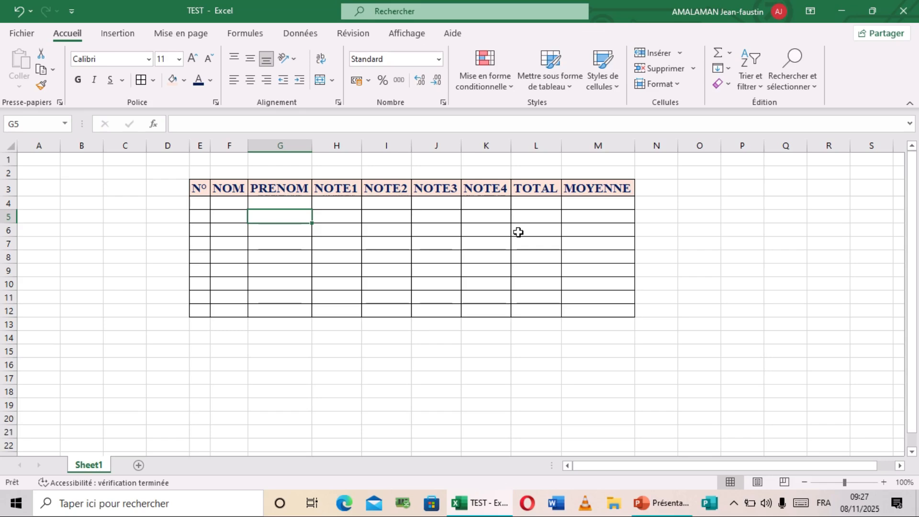
Enter the first two students' surnames in cells F4 and F5 of the NOM column.
left_click(358, 247)
left_click(197, 206)
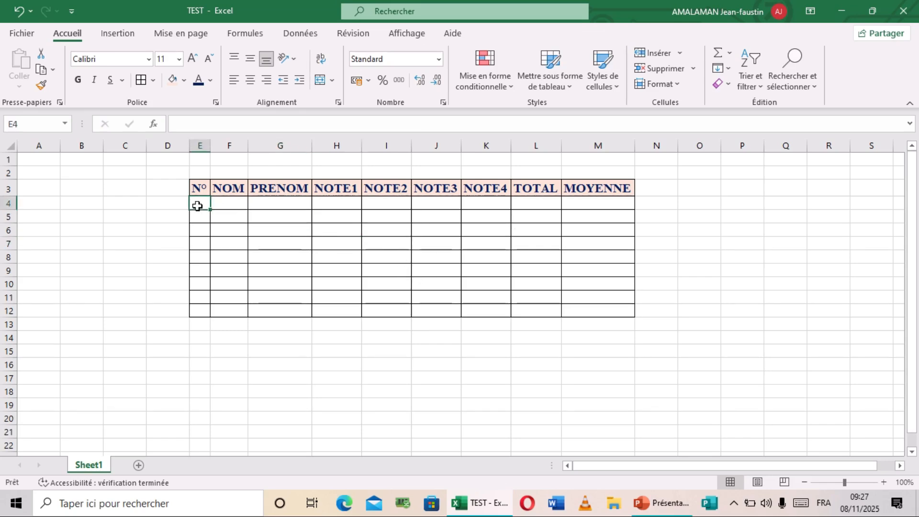
left_click(229, 205)
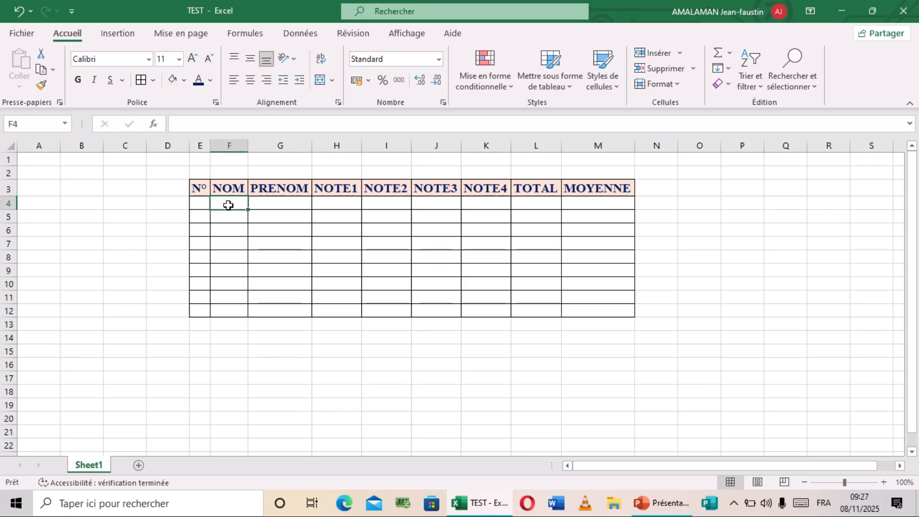
type("AKA")
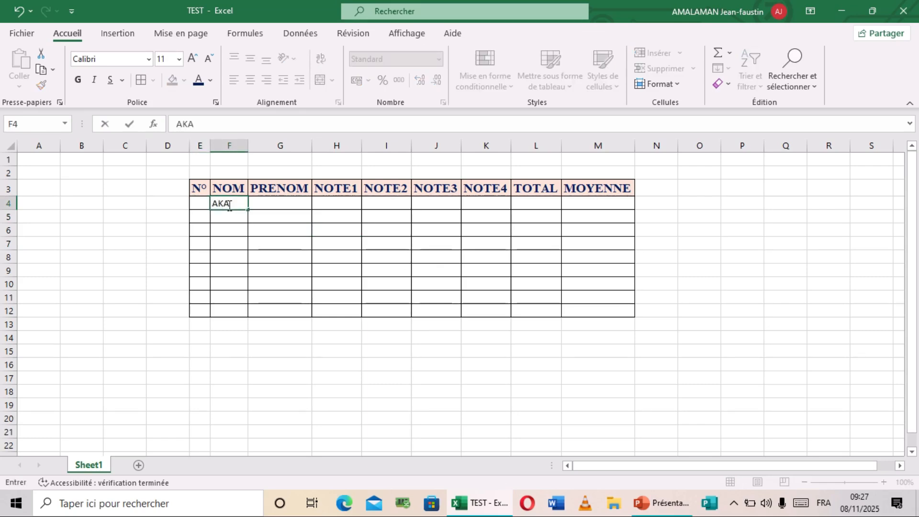
left_click(228, 216)
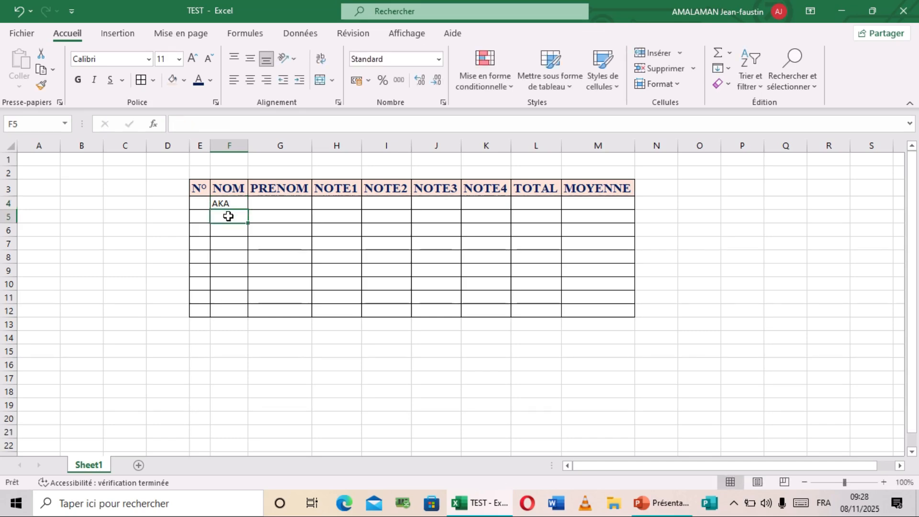
type("A")
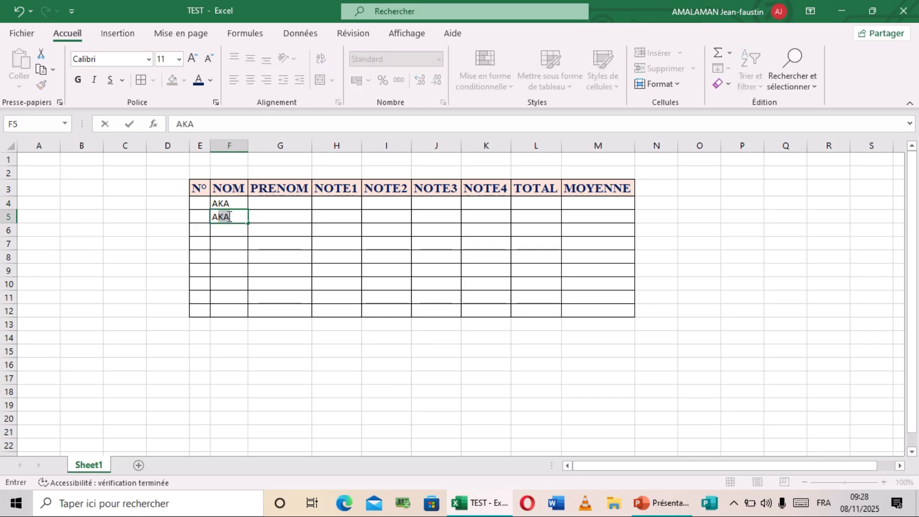
type("TTA")
key("Return")
Enter the third and fourth students' surnames in cells F6 and F7.
type("BROU")
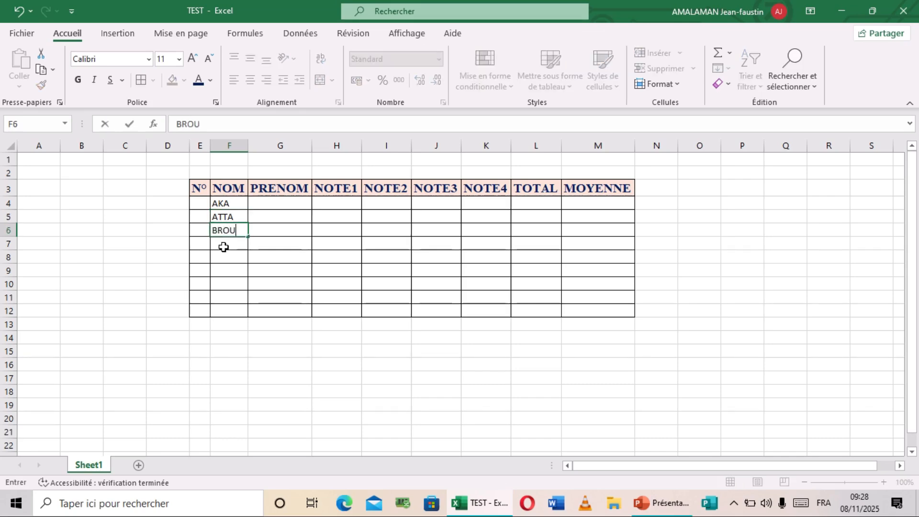
key("Return")
type("N")
key("BackSpace")
type("BONI")
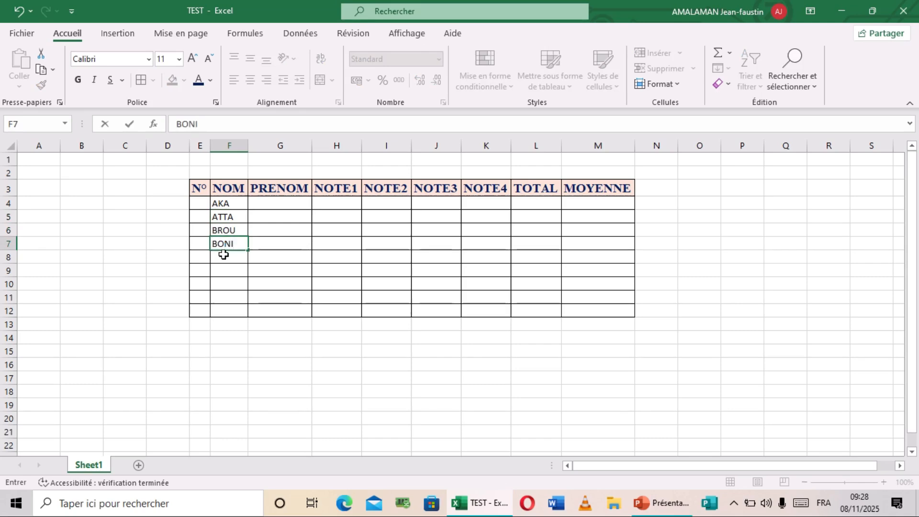
key("Return")
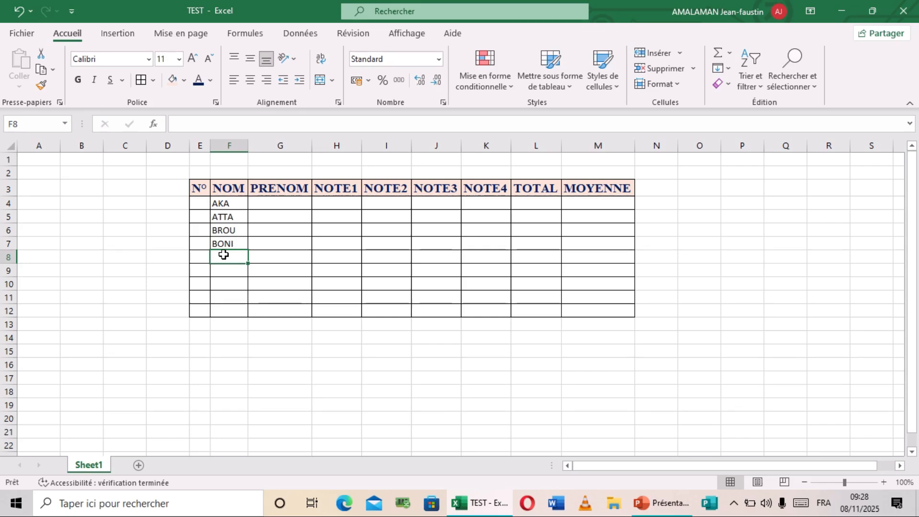
Enter the fifth and sixth students' names in cells F8 and F9 of the NOM column.
type("B")
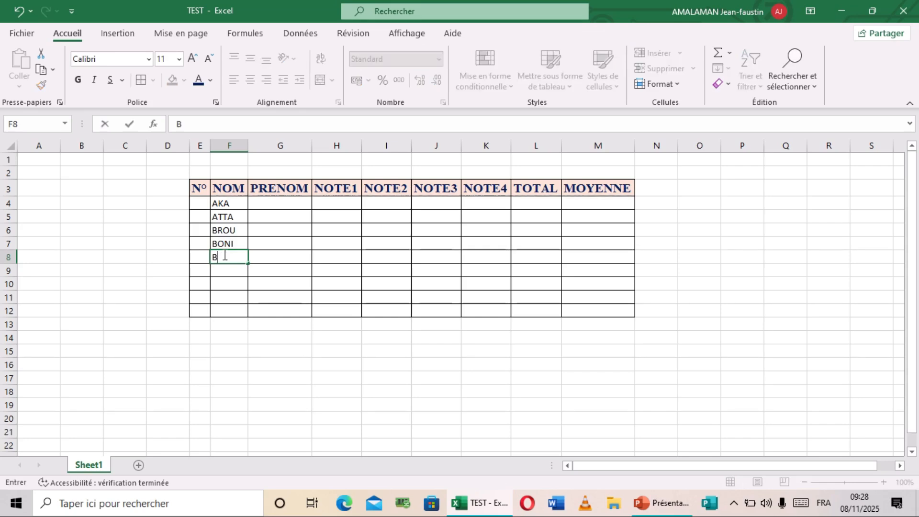
type("A")
key("BackSpace")
type("LAISE")
left_click(231, 268)
type("C")
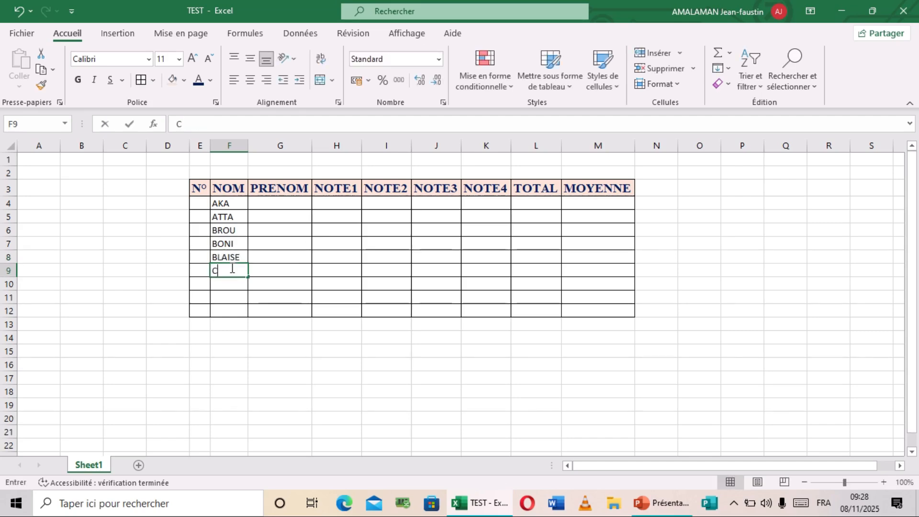
type("LAIRE")
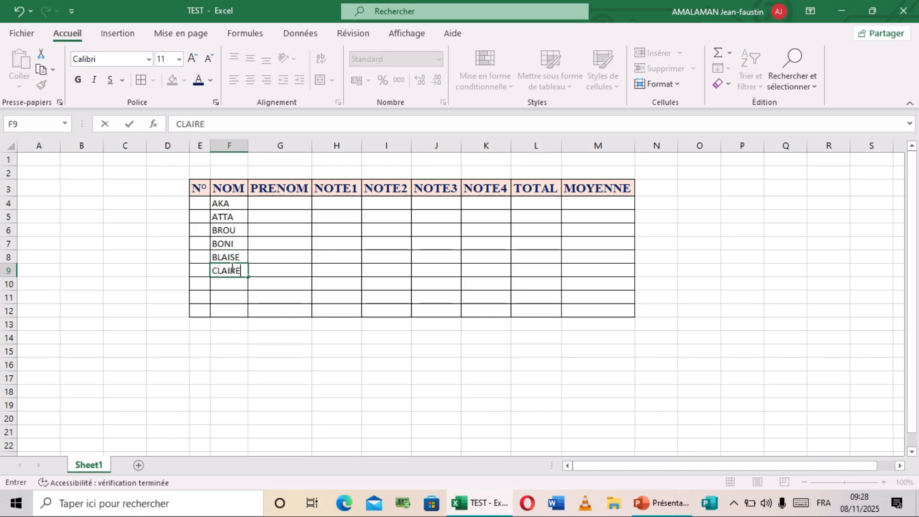
Enter the seventh student's name in cell F10 of the NOM column.
left_click(224, 283)
type("BORIE")
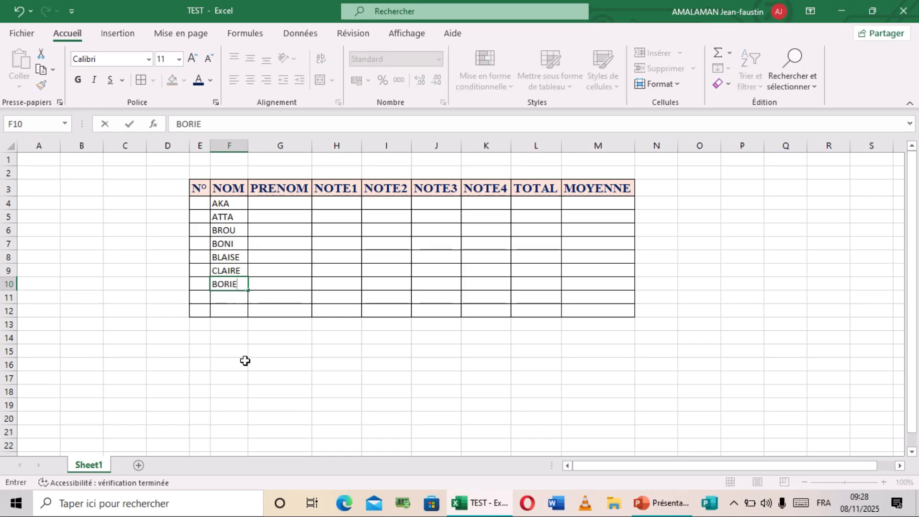
key("BackSpace")
type("S")
left_click(220, 296)
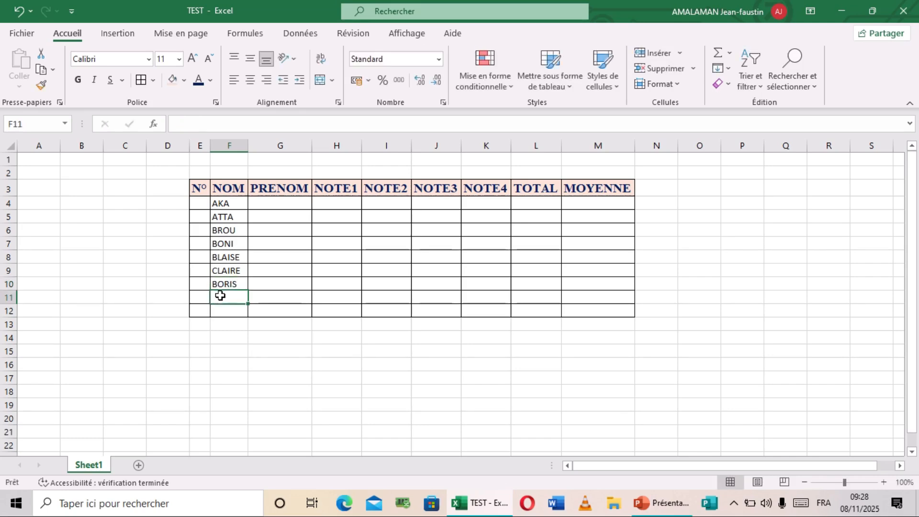
Try out a short surname for the eighth student in cell F11.
type("JA")
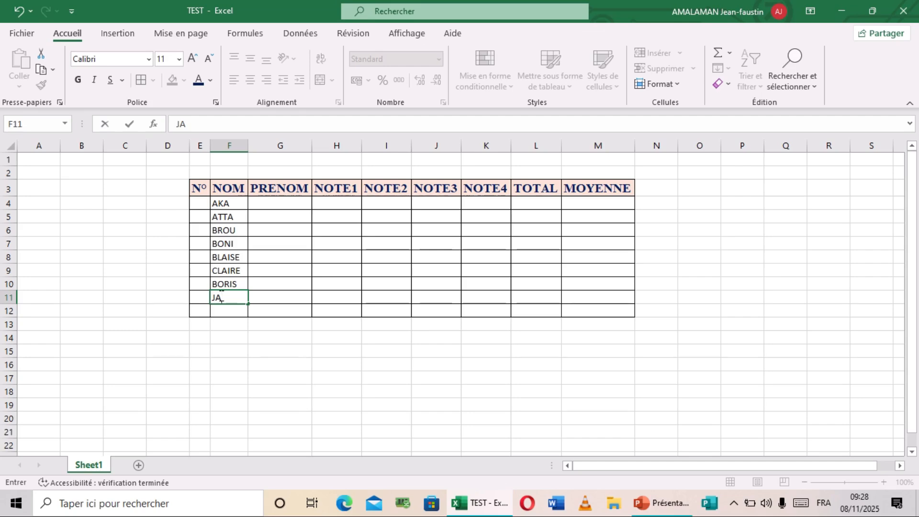
key("BackSpace")
key("BackSpace")
type("AKEK")
key("BackSpace")
key("BackSpace")
type("E")
key("Return")
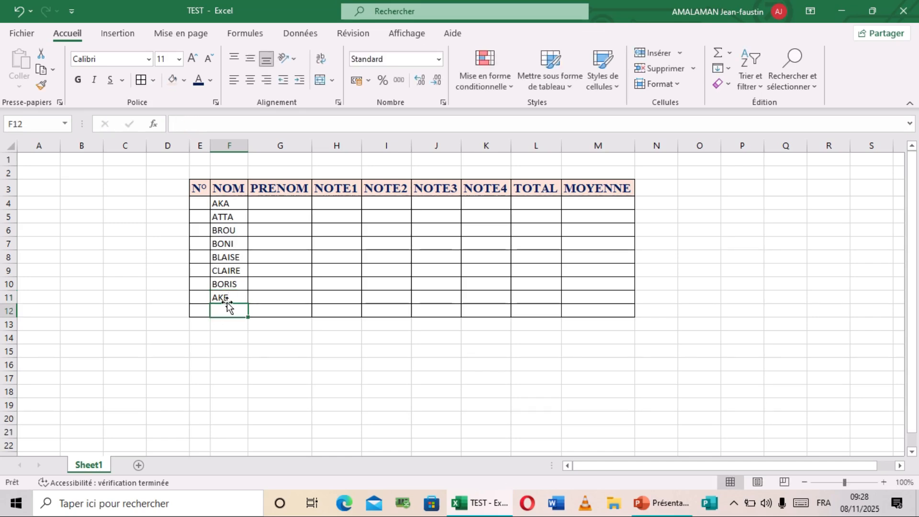
Replace the eighth student's name in cell F11 and enter the ninth student's surname in cell F12.
left_click(227, 299)
type("JA")
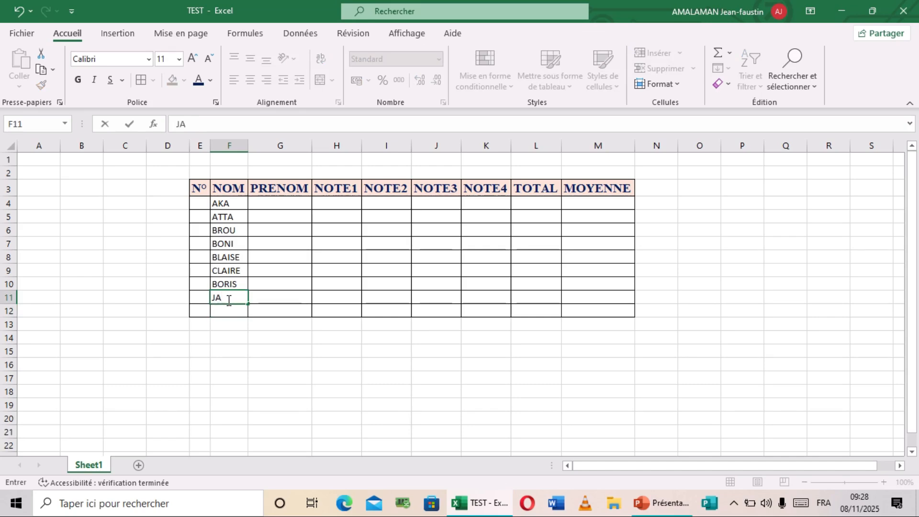
type("CQUE")
left_click(227, 310)
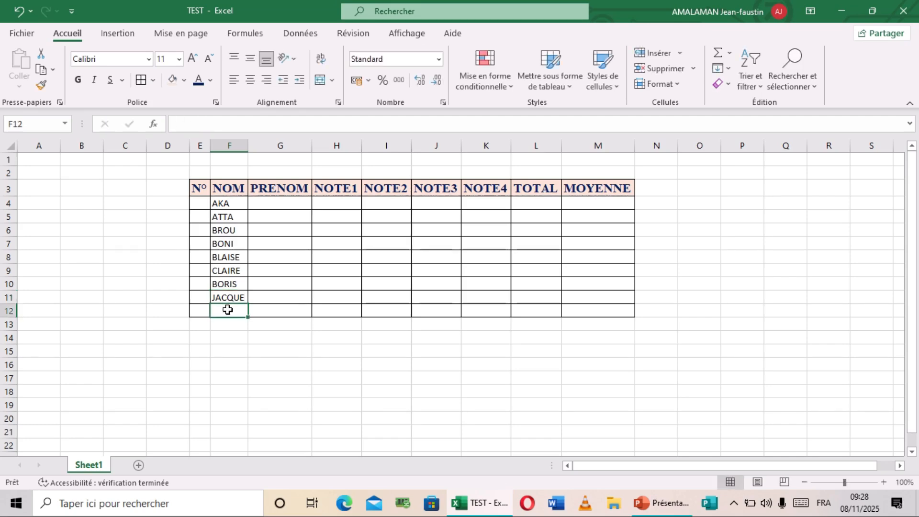
type("AKE")
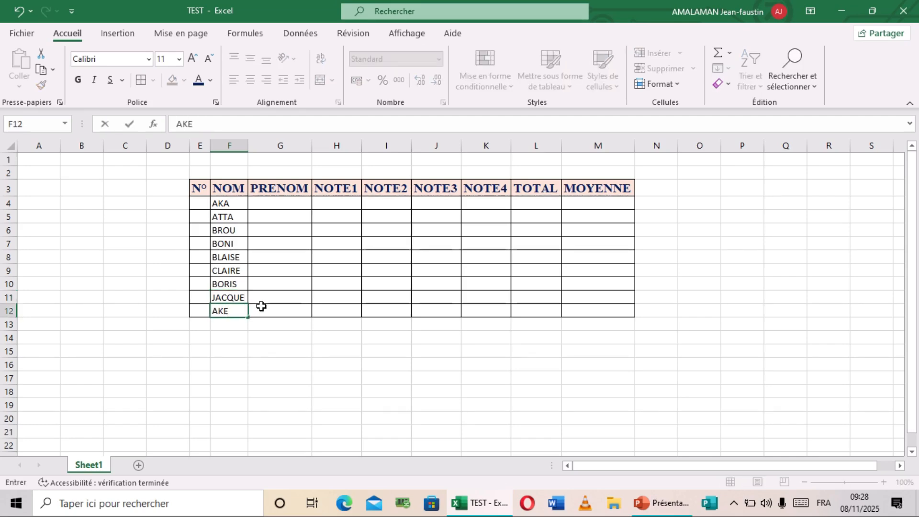
left_click(260, 307)
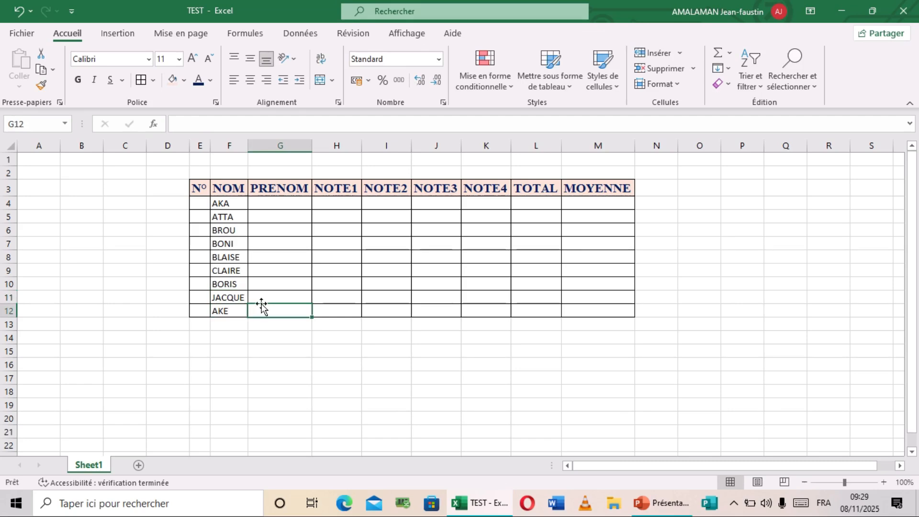
Sort the names in F4:F12 from A to Z, expanding the selection to the adjacent data.
left_click(224, 205)
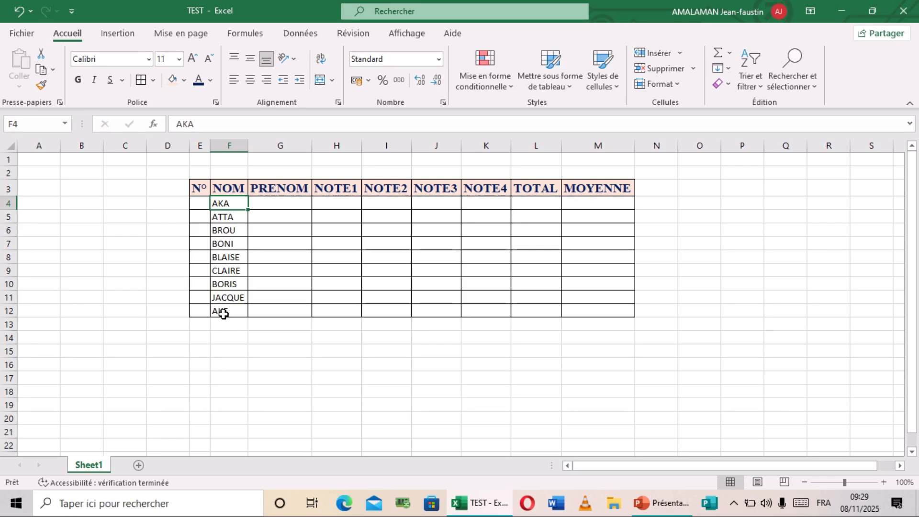
left_click_drag(228, 202, 219, 305)
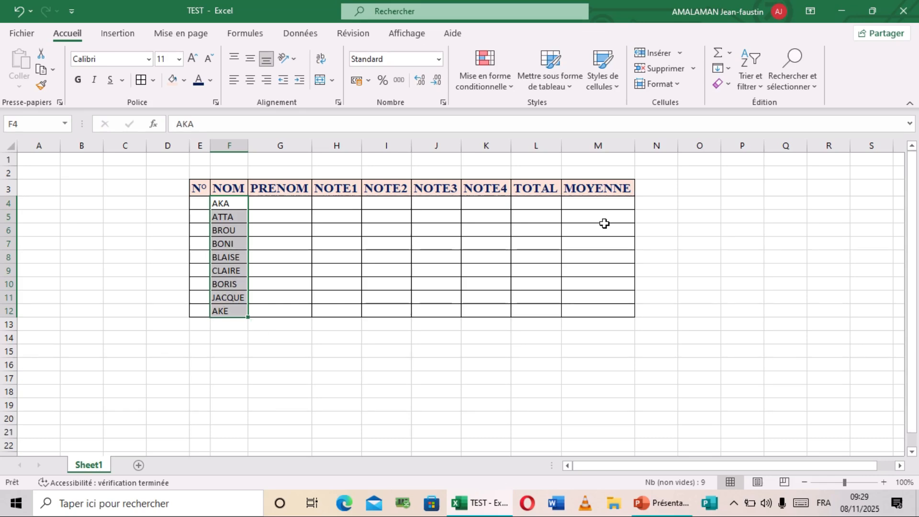
left_click(761, 88)
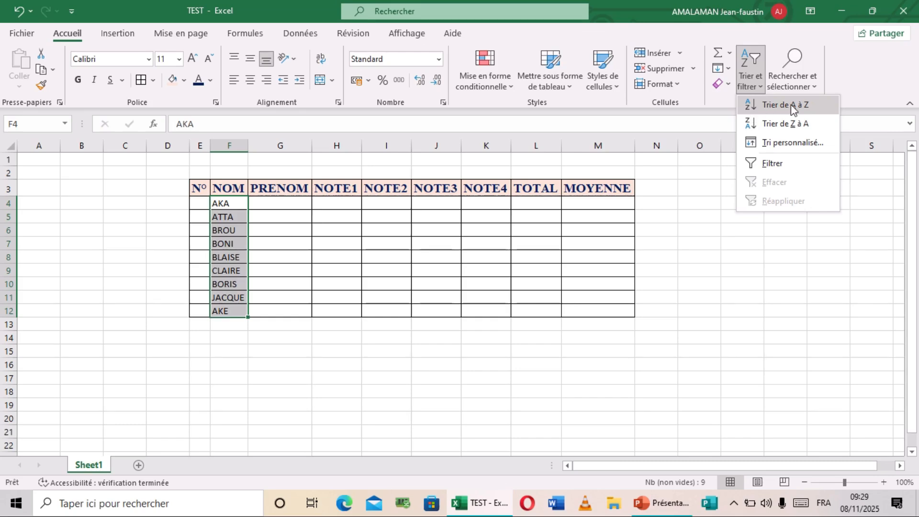
left_click(791, 106)
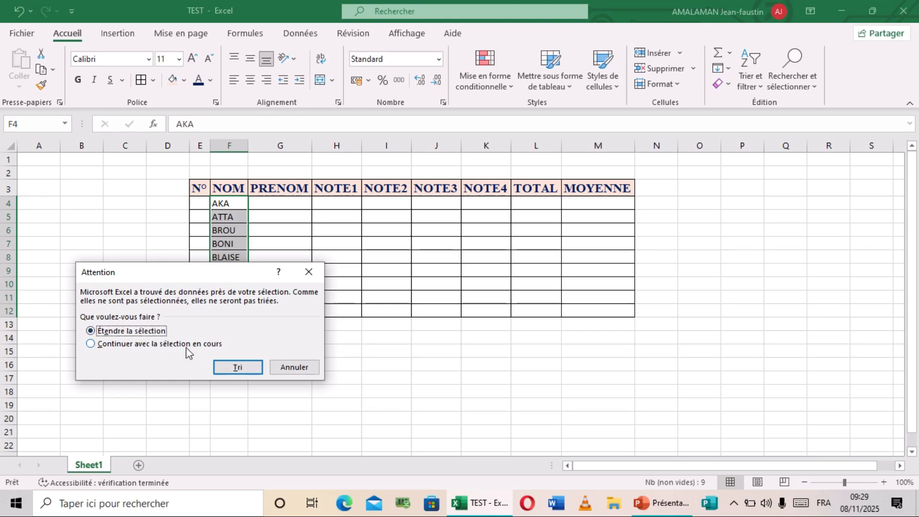
left_click(234, 367)
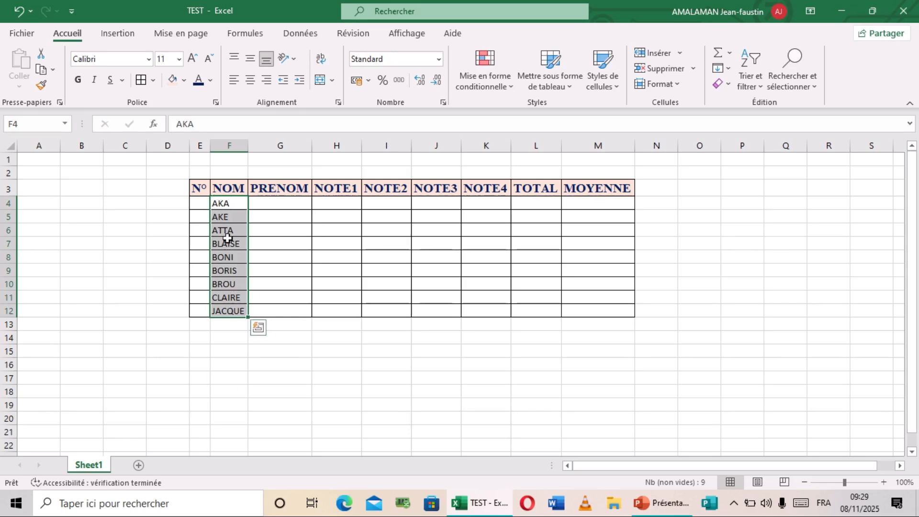
Enter the first student's first name in cell G4 of the PRENOM column.
left_click(266, 203)
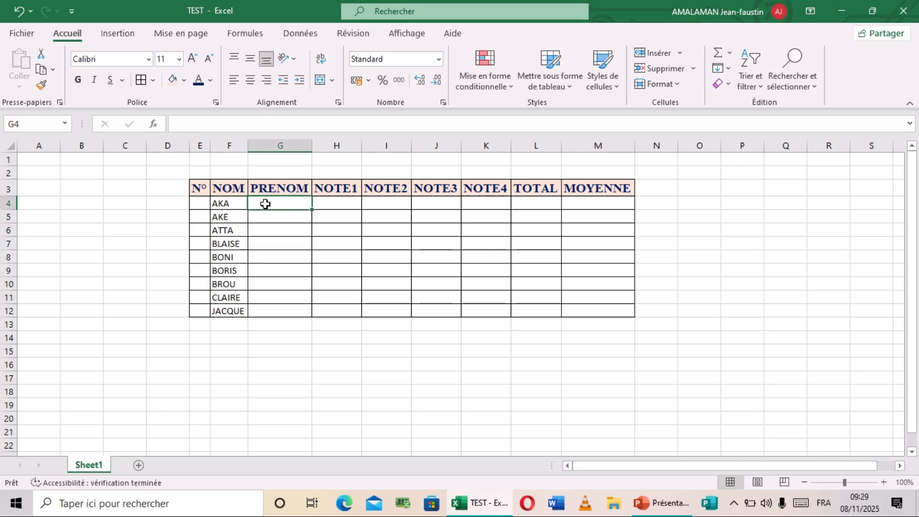
type("P")
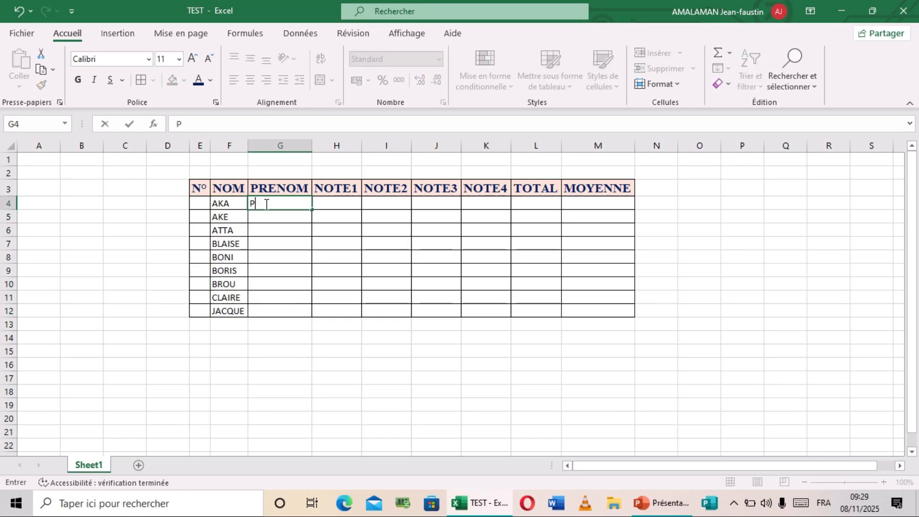
type("R")
type("IERE")
key("BackSpace")
type("RRE")
key("Return")
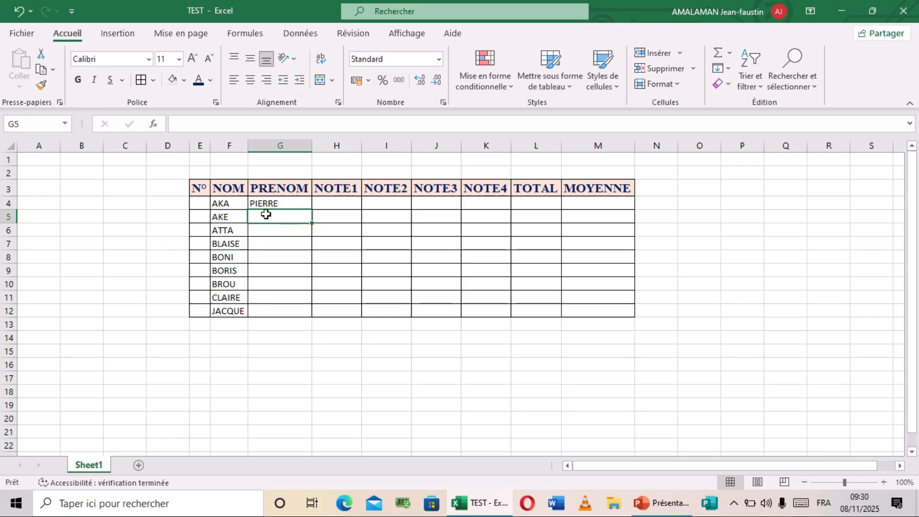
Enter the second and third students' first names in cells G5 and G6.
type("NORBERT")
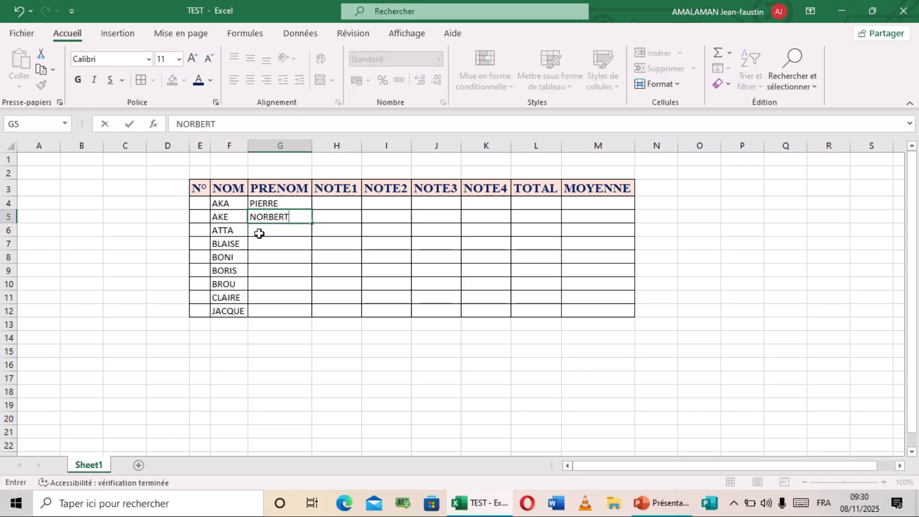
key("Return")
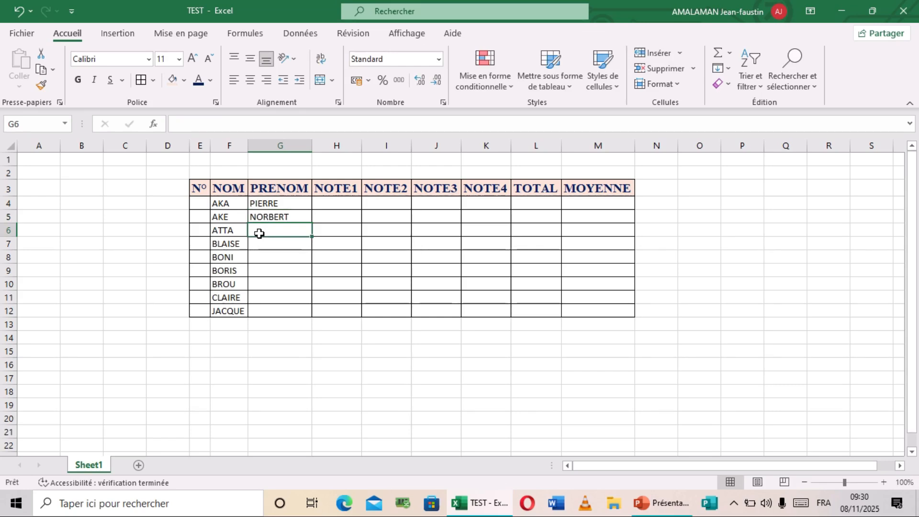
type("MARC")
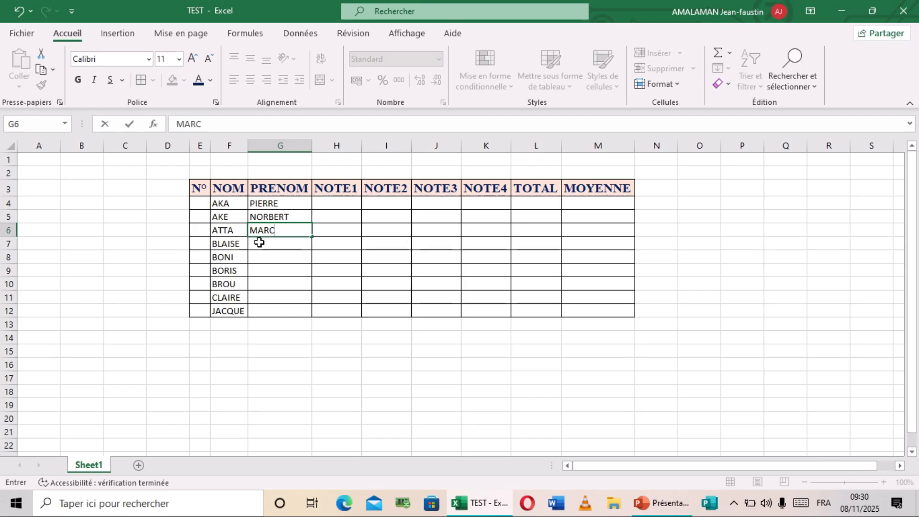
key("Return")
Enter the first names of the fourth, fifth and sixth students in cells G7 to G9.
type("JOEL")
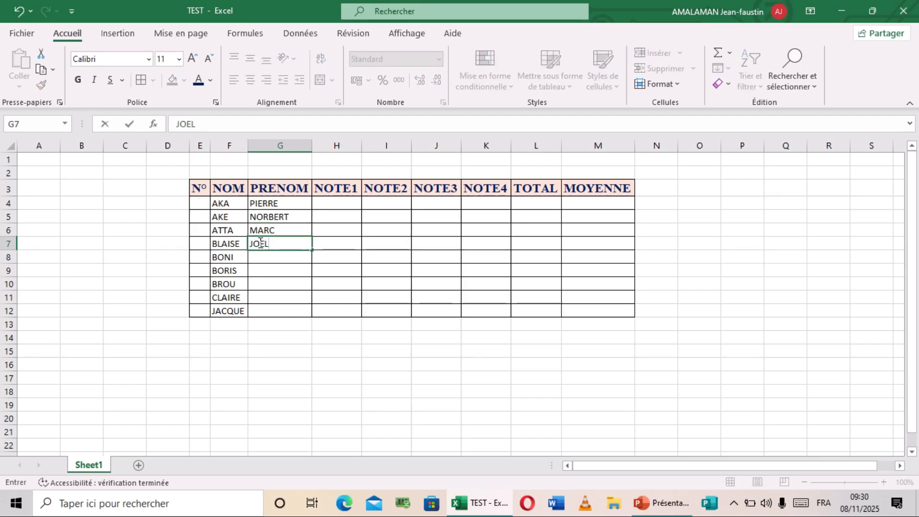
key("Return")
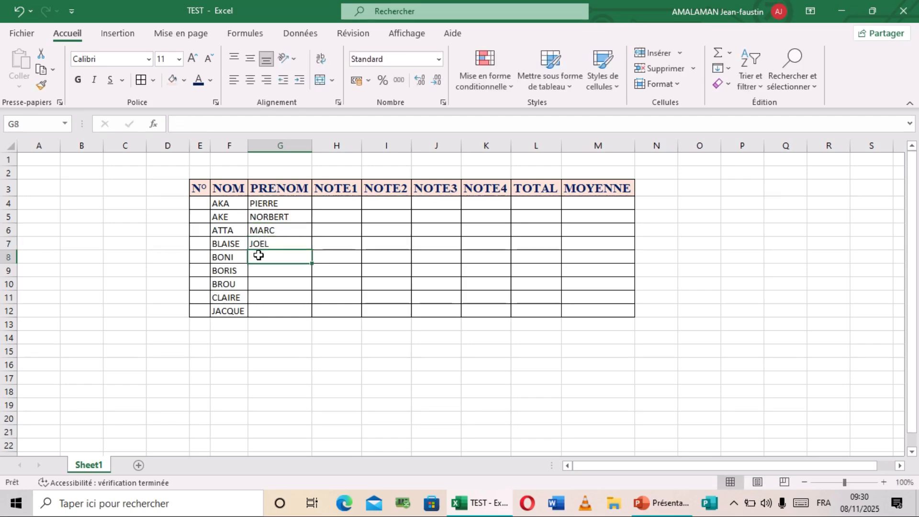
type("YVES")
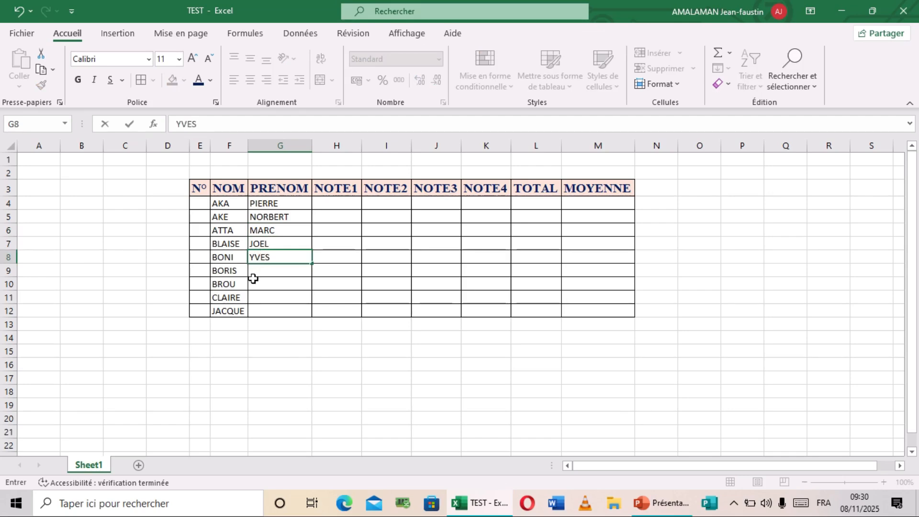
key("Return")
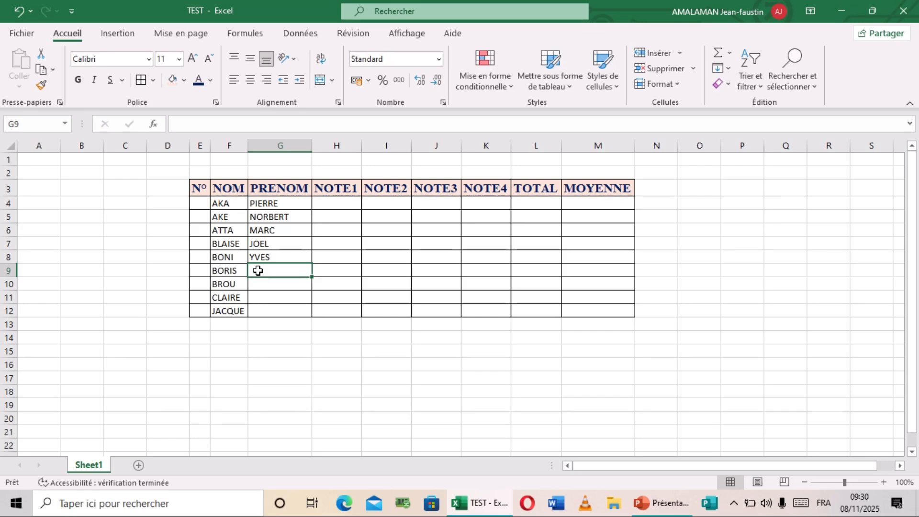
type("FAUSTIN")
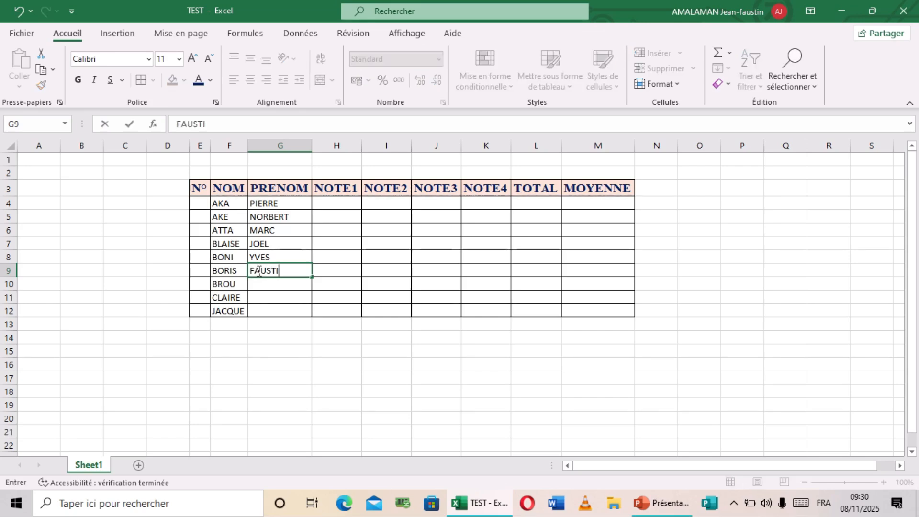
left_click(259, 284)
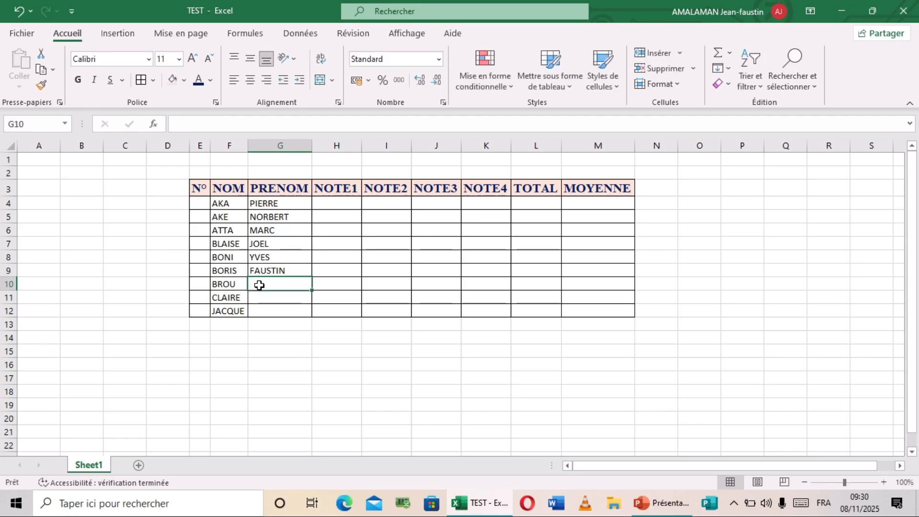
Enter the seventh and eighth students' first names in cells G10 and G11.
type("ATUR")
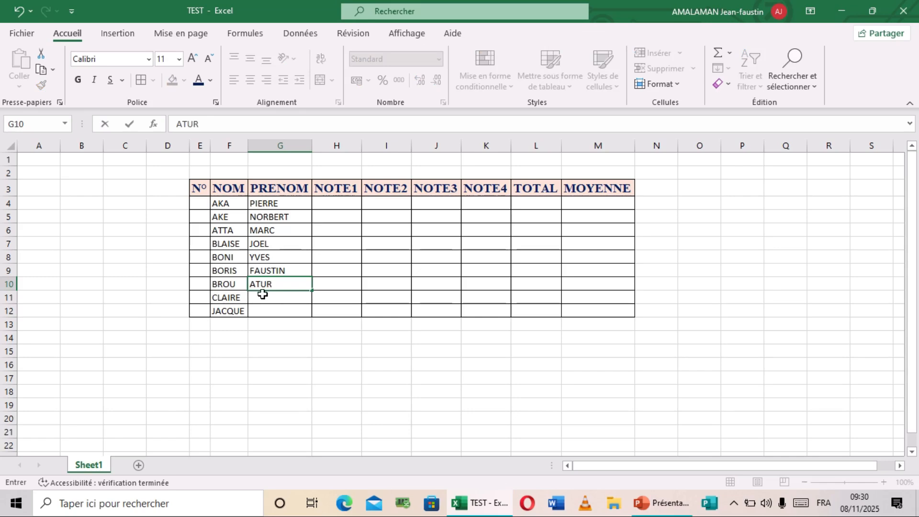
left_click(263, 294)
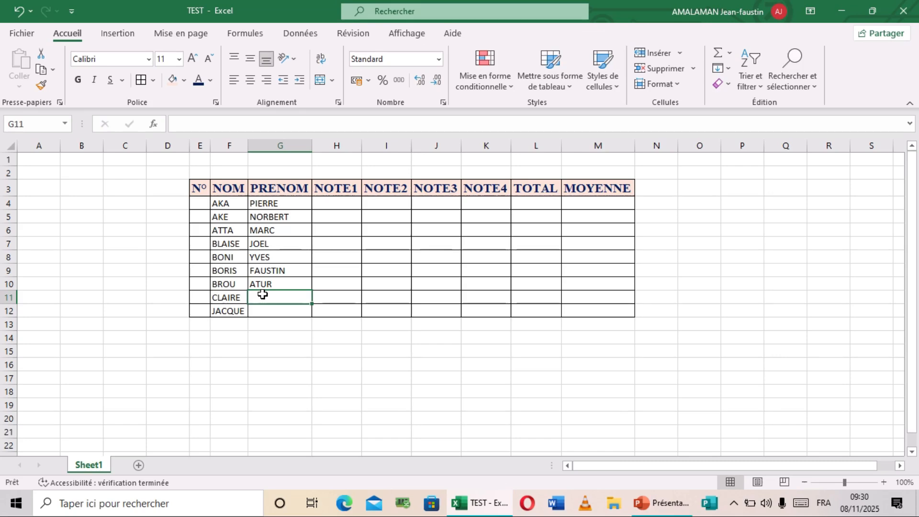
type("NIC")
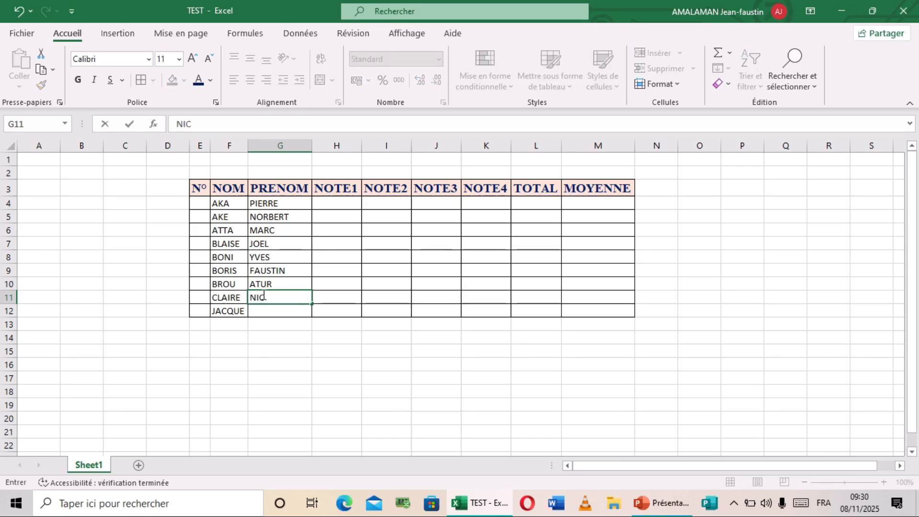
type("LAS")
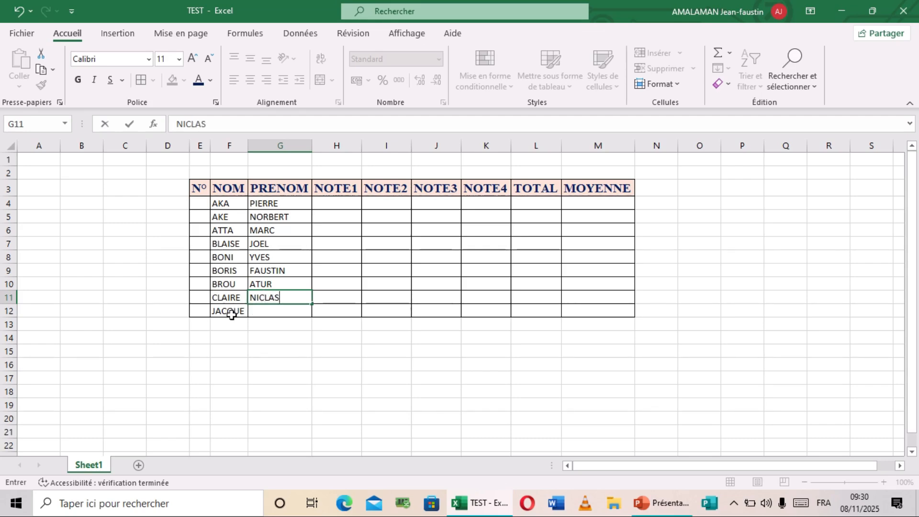
key("BackSpace")
type("OLAS")
left_click(262, 312)
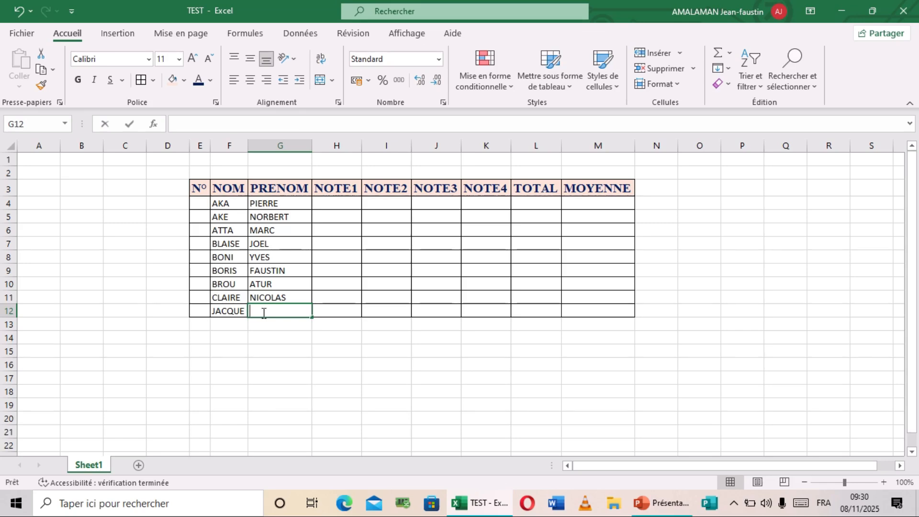
Enter the ninth student's first name in cell G12 of the PRENOM column.
type("J")
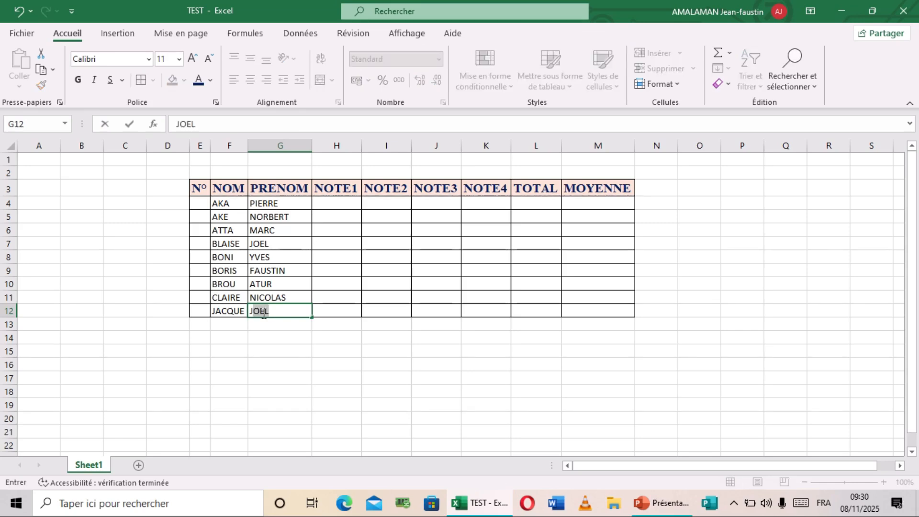
key("BackSpace")
type("GILVBE")
key("BackSpace")
key("BackSpace")
key("BackSpace")
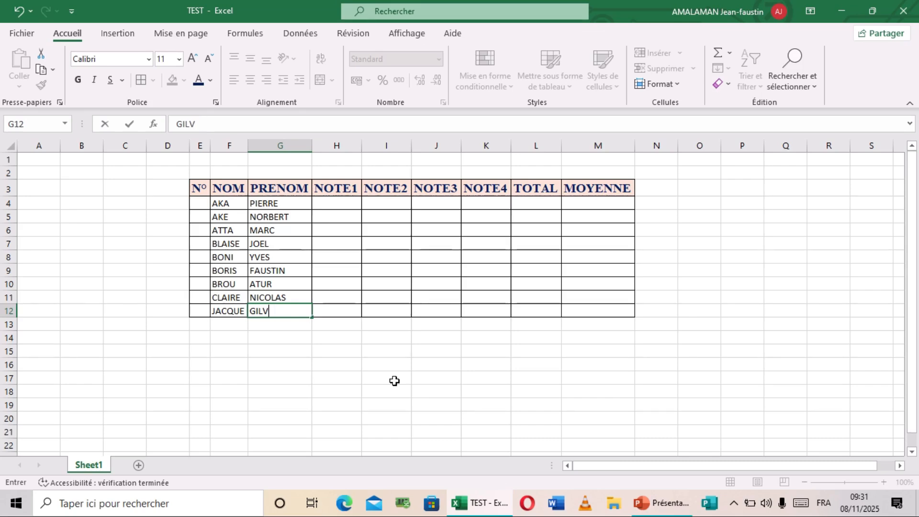
type("BERT")
left_click(278, 220)
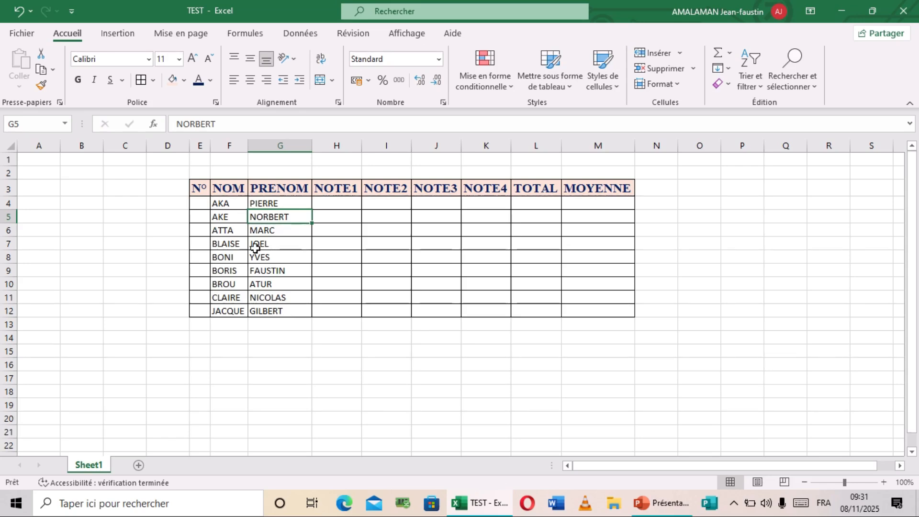
Enter the number 1 in cell E4 of the N° column.
left_click(198, 204)
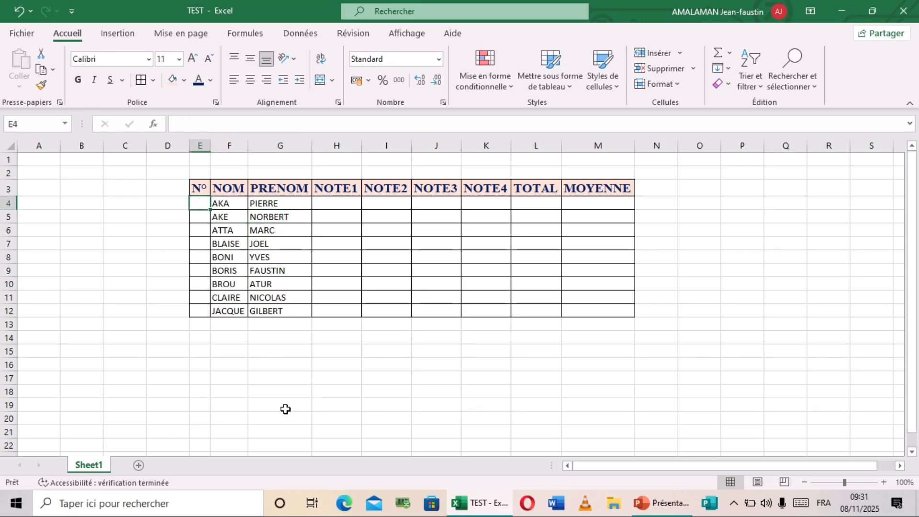
type("&")
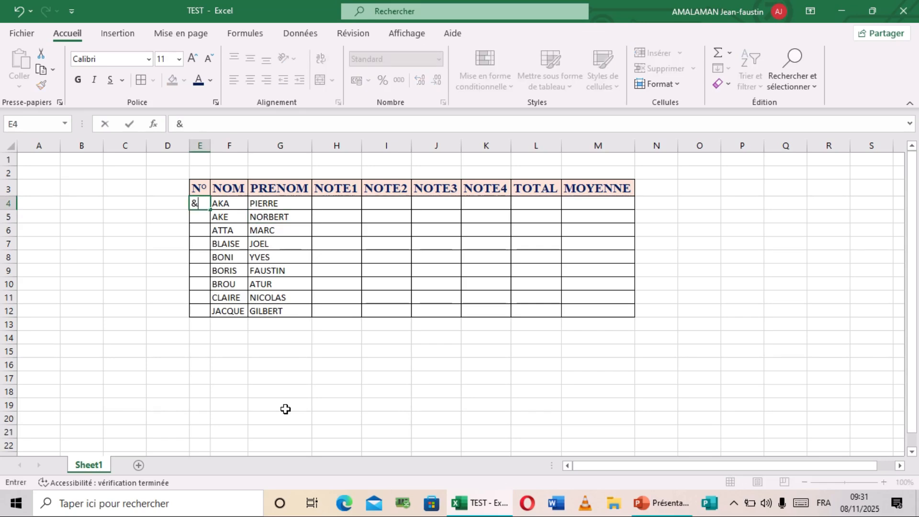
key("BackSpace")
type("1")
left_click(202, 217)
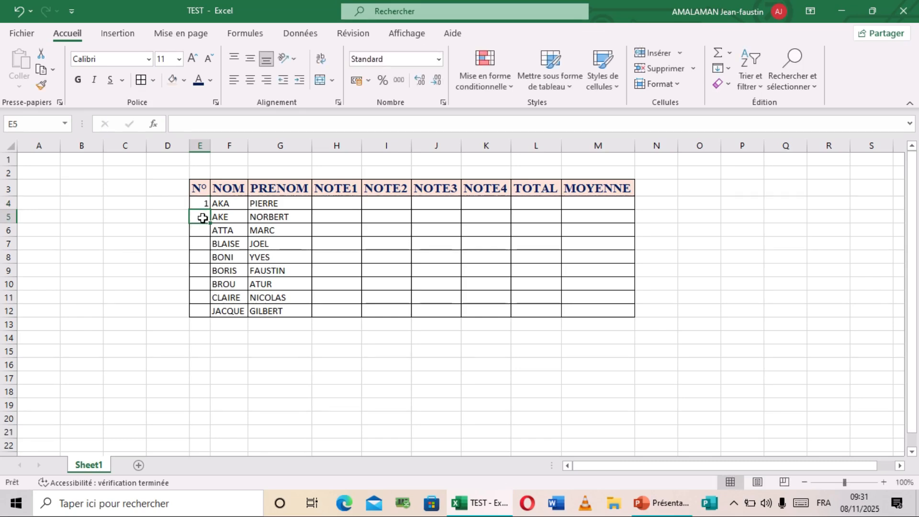
type("2")
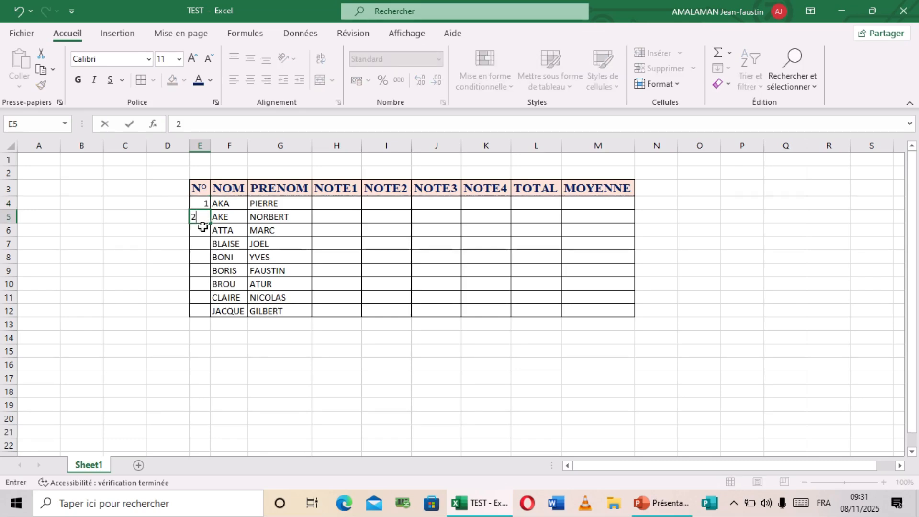
left_click(203, 227)
left_click(203, 216)
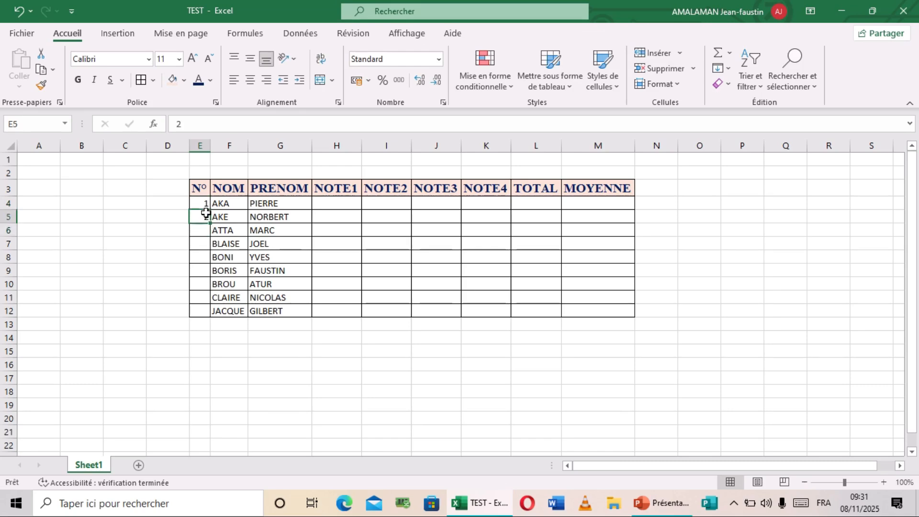
key("BackSpace")
left_click(203, 205)
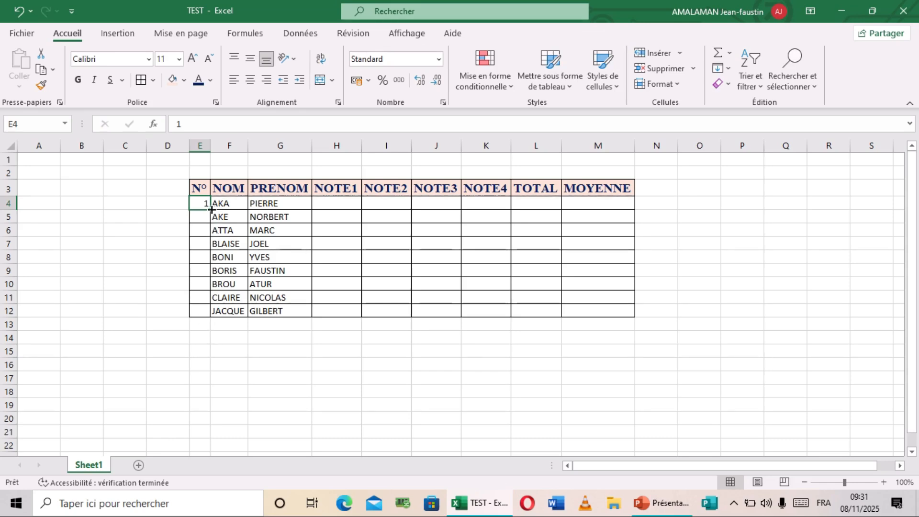
Fill the N° column from E4 down to E12 as an incremented series from 1 to 9.
left_click_drag(211, 209, 210, 316)
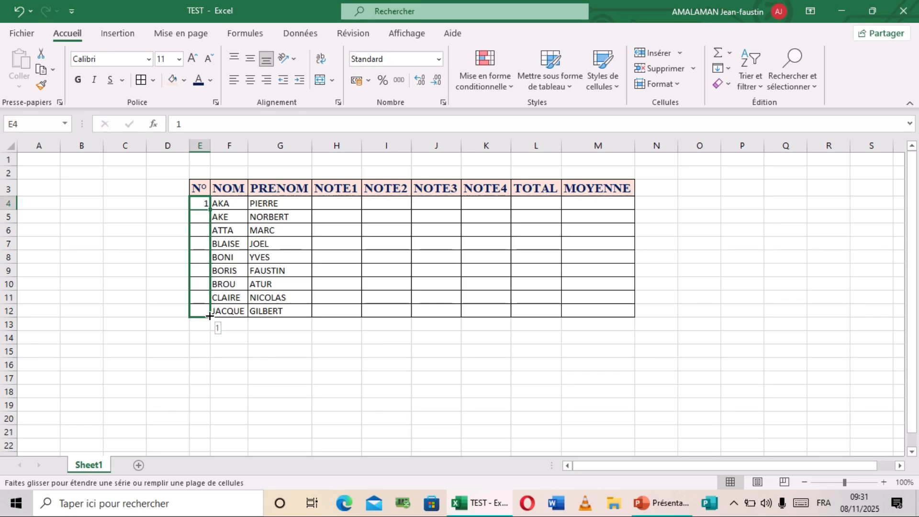
left_click_drag(210, 316, 210, 316)
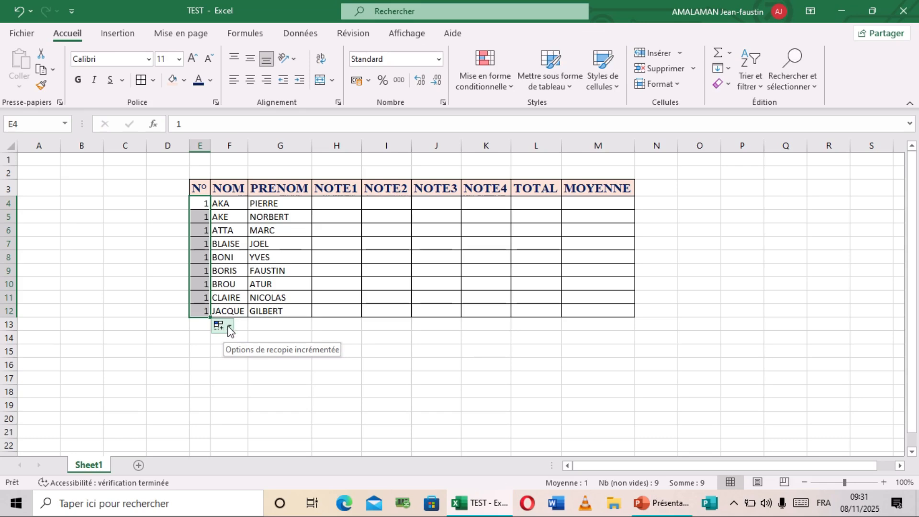
left_click(230, 327)
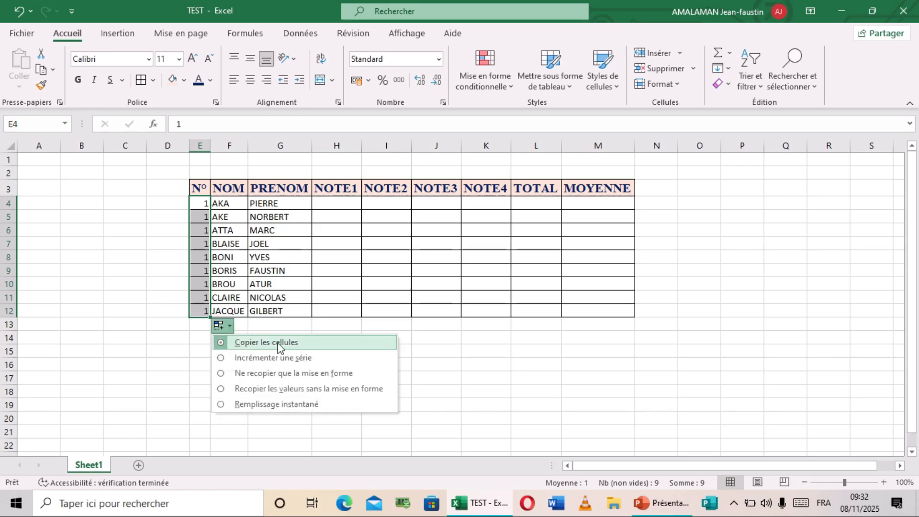
left_click(239, 358)
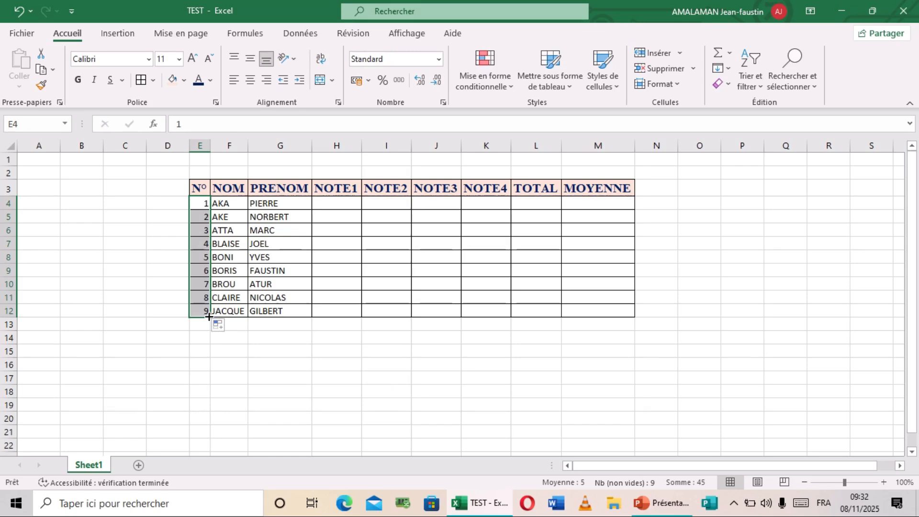
left_click(292, 205)
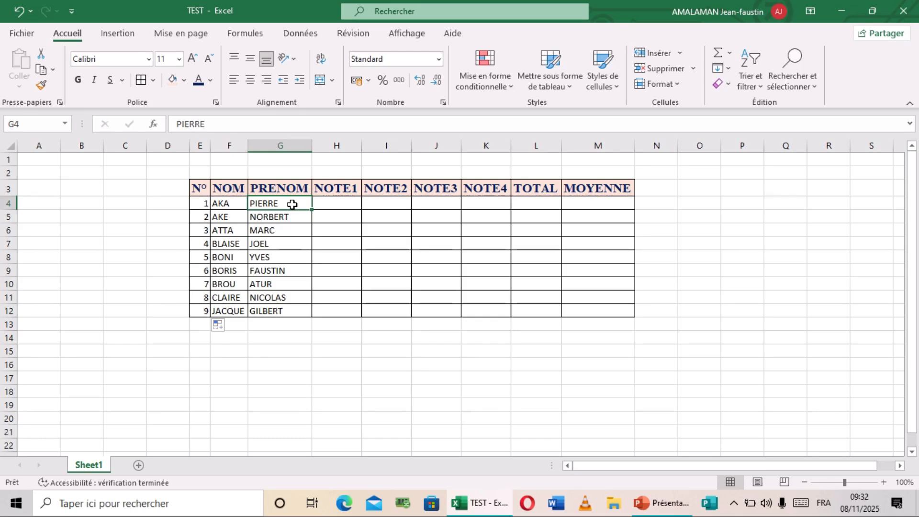
Center the contents of the whole table, cells E3 to M12, horizontally.
left_click(203, 189)
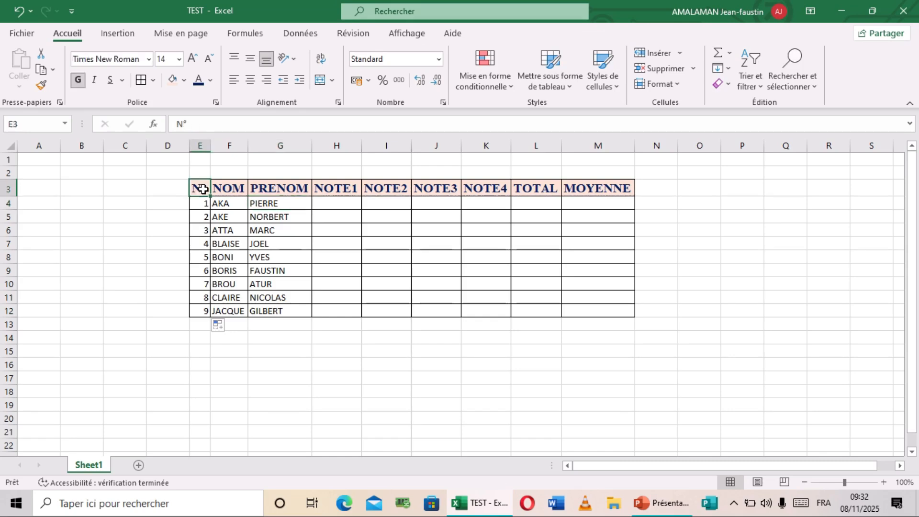
left_click_drag(203, 190, 577, 308)
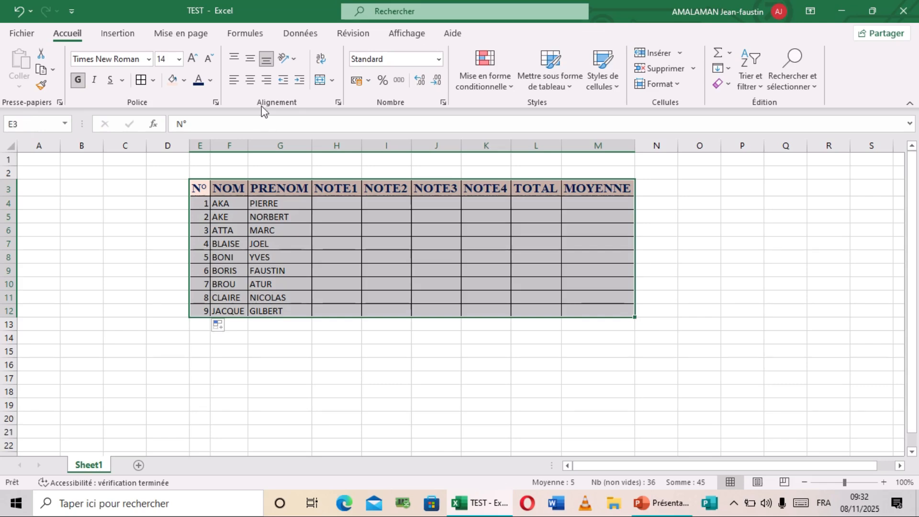
left_click(251, 83)
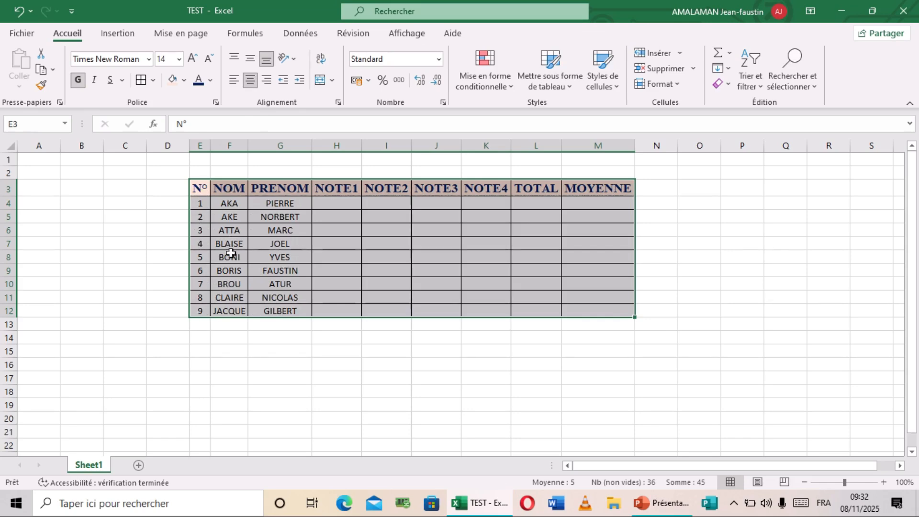
left_click(235, 296)
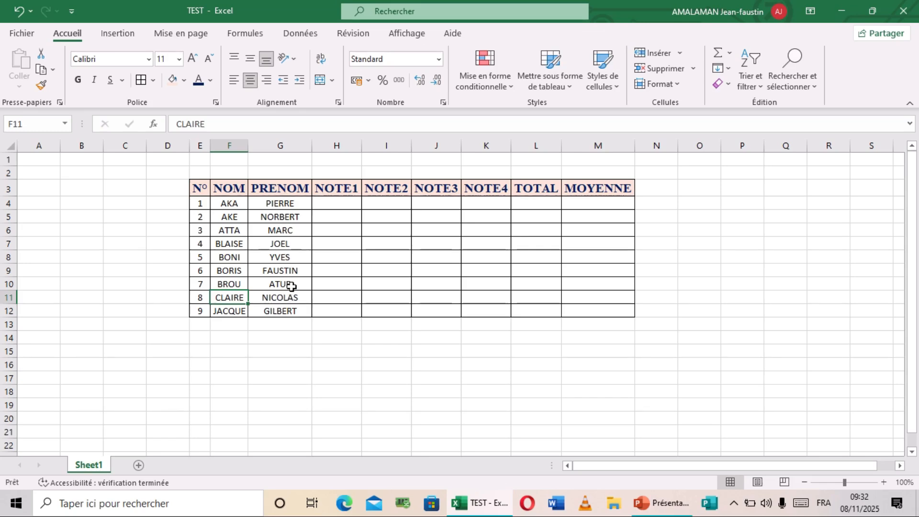
left_click(284, 243)
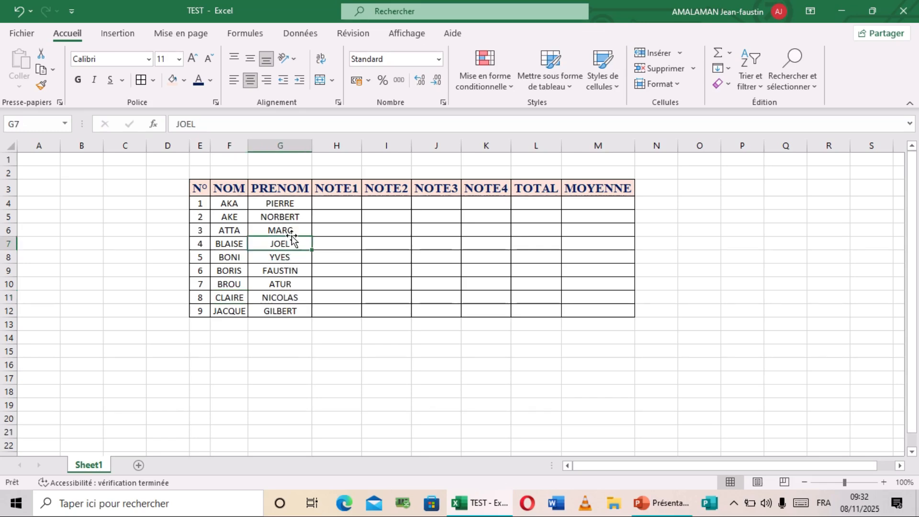
Enter the first student's marks 14, 13, 10 and 16 in cells H4 to K4.
left_click(336, 205)
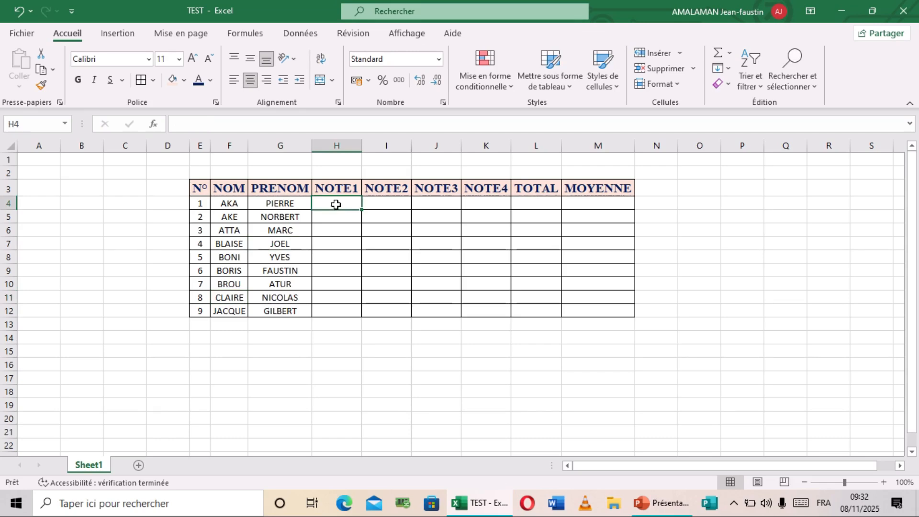
type("1")
type("5")
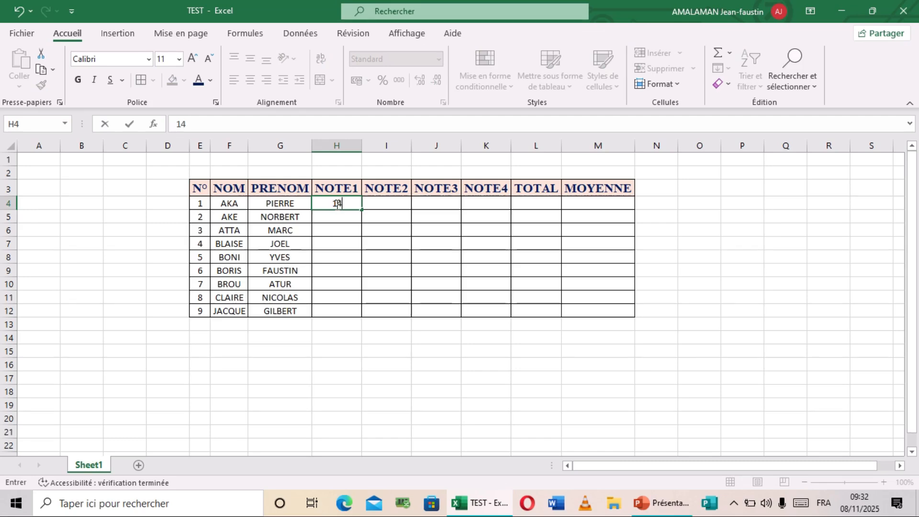
key("Tab")
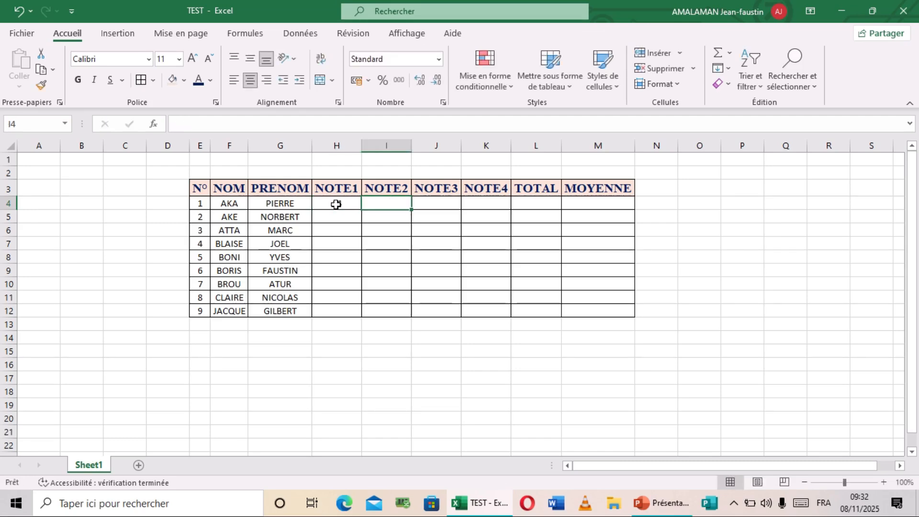
type("13")
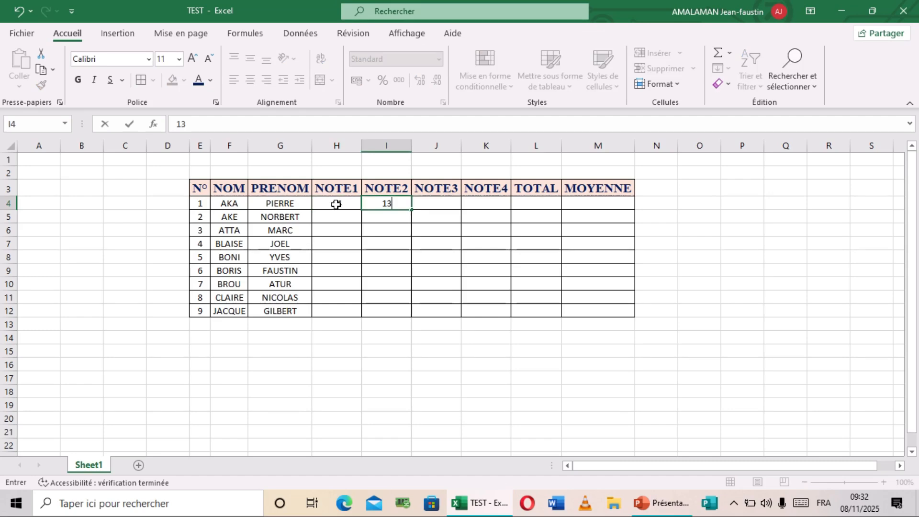
key("Tab")
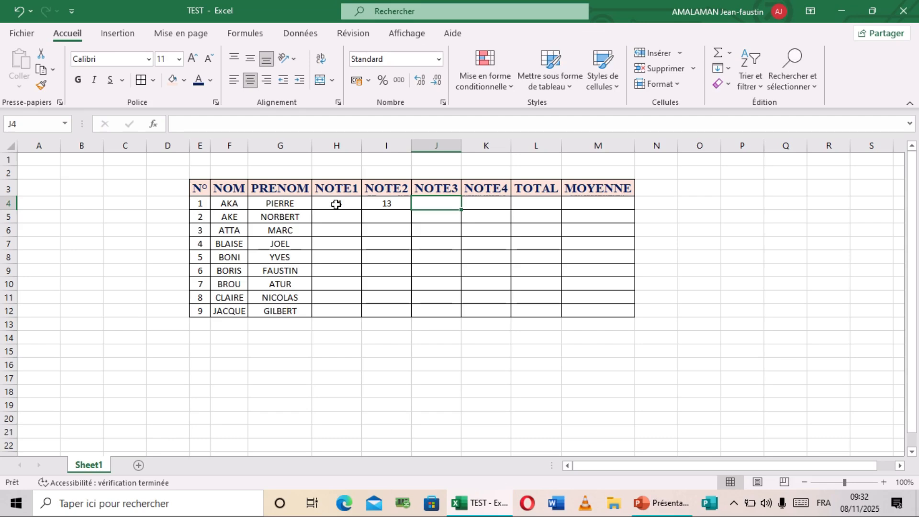
type("10")
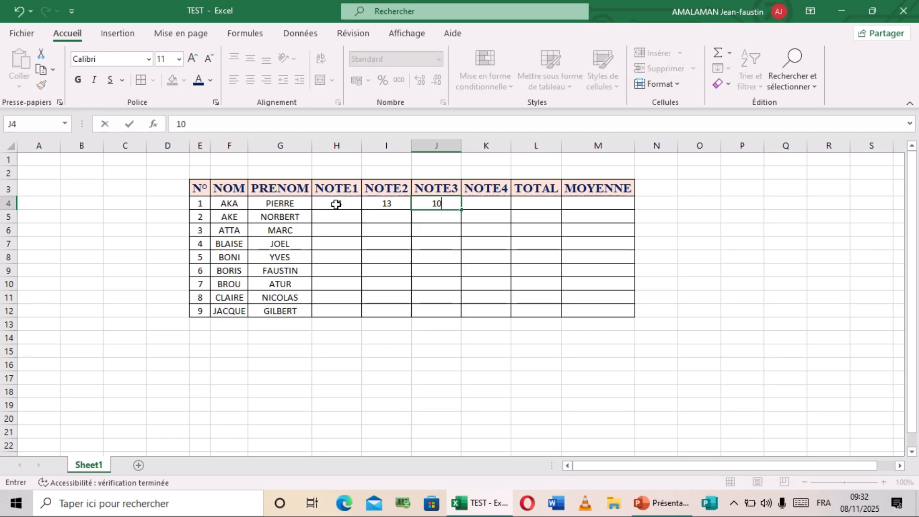
key("Tab")
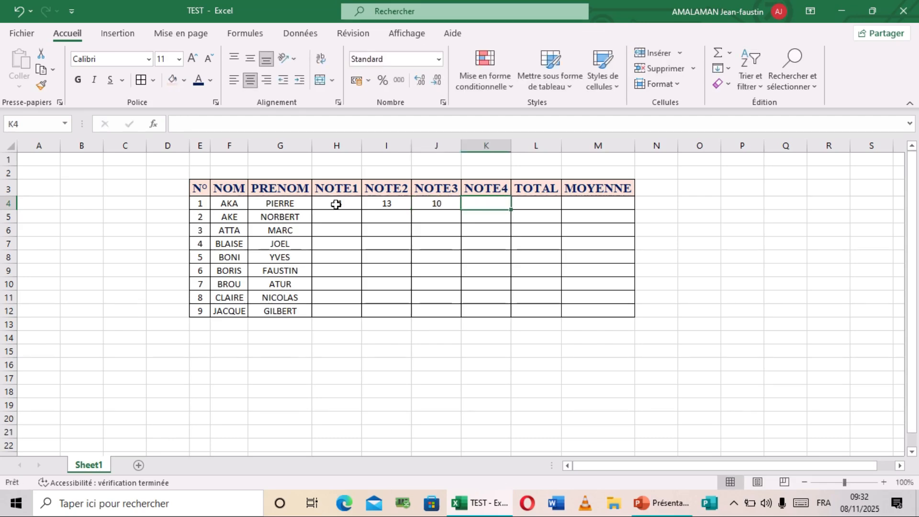
type("1")
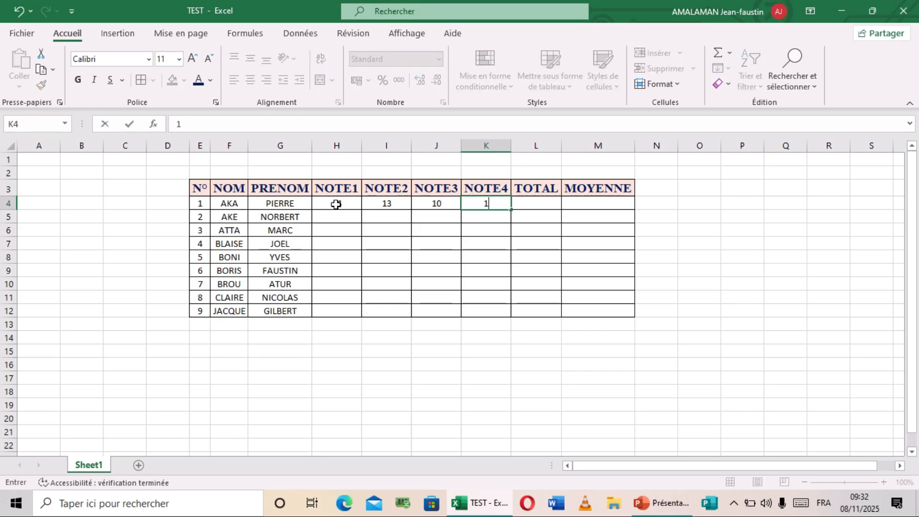
type("6")
Enter the second student's marks 18, 12, 14 and 18 in cells H5 to K5.
left_click(336, 218)
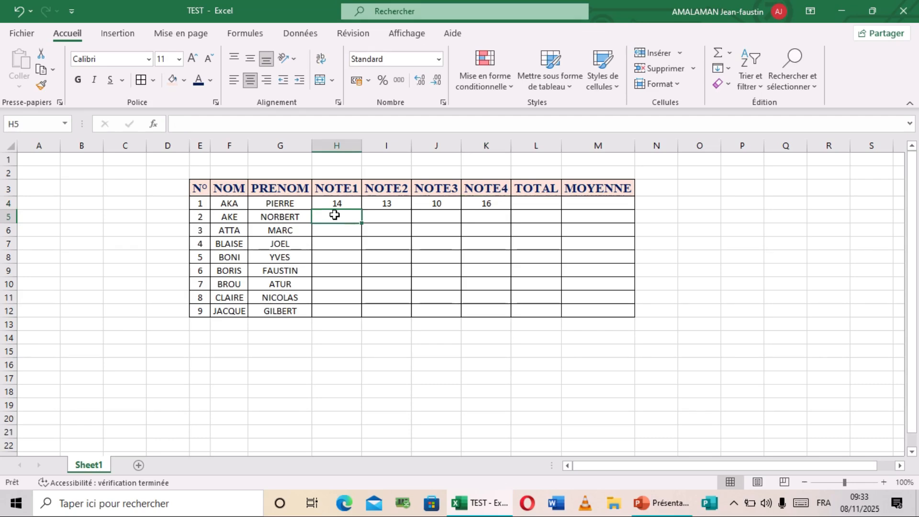
type("18")
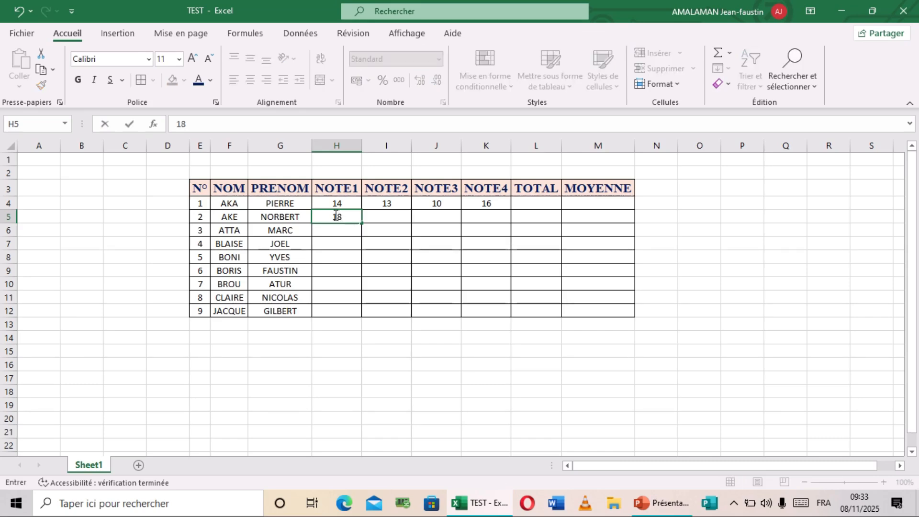
key("Tab")
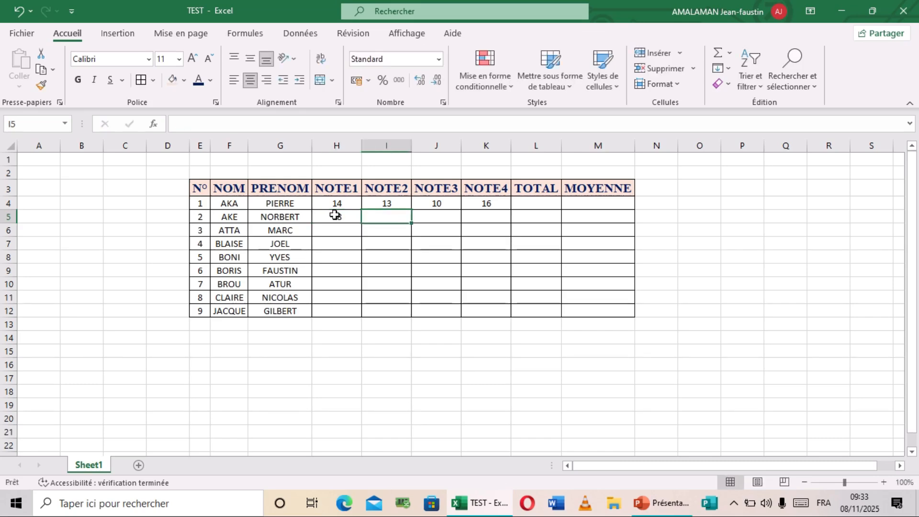
type("12")
key("Tab")
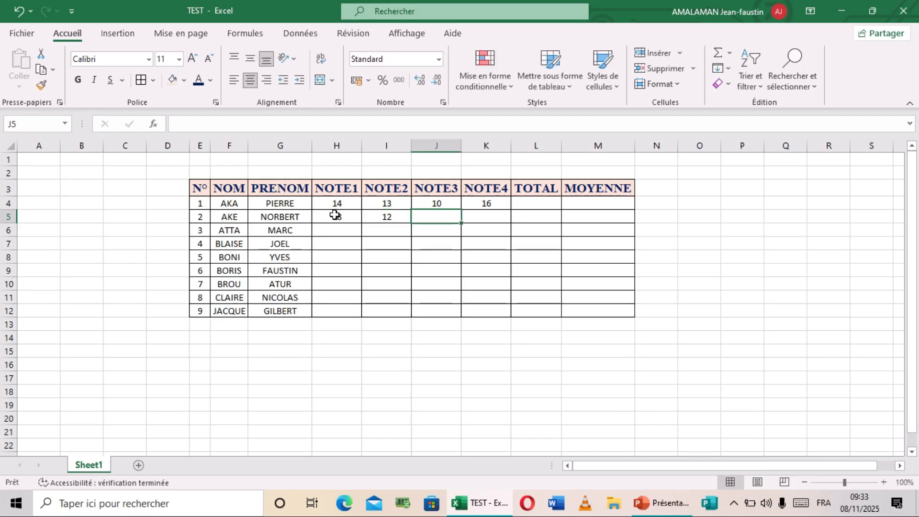
type("14")
key("Tab")
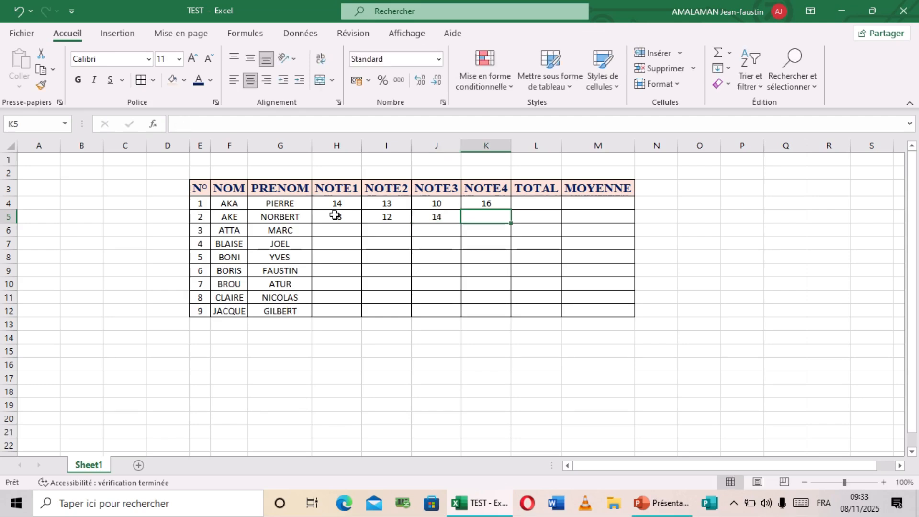
type("18")
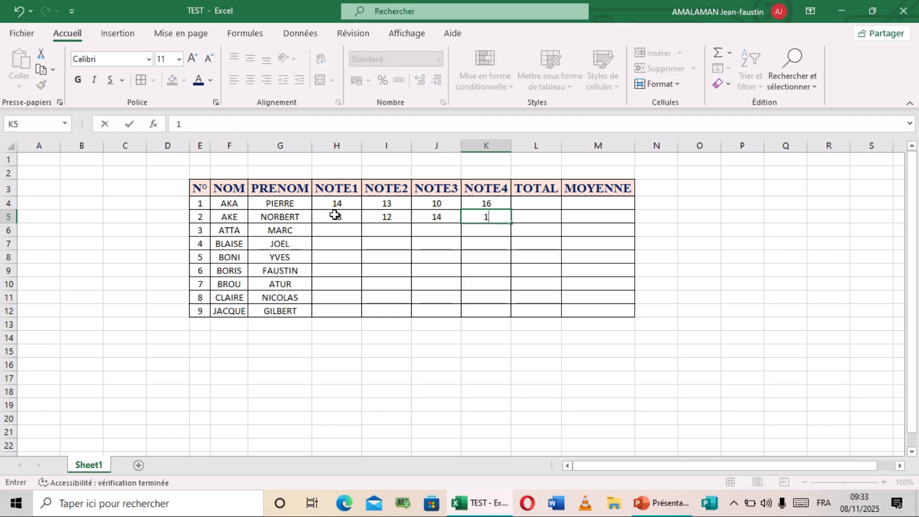
Calculate the first student's total in cell L4 with the formula =SOMME(H4:K4).
left_click(537, 204)
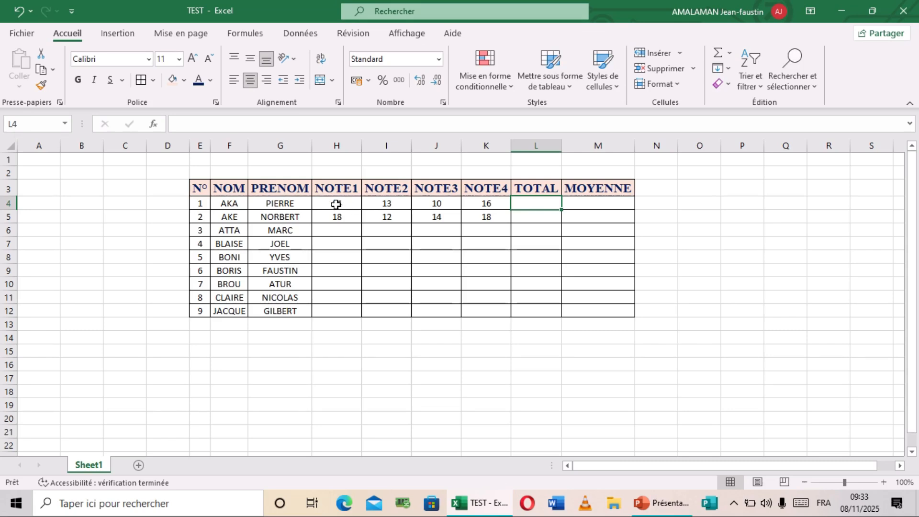
left_click(344, 204)
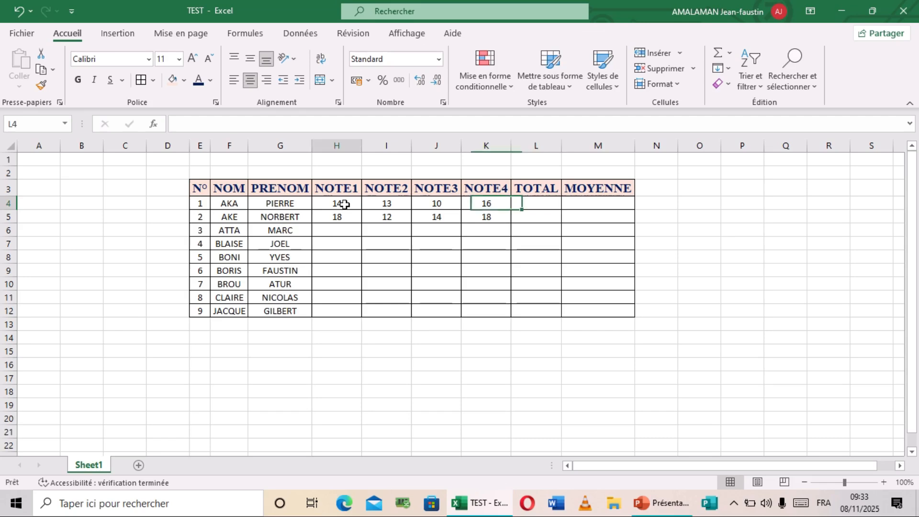
left_click(526, 205)
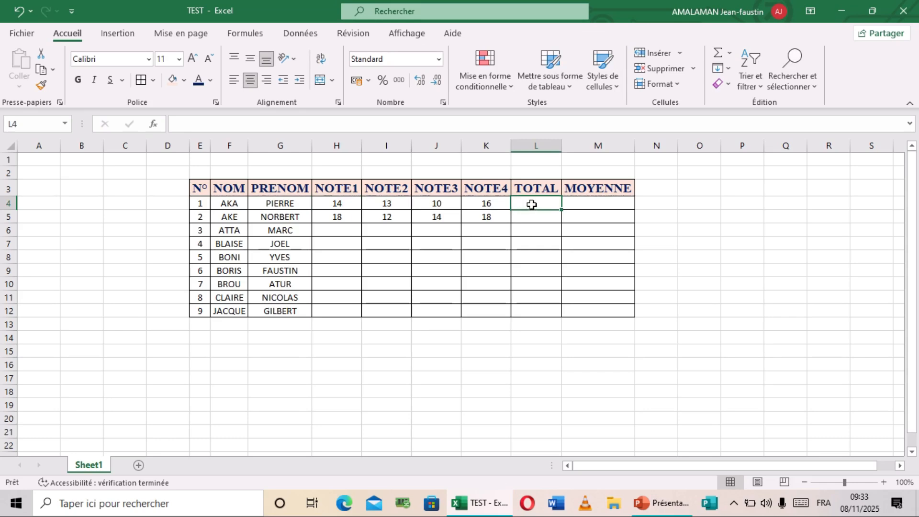
left_click(208, 124)
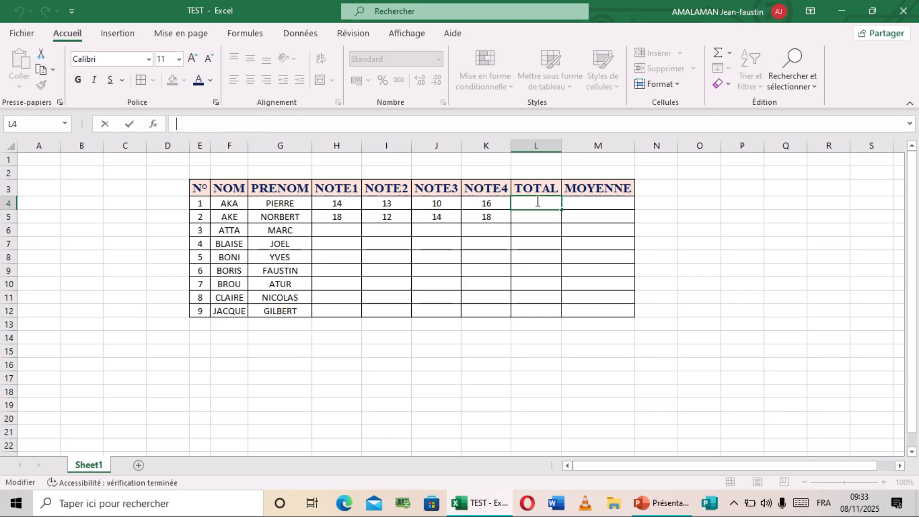
type("+")
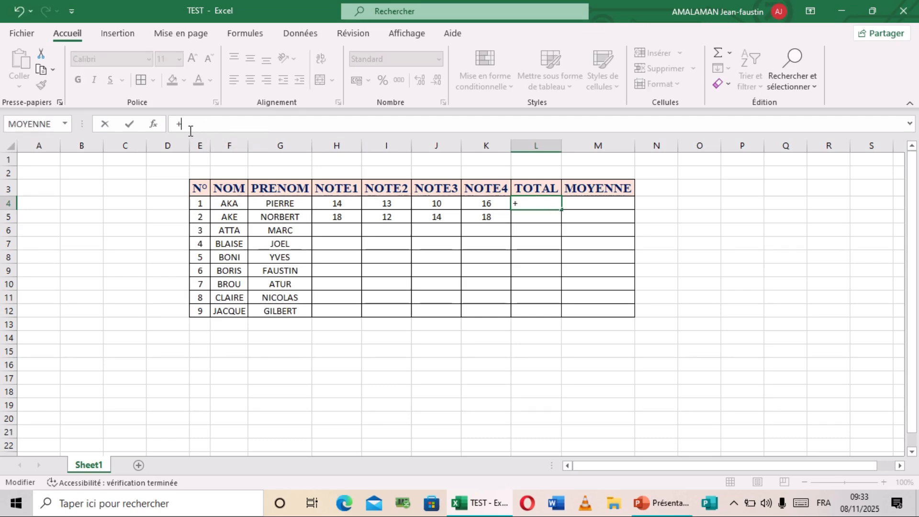
key("BackSpace")
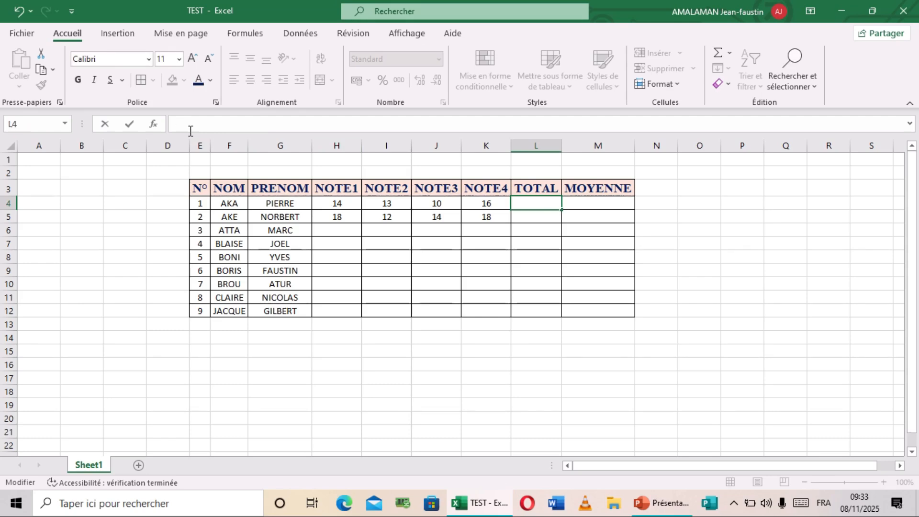
type("=")
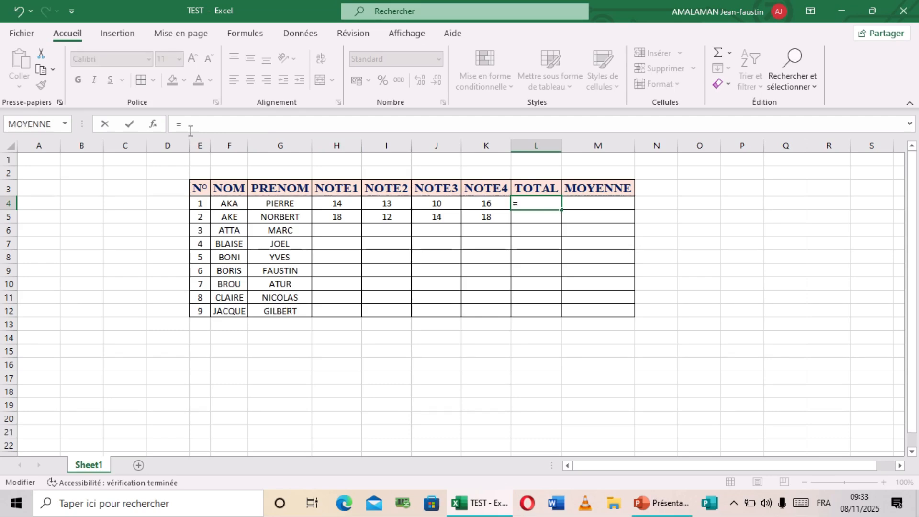
type("SOMME")
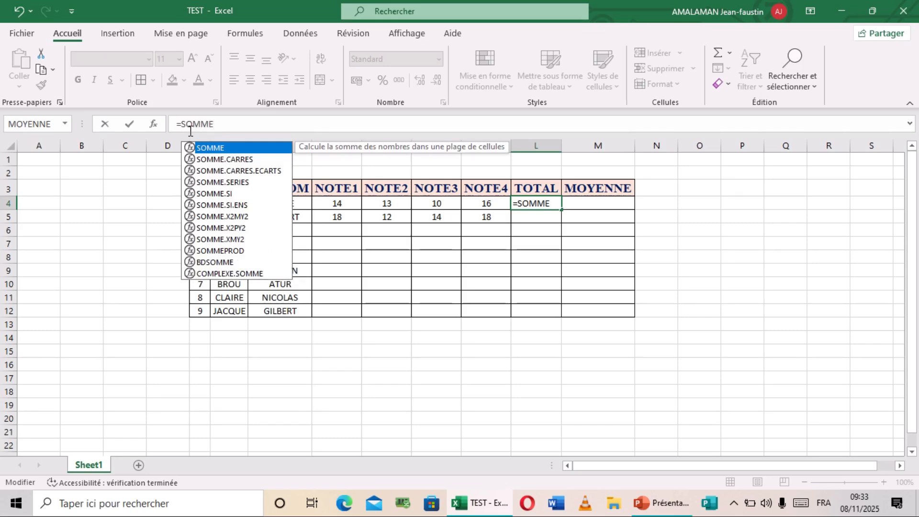
type("5")
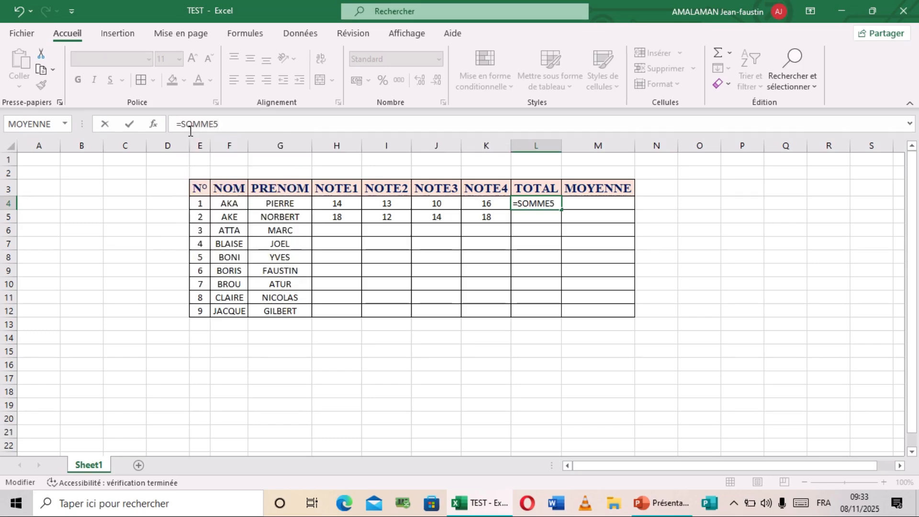
key("BackSpace")
type("(")
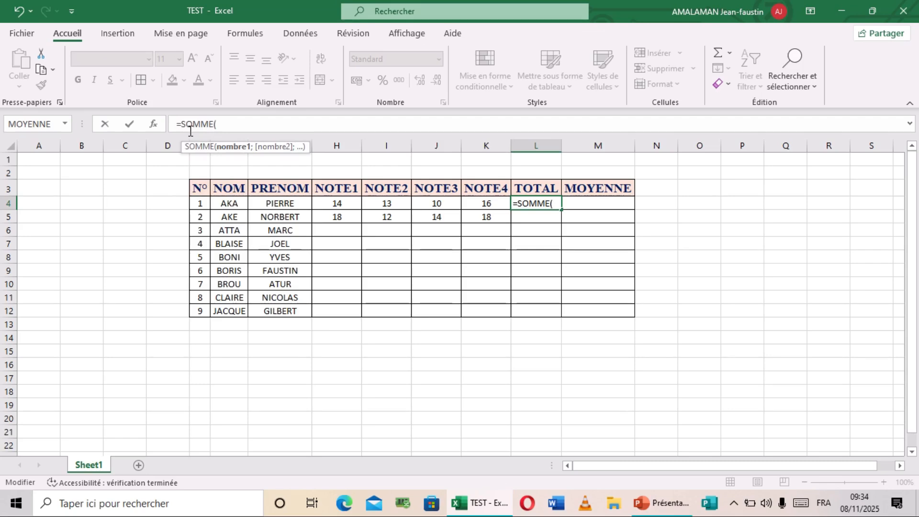
left_click(340, 203)
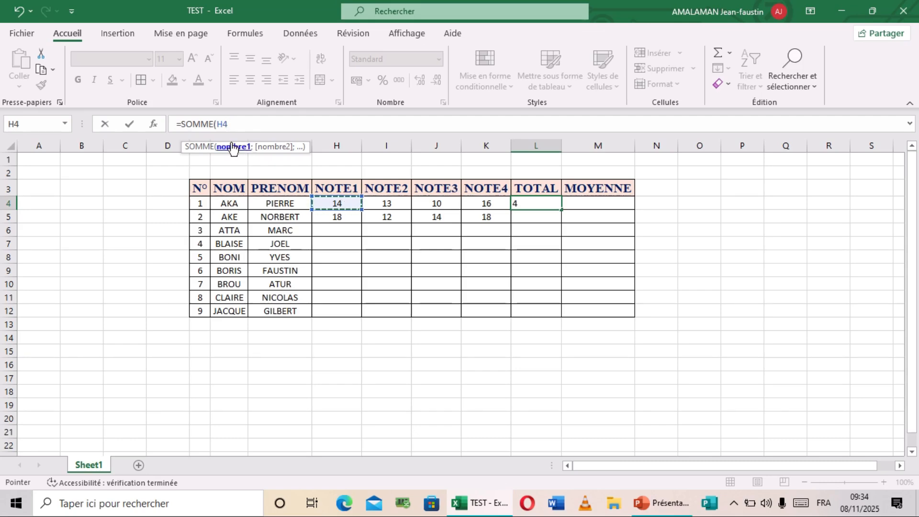
type("/")
key("BackSpace")
left_click(480, 203)
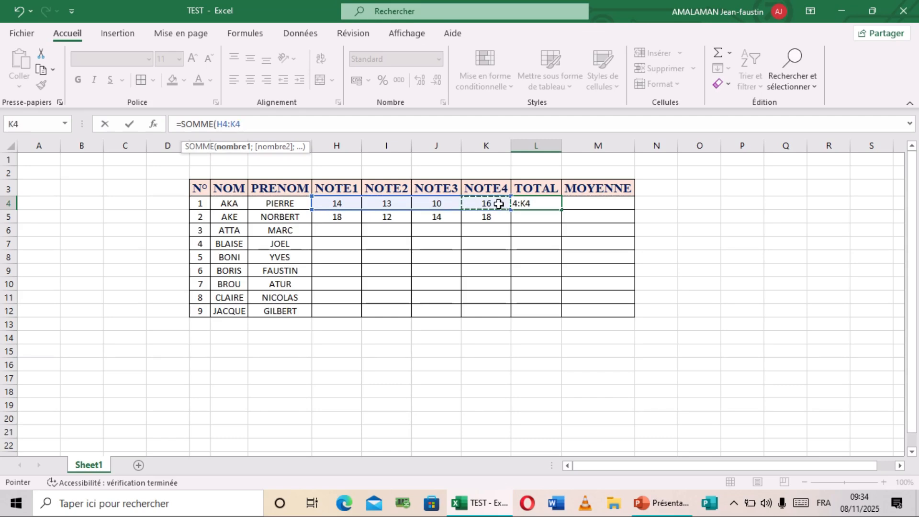
type(")")
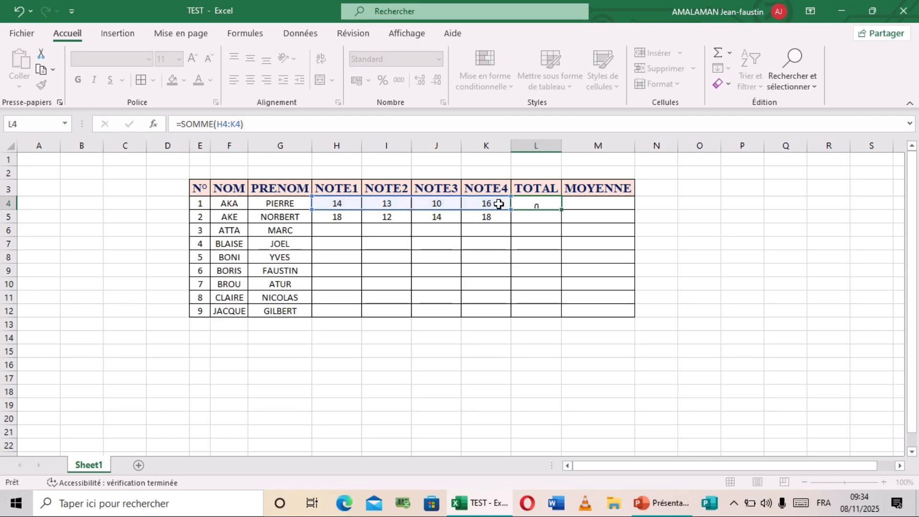
key("Return")
left_click(545, 203)
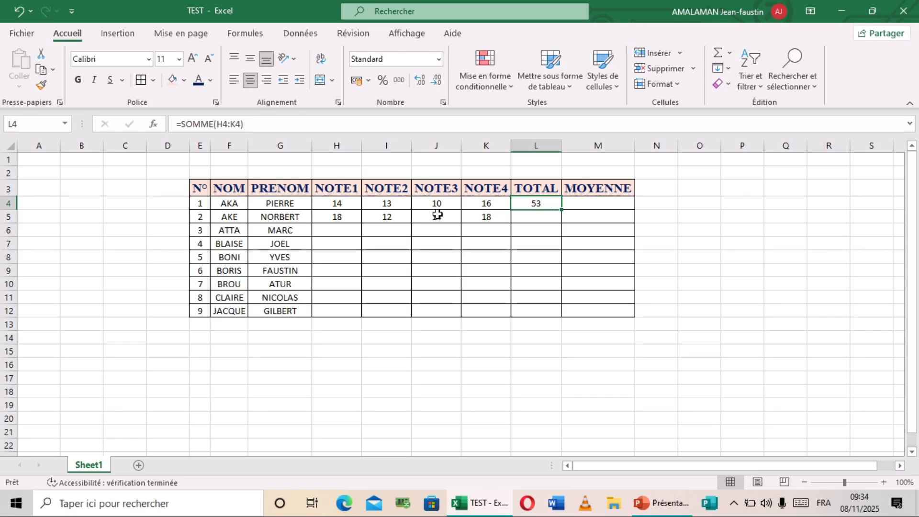
Change the first student's NOTE2 mark in cell I4 to 15 and check the total in L4.
left_click(395, 208)
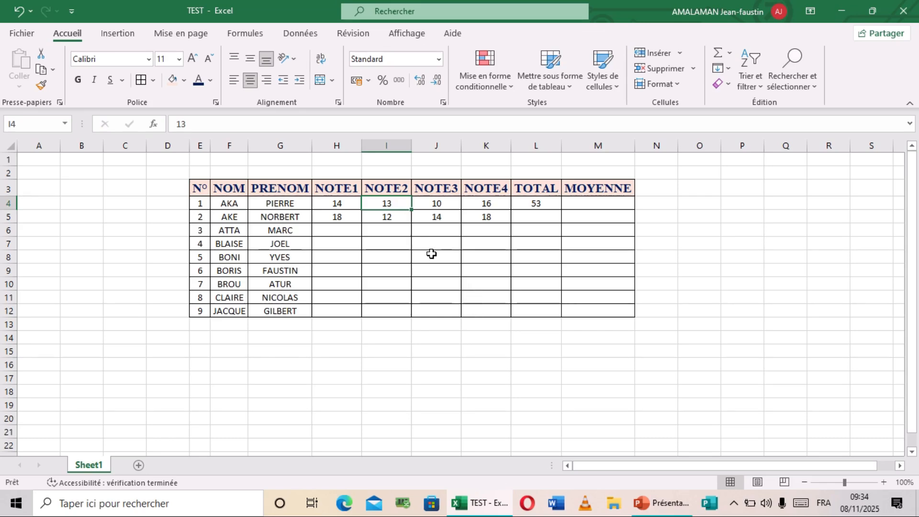
type("1")
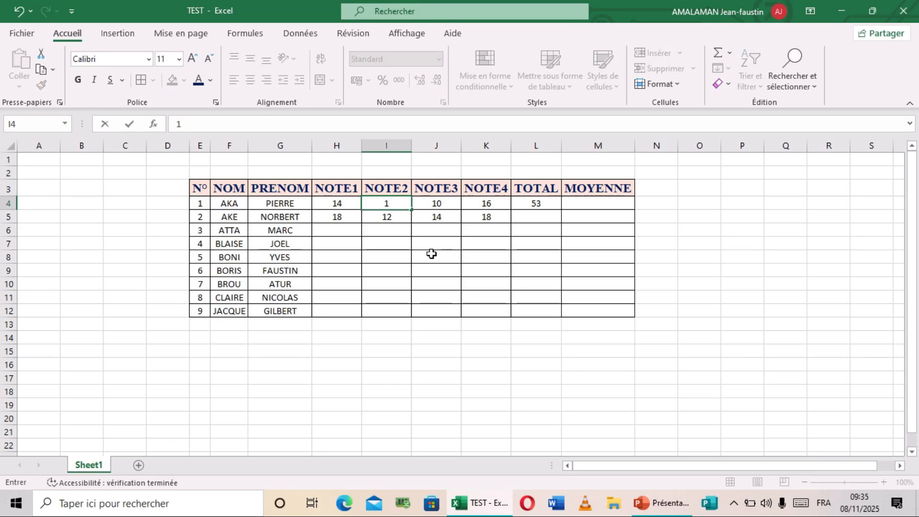
type("5")
key("Return")
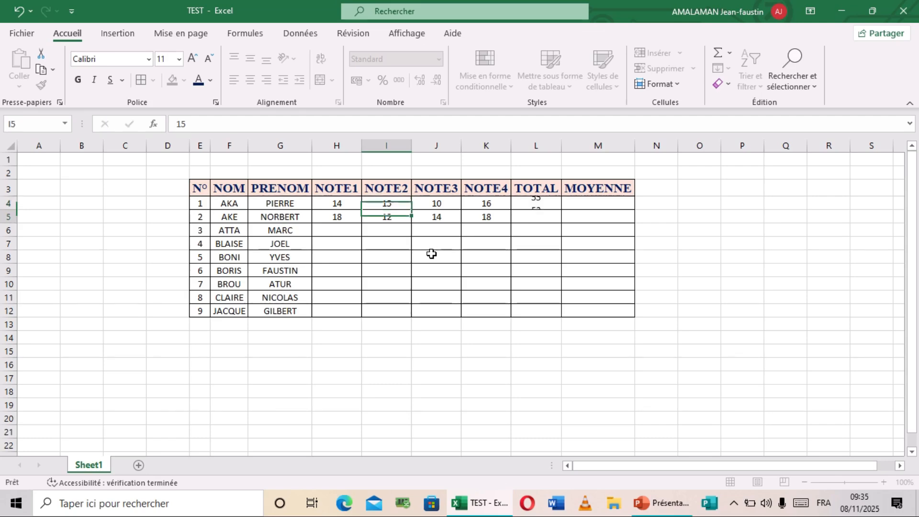
left_click(542, 203)
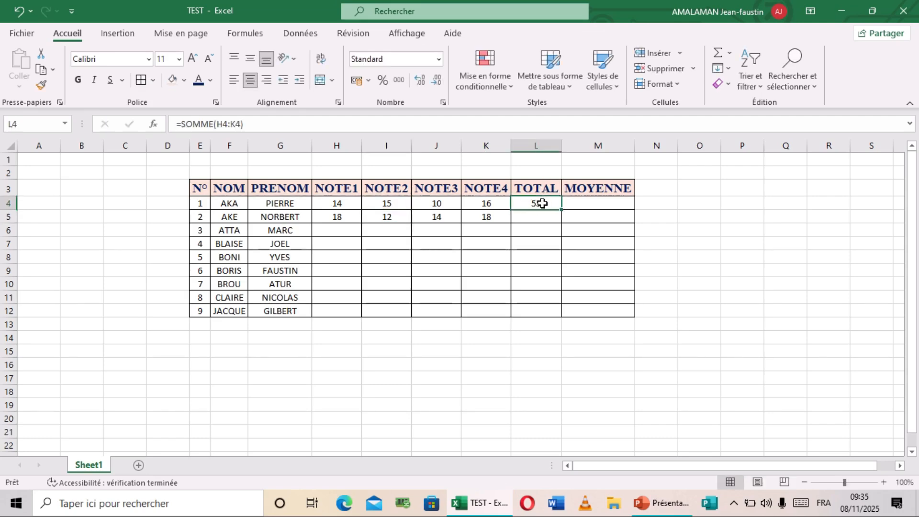
left_click(459, 206)
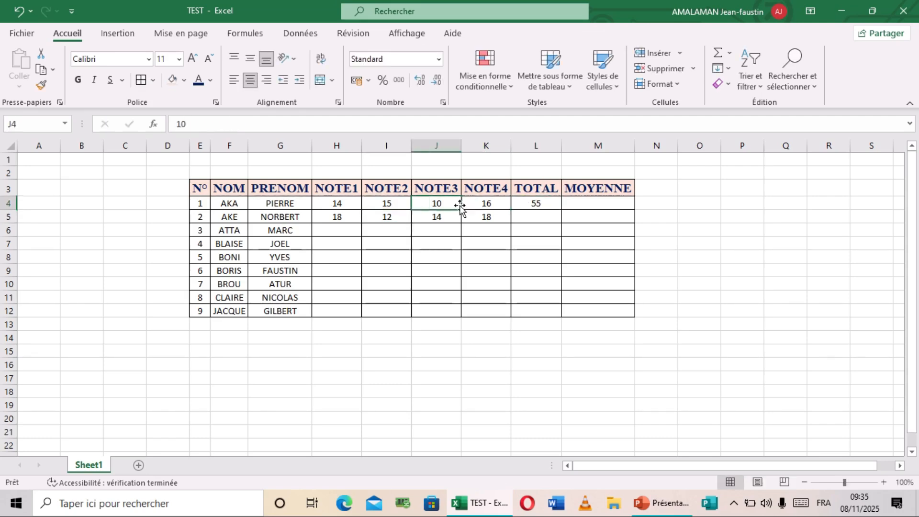
Copy the total formula from L4 down the TOTAL column to L12.
left_click(521, 202)
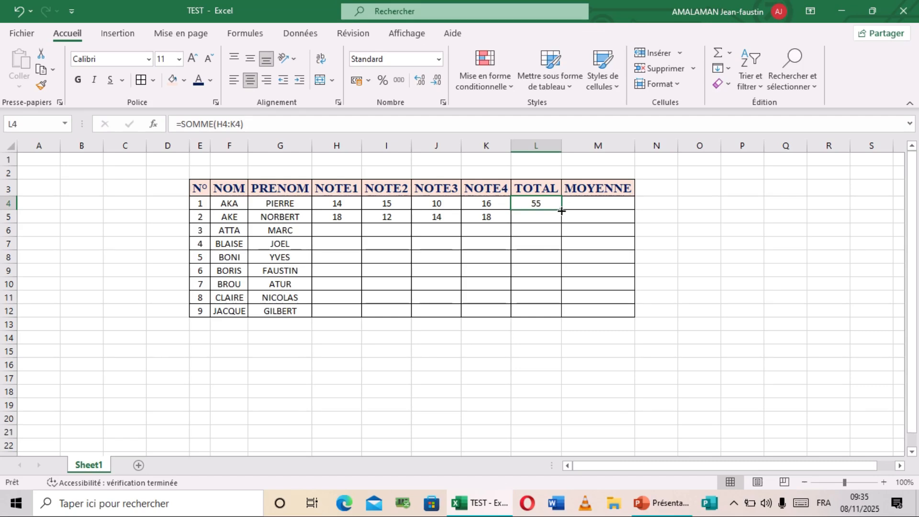
left_click_drag(562, 211, 550, 314)
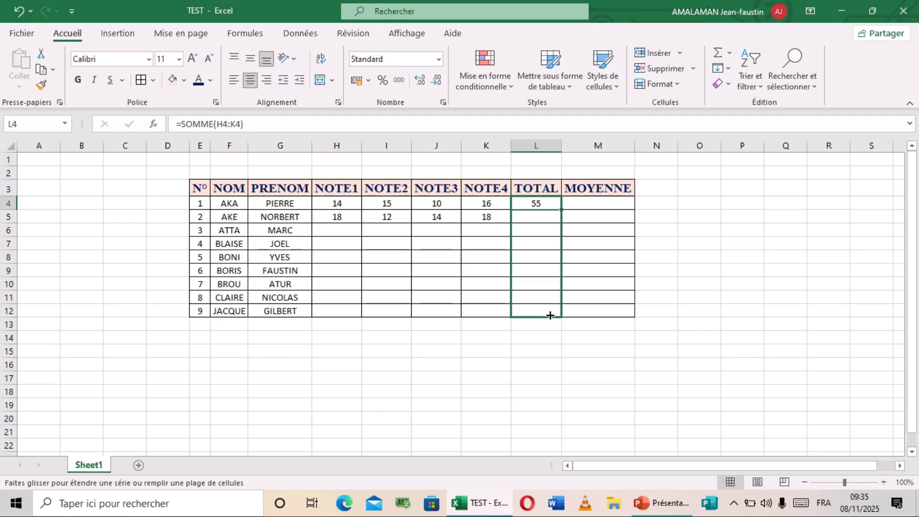
left_click_drag(550, 316, 549, 314)
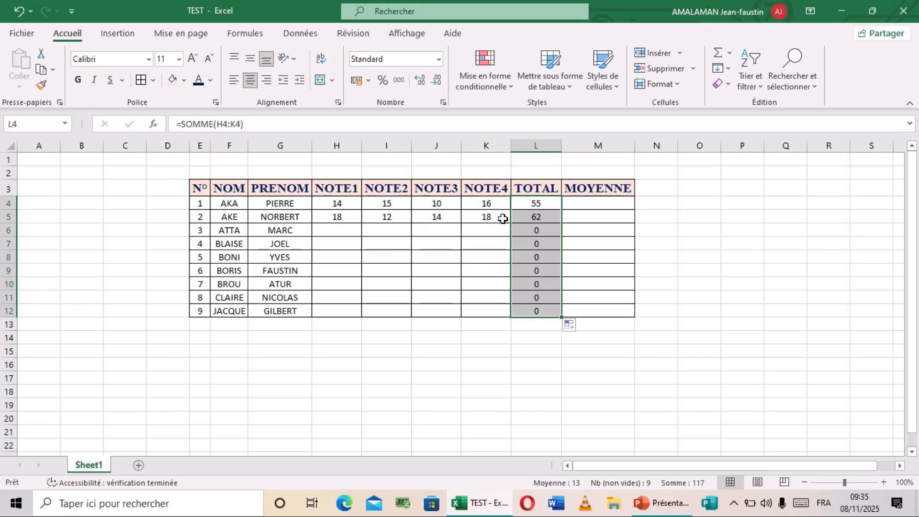
Enter the third student's marks 8, 15, 17 and 12 in cells H6 to K6.
left_click(321, 233)
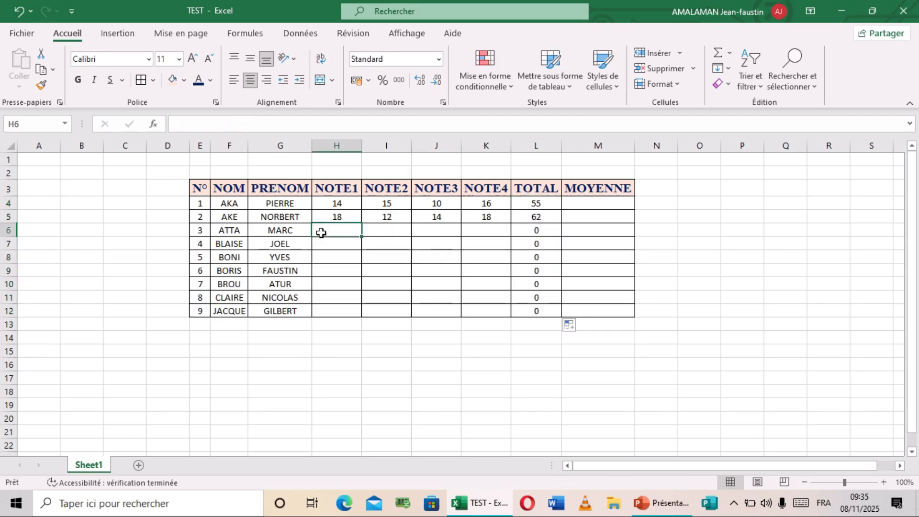
type("8")
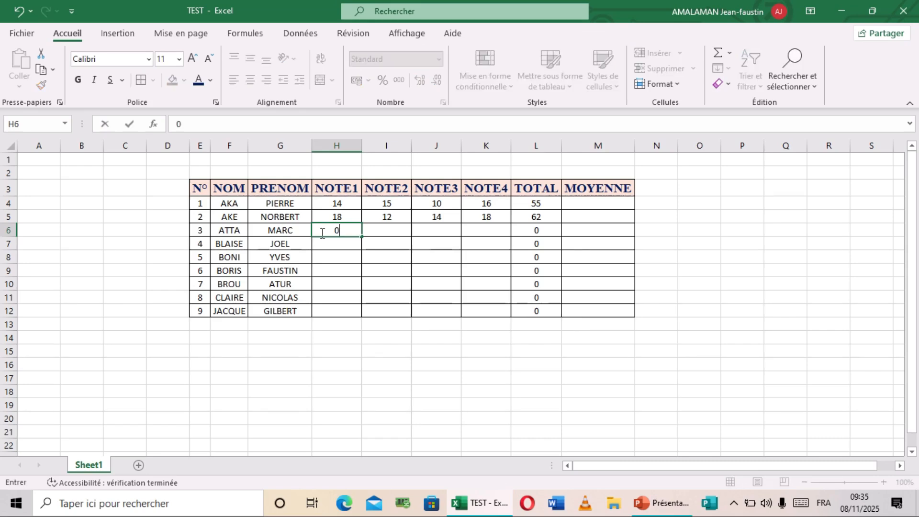
key("Tab")
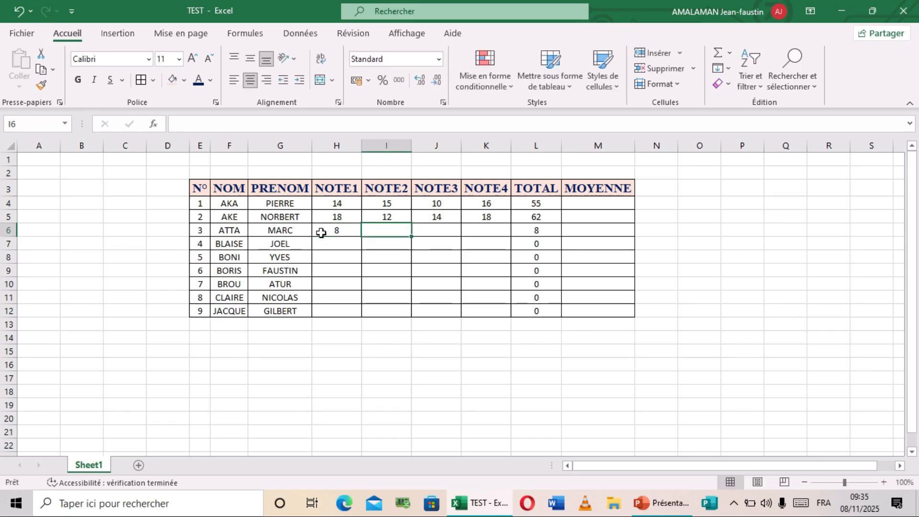
type("&")
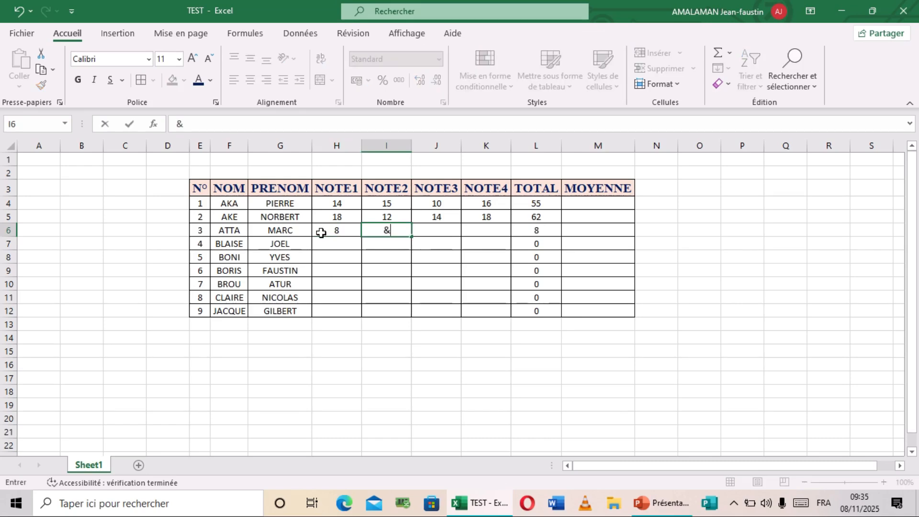
key("BackSpace")
key("Tab")
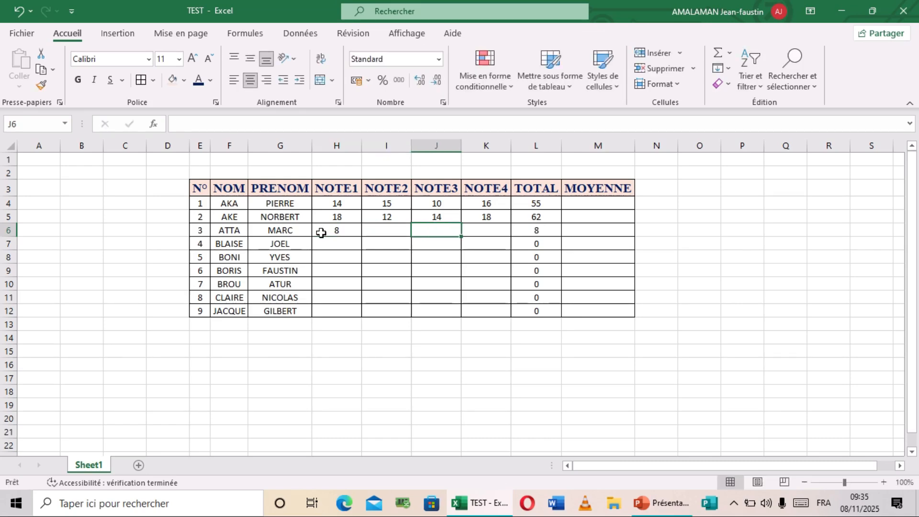
type("&")
key("BackSpace")
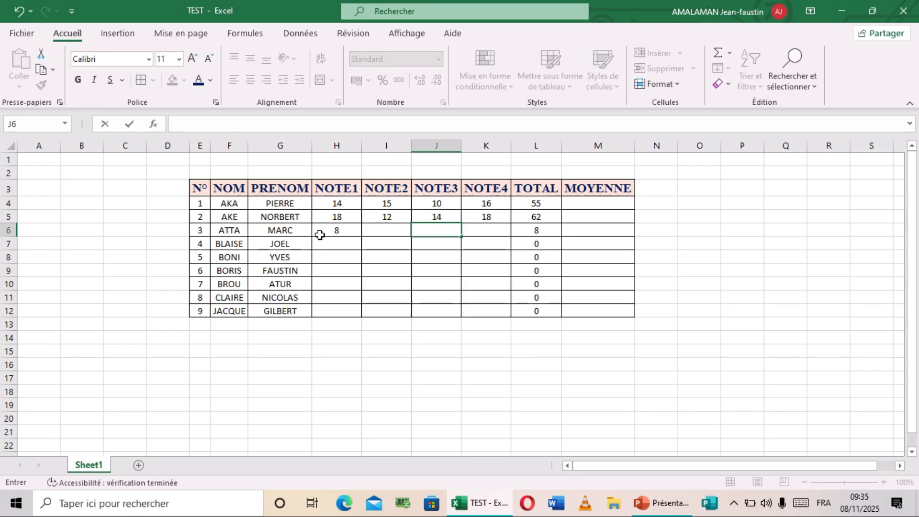
left_click(369, 230)
type("1")
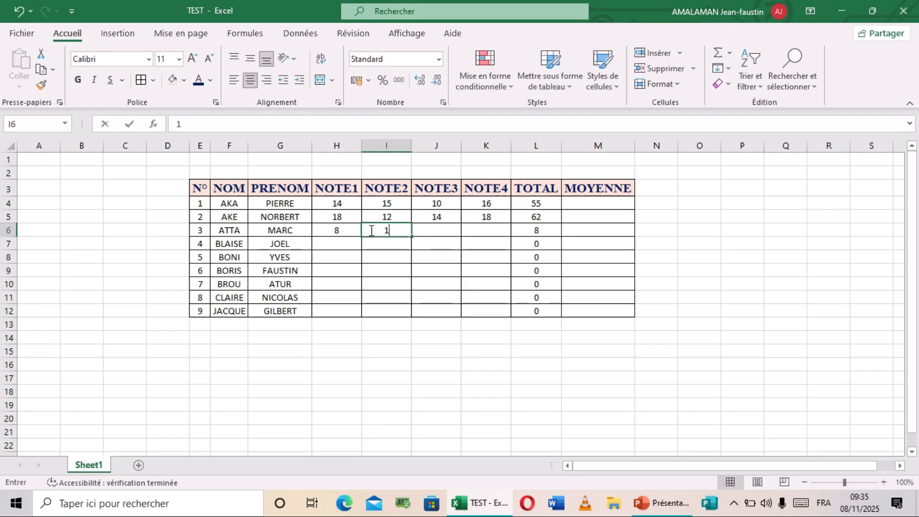
type("5")
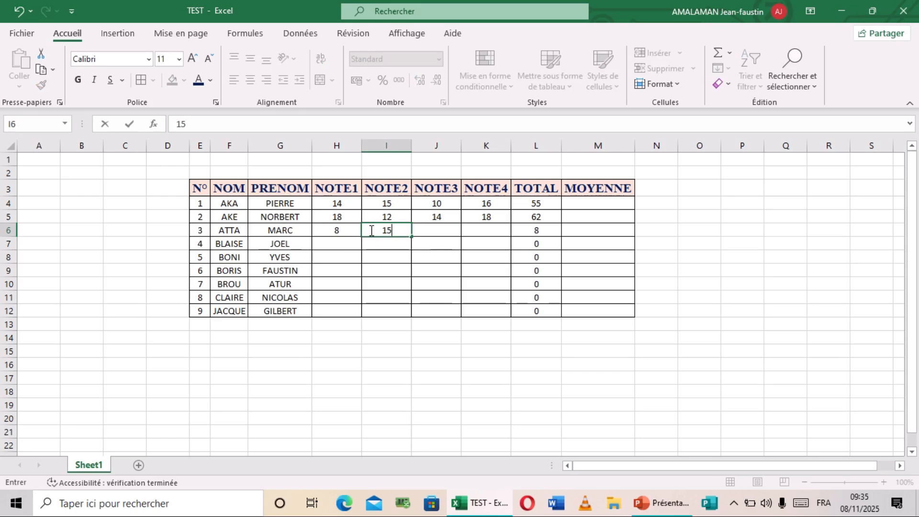
key("Tab")
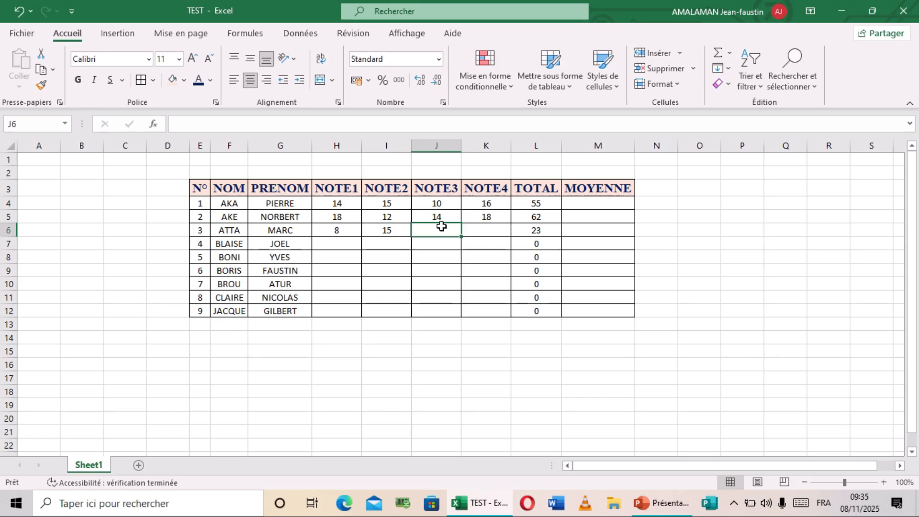
type("17")
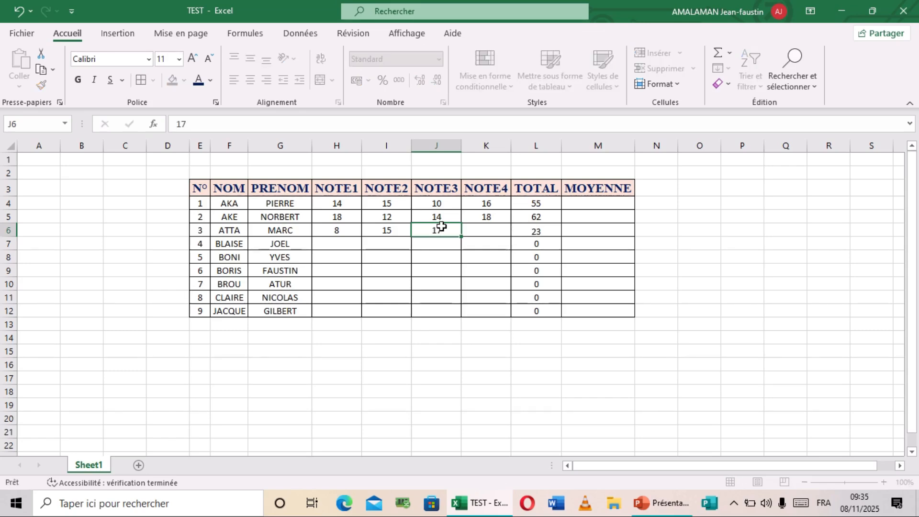
key("Tab")
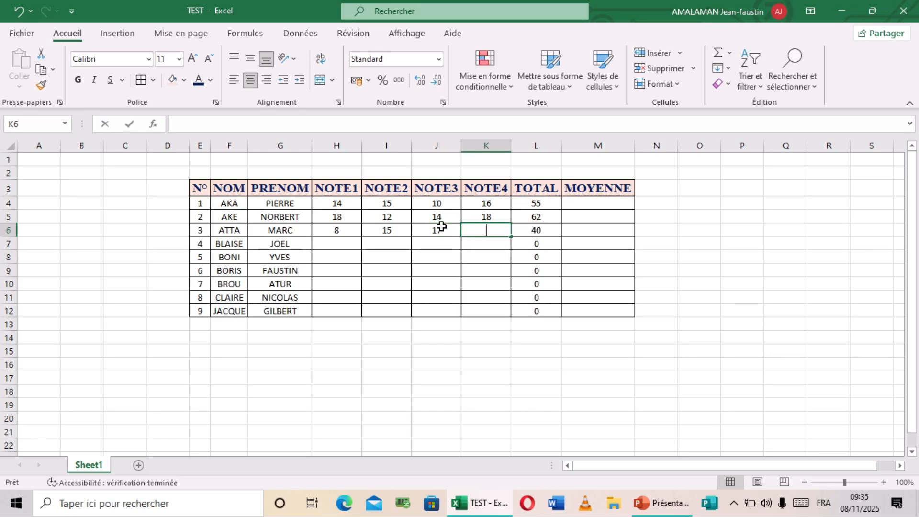
type("12")
key("Return")
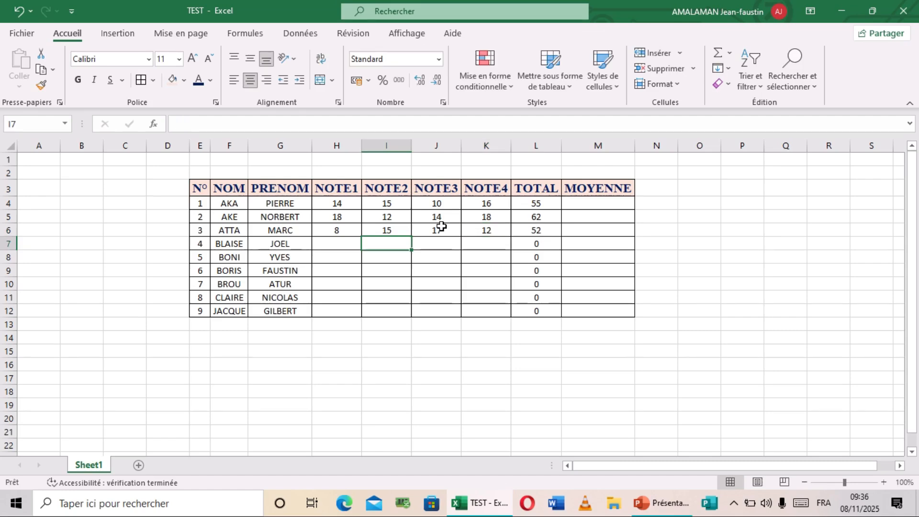
Enter the fourth student's marks 2, 5, 5 and 5 in cells H7 to K7.
left_click(335, 244)
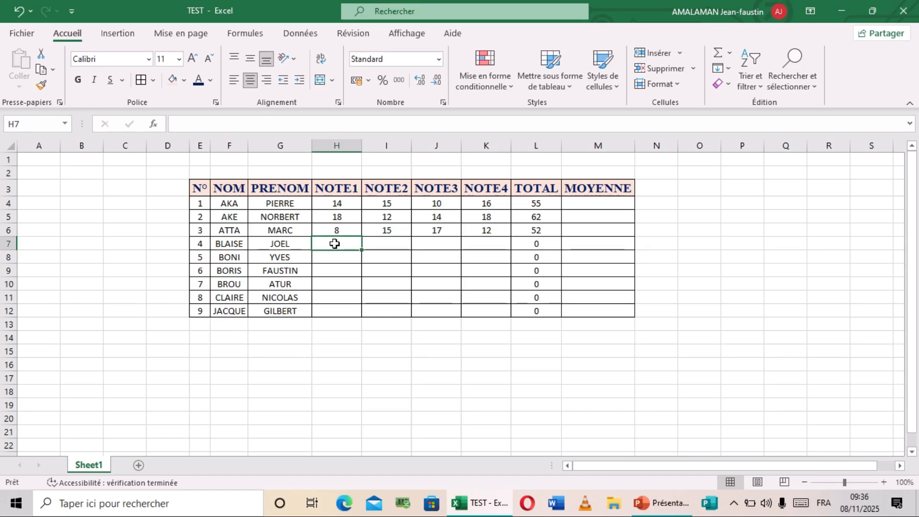
type("2")
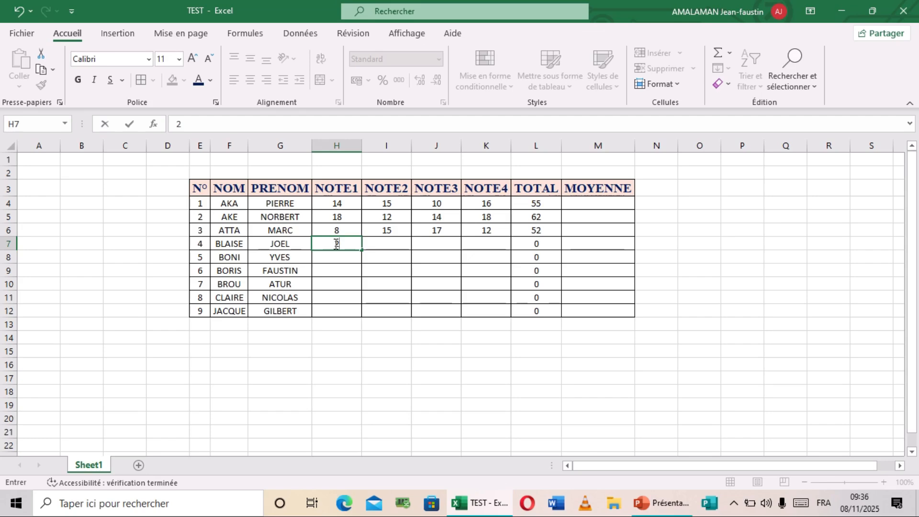
key("Tab")
type("5")
key("Tab")
type("5")
key("Tab")
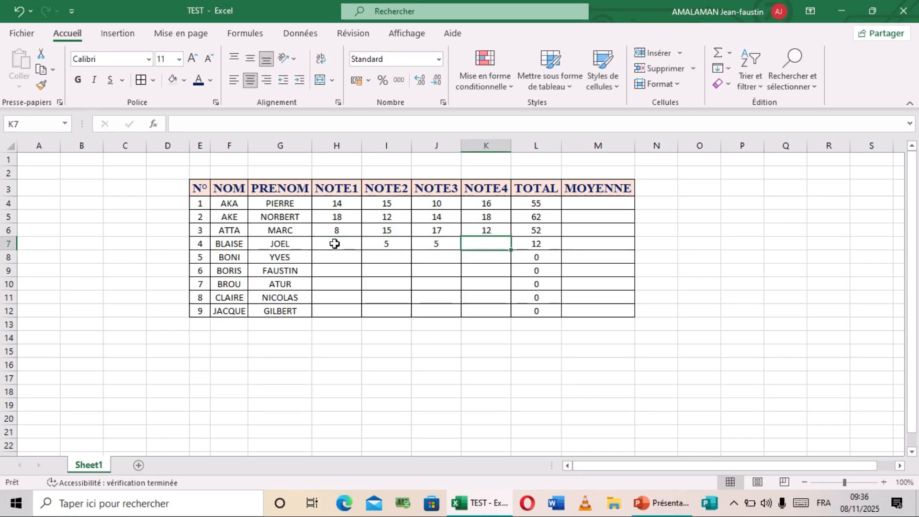
type("5")
Enter the mark 4 in each of cells I8, J8 and K8 for the fifth student.
left_click(334, 257)
key("Tab")
type("4")
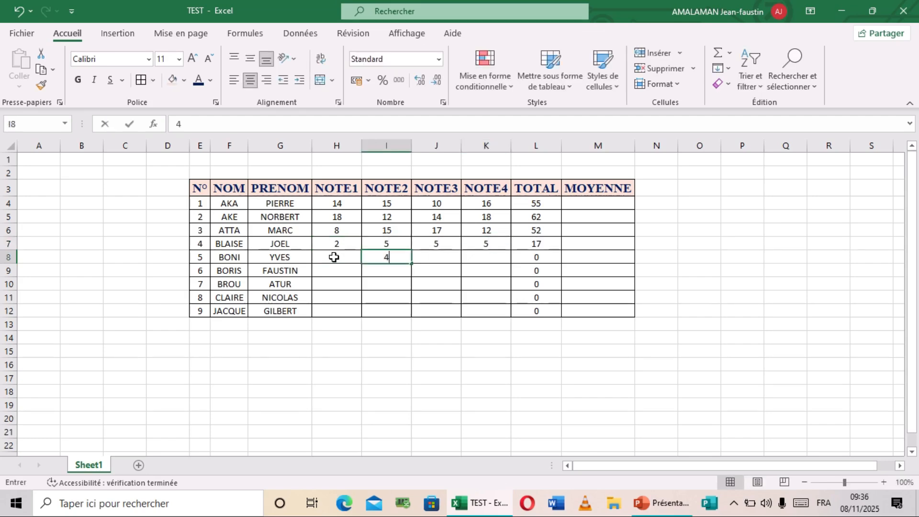
key("Tab")
key("Tab")
type("4")
key("Tab")
type("47")
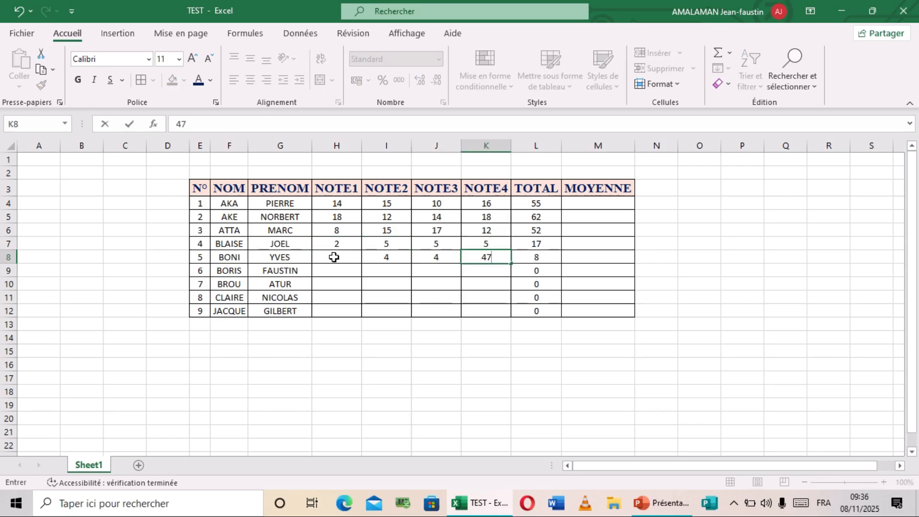
key("BackSpace")
key("Tab")
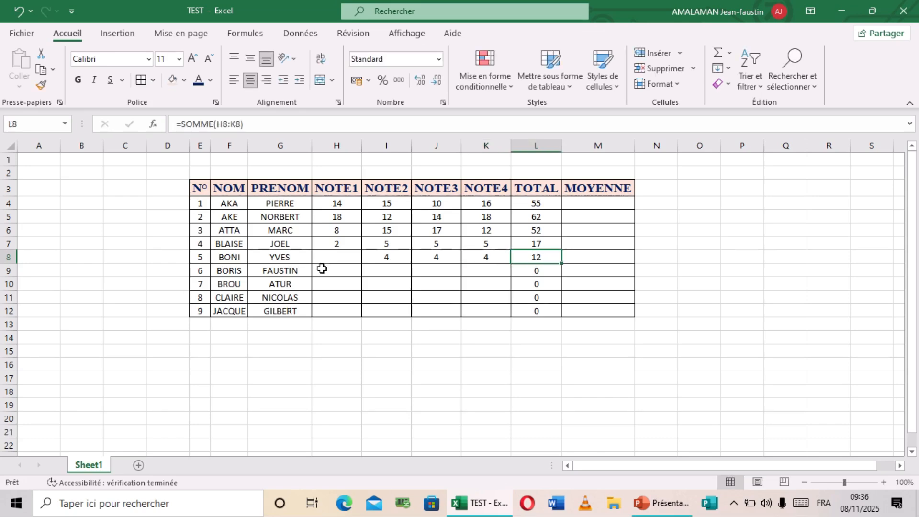
Enter the sixth student's marks 5, 6, 8 and 9 in cells H9 to K9.
left_click(323, 270)
type("5")
key("Tab")
type("6")
key("Tab")
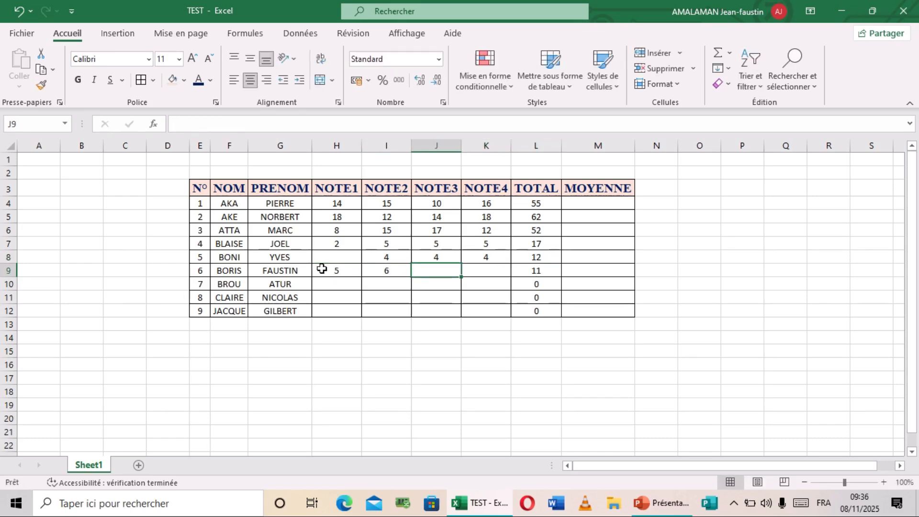
type("8")
key("Tab")
type("9")
key("Tab")
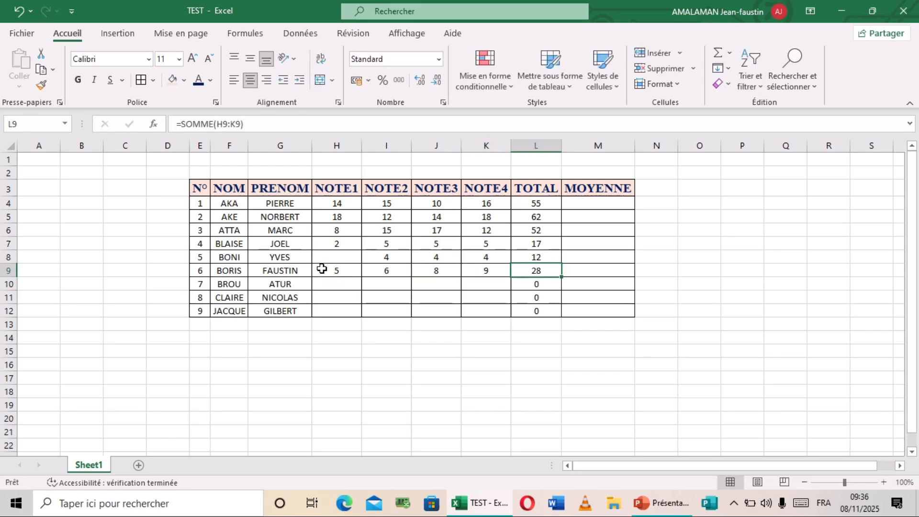
Enter the seventh student's marks 7, 8, 5 and 6 in cells H10 to K10.
key("Return")
key("Tab")
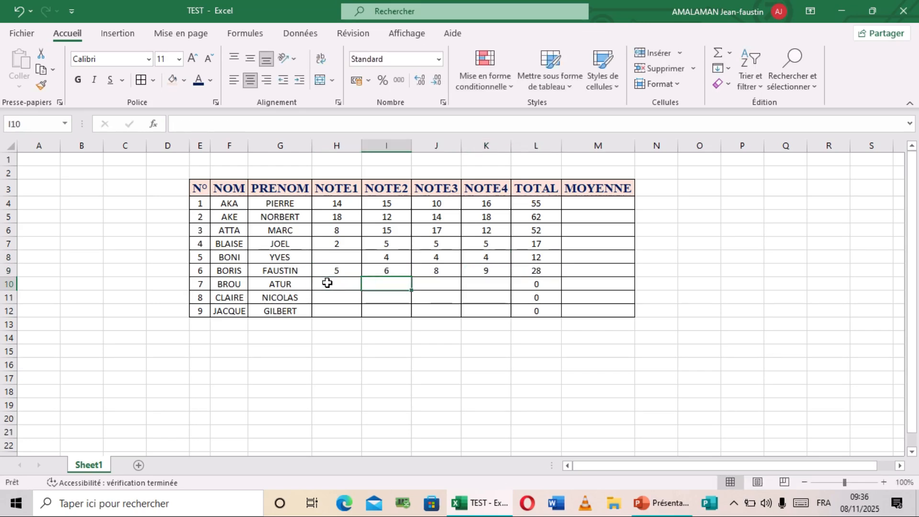
left_click(327, 283)
type("7")
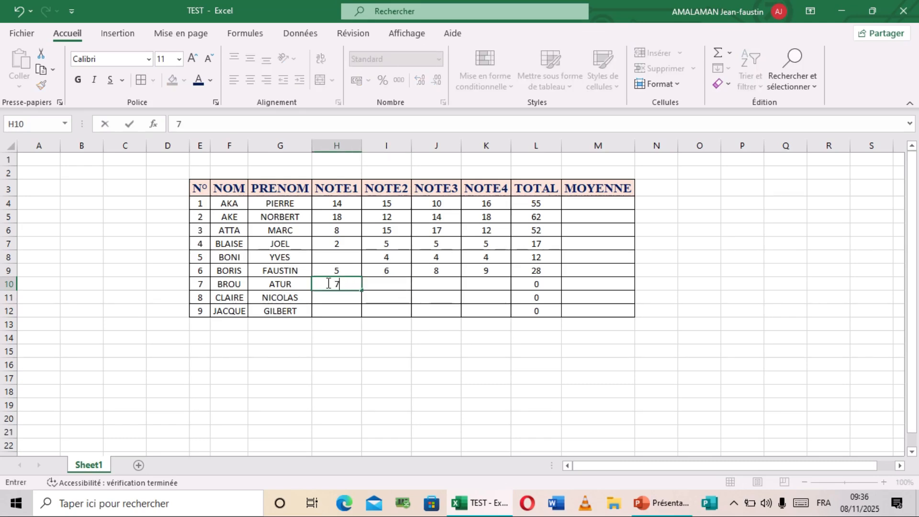
key("Tab")
type("8")
key("Tab")
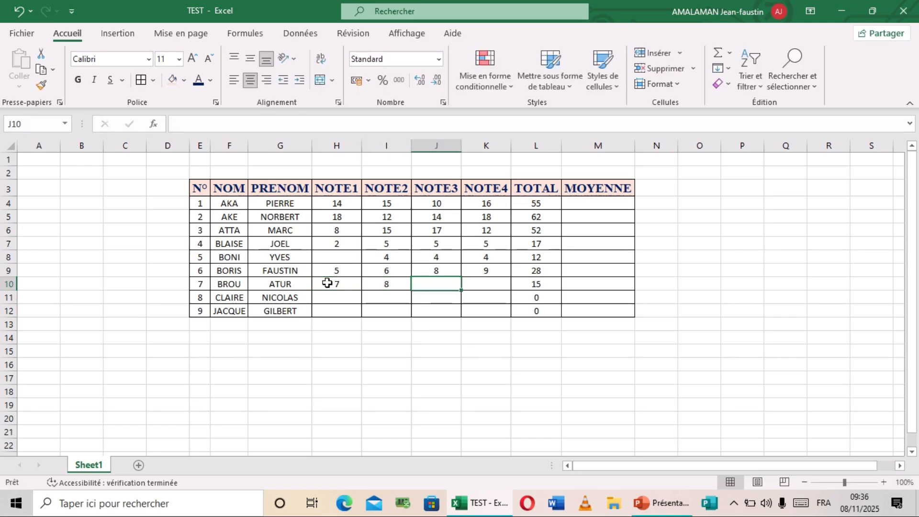
type("5")
key("Tab")
type("6")
key("Tab")
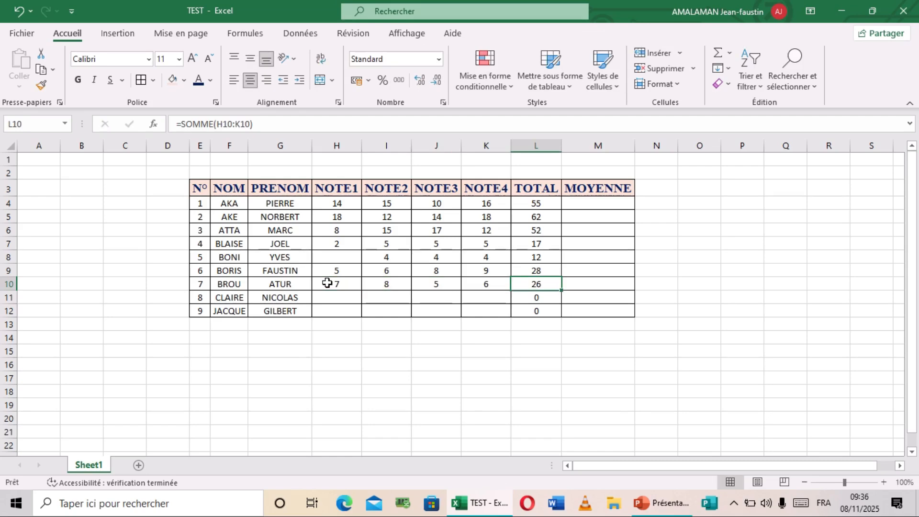
Enter the eighth student's marks 8, 3, 2 and 4 in cells H11 to K11.
left_click(322, 297)
type("8")
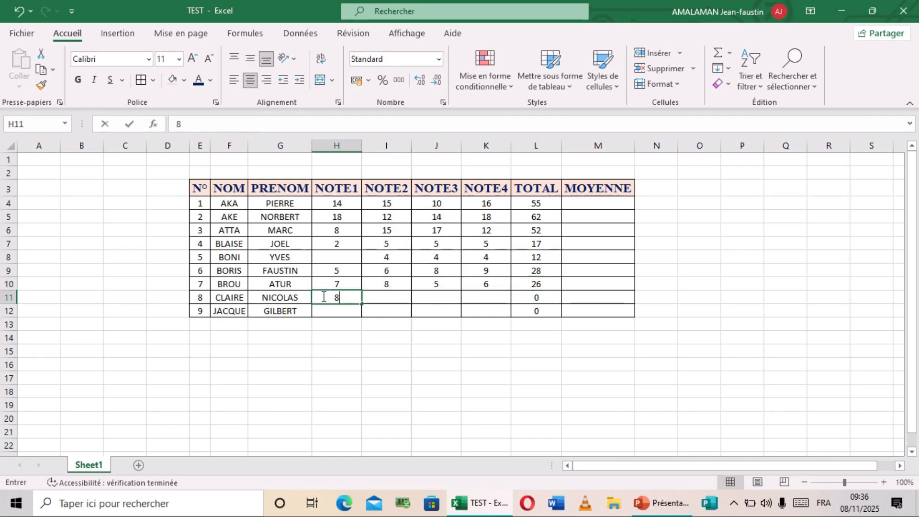
key("Tab")
type("3")
key("Tab")
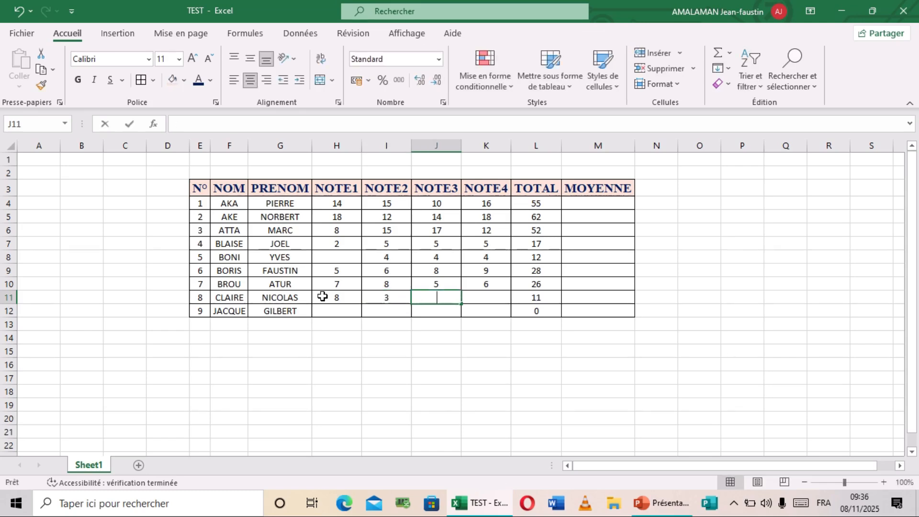
type("2")
key("Tab")
type("4")
key("Tab")
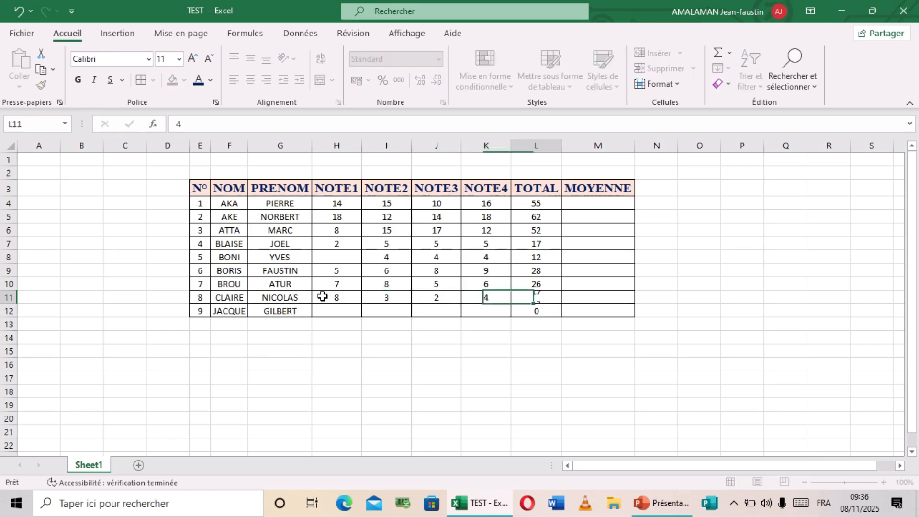
Enter the ninth student's marks 6, 8, 7 and 5 in cells H12 to K12 and check the total in L12.
left_click(324, 312)
key("Tab")
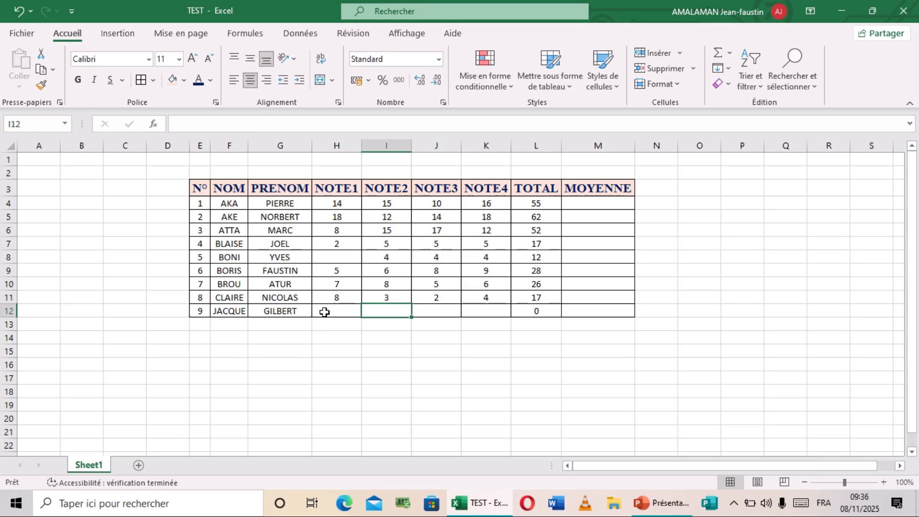
type("8")
key("Tab")
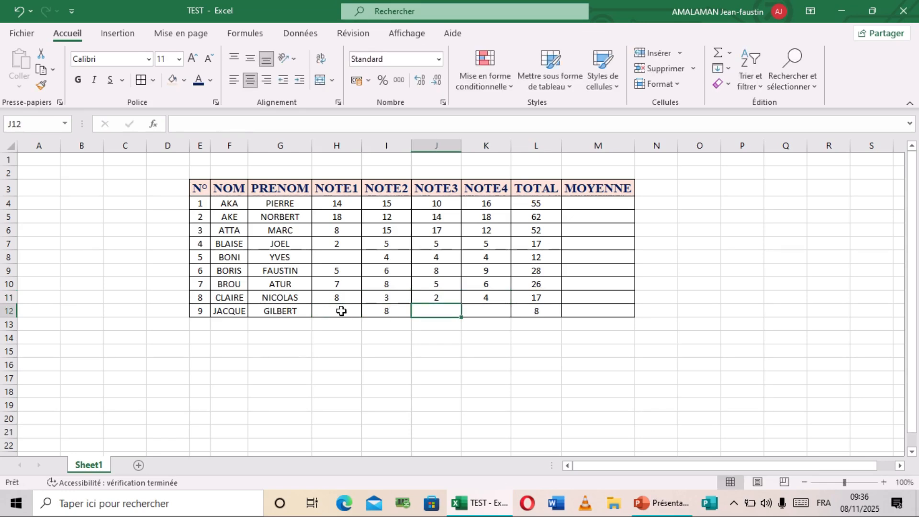
left_click(345, 311)
type("6")
key("Tab")
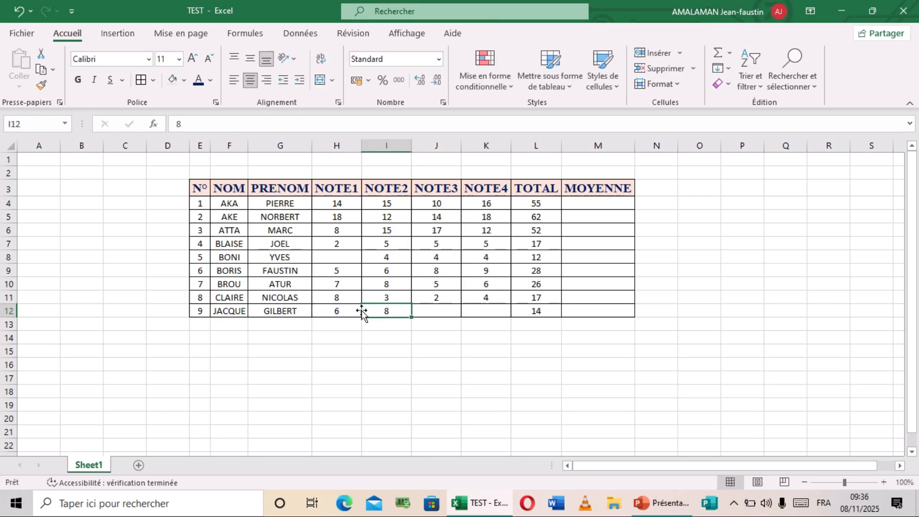
left_click(428, 312)
type("7")
key("Tab")
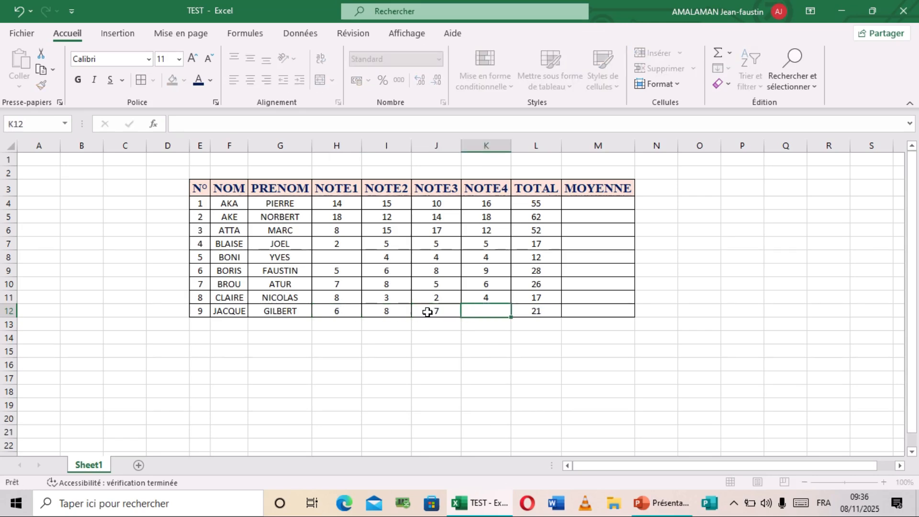
type("5")
key("Return")
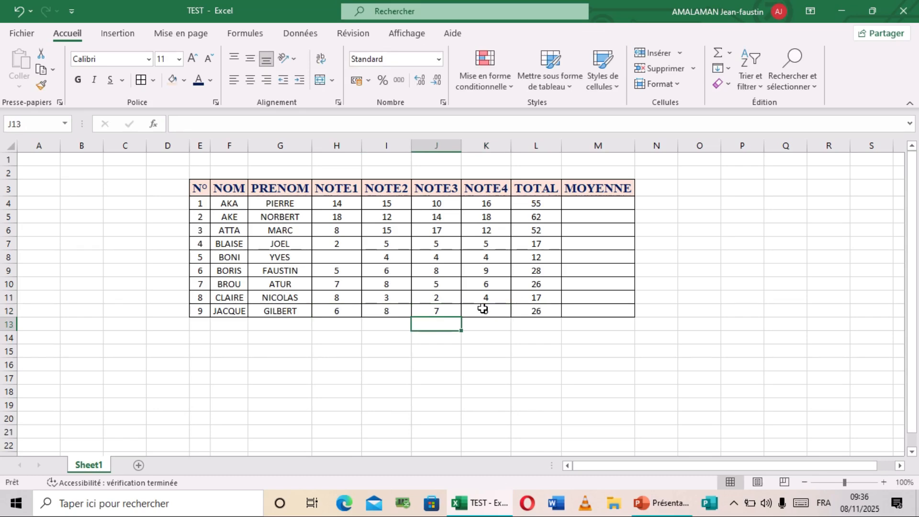
left_click(540, 314)
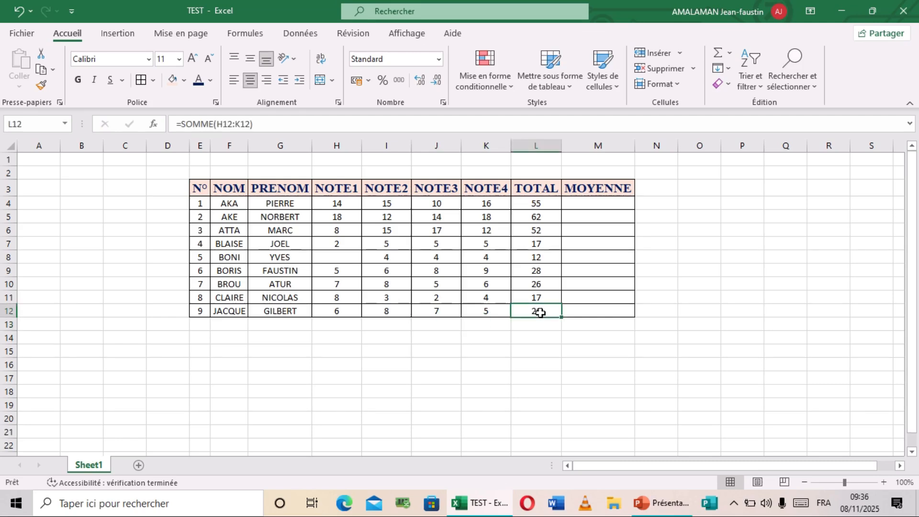
Fill in the fifth student's missing NOTE1 mark in cell H8 with 5.
left_click(338, 257)
type("5")
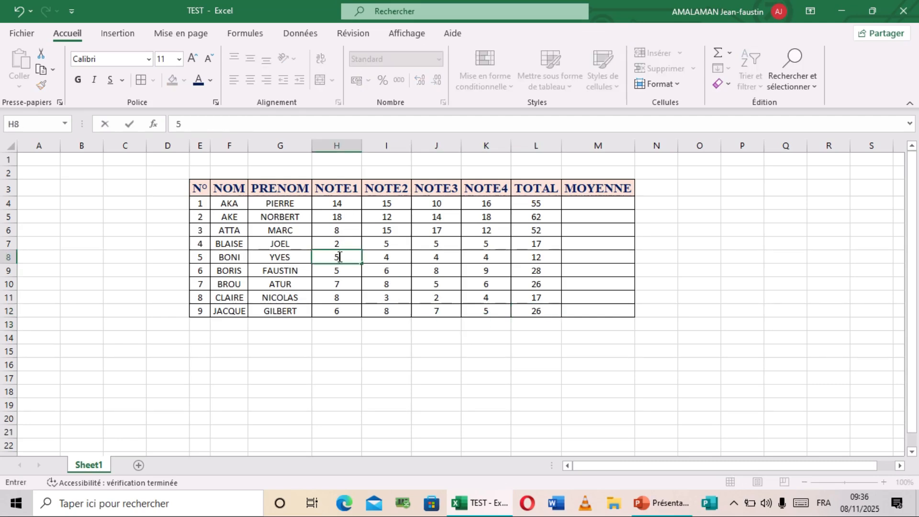
left_click(492, 257)
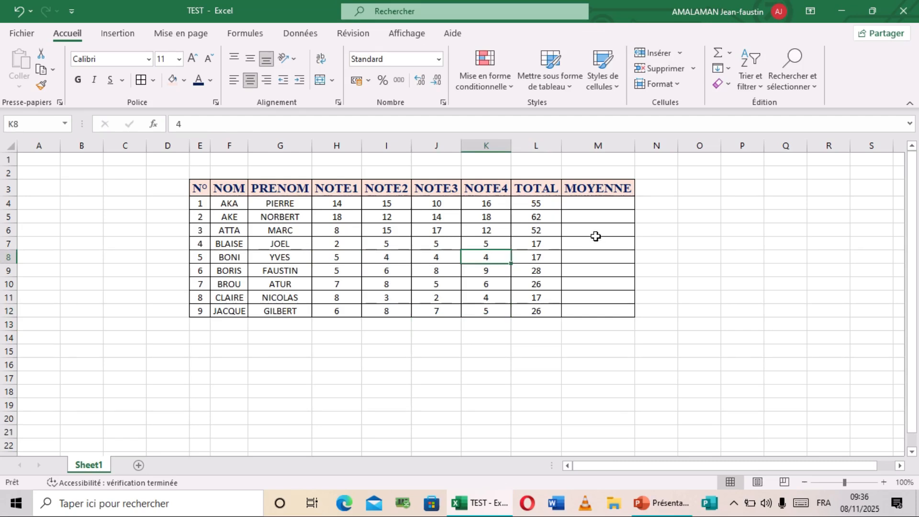
Calculate the first student's average in cell M4 with the formula =(L4/4).
left_click(590, 202)
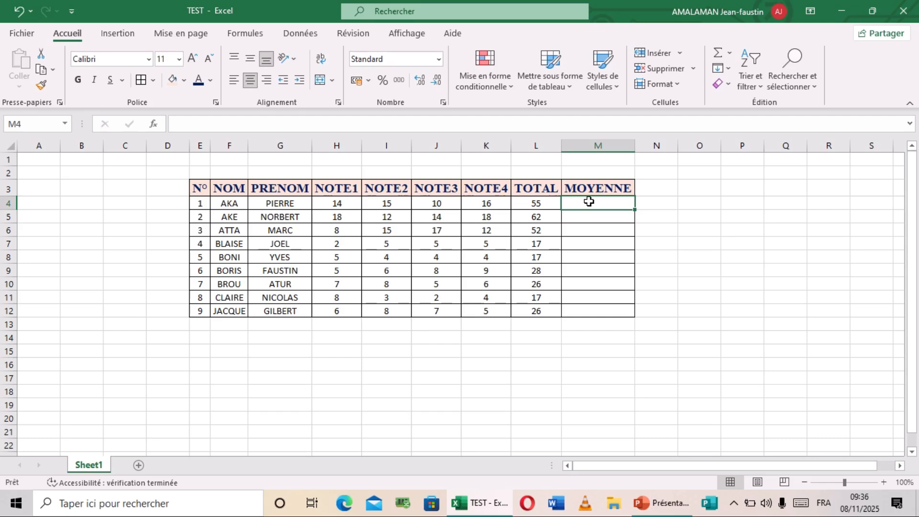
left_click(536, 203)
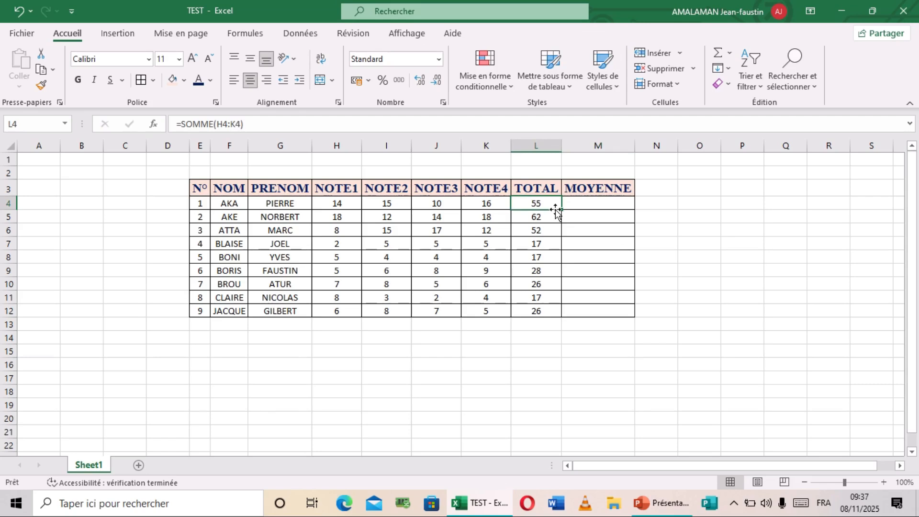
left_click(595, 202)
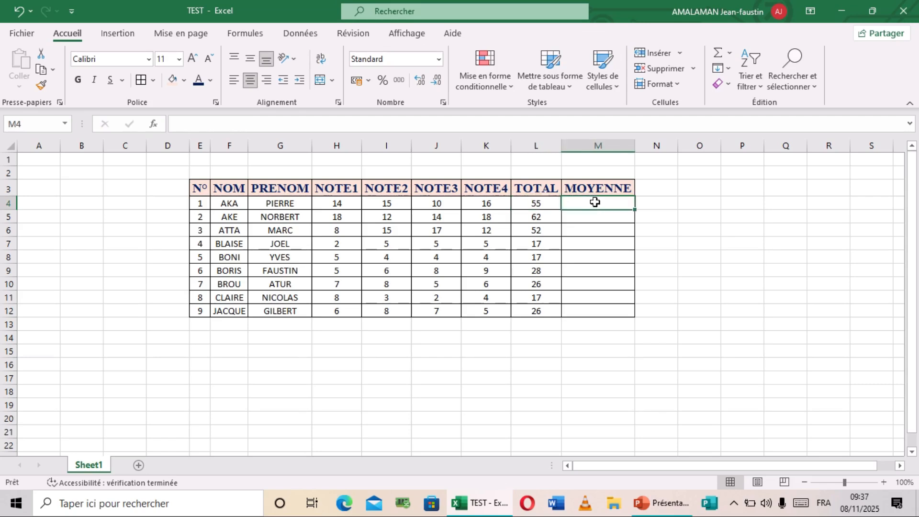
left_click(212, 123)
type("=")
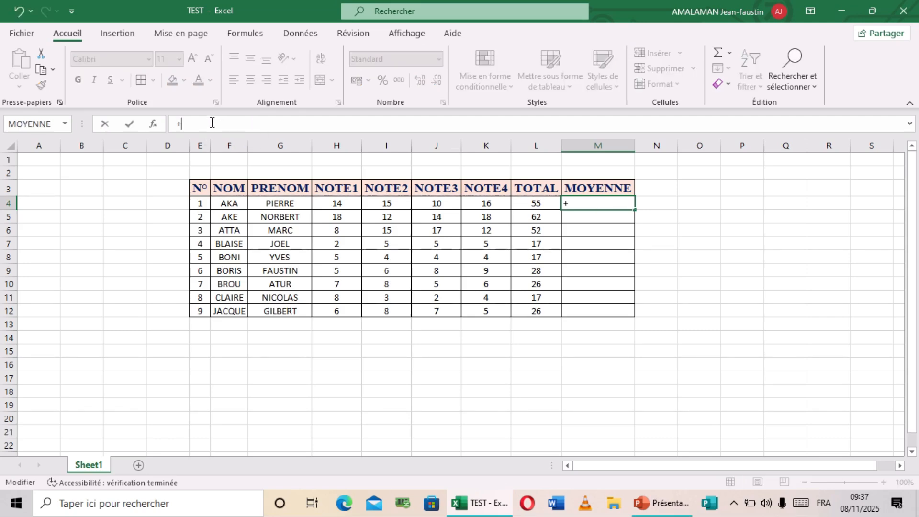
key("BackSpace")
type("=")
left_click(535, 203)
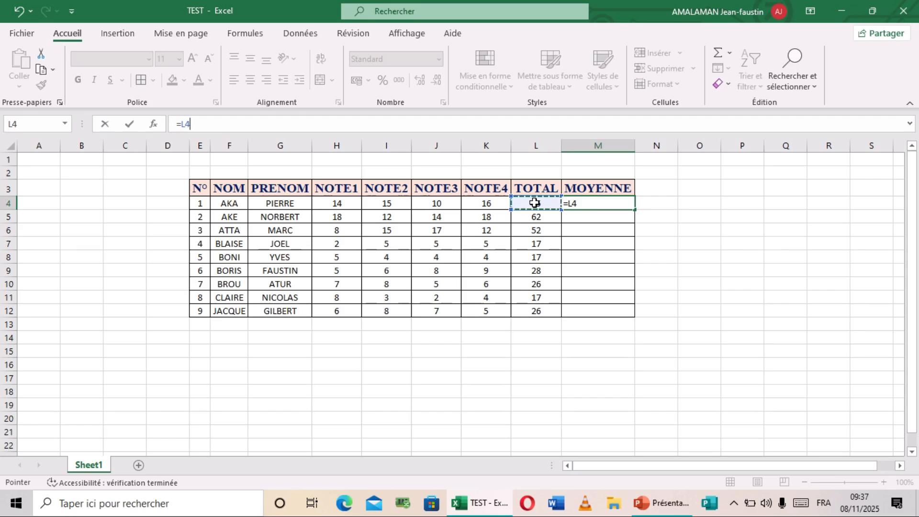
key("BackSpace")
key("BackSpace")
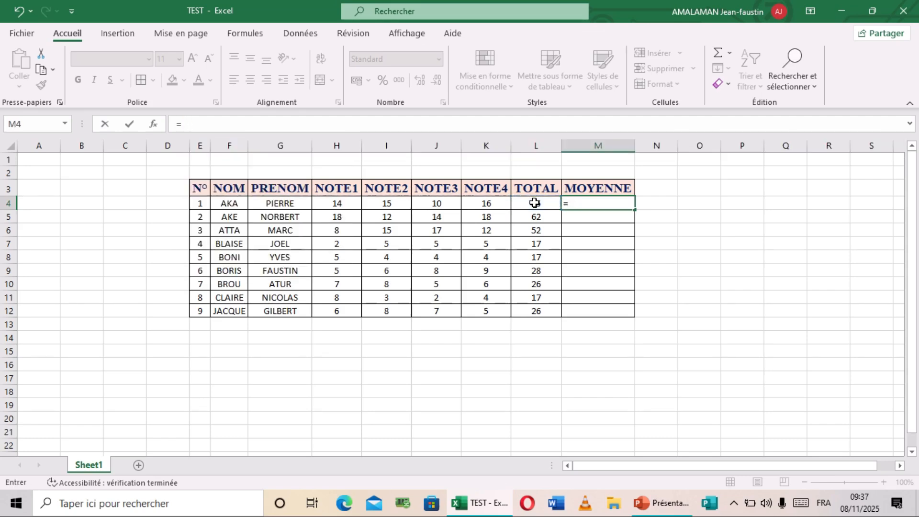
type("5")
key("BackSpace")
type("(")
left_click(551, 202)
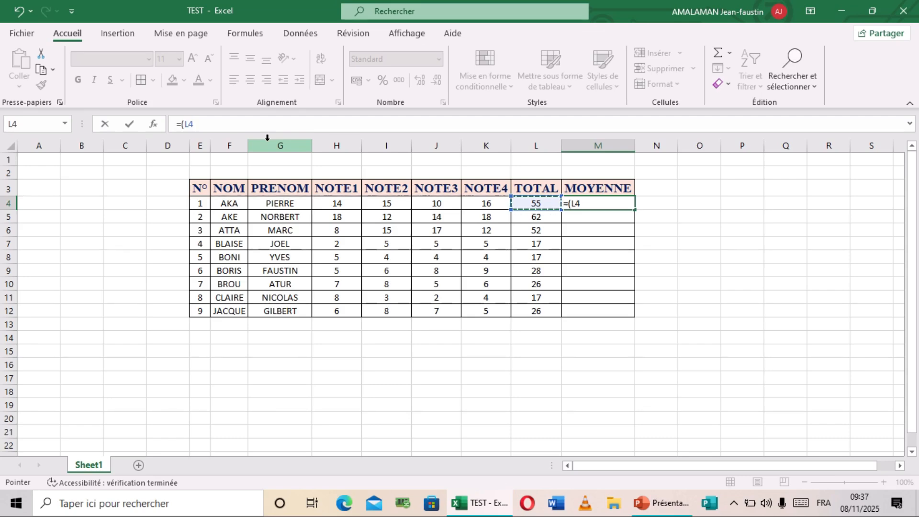
type("/4")
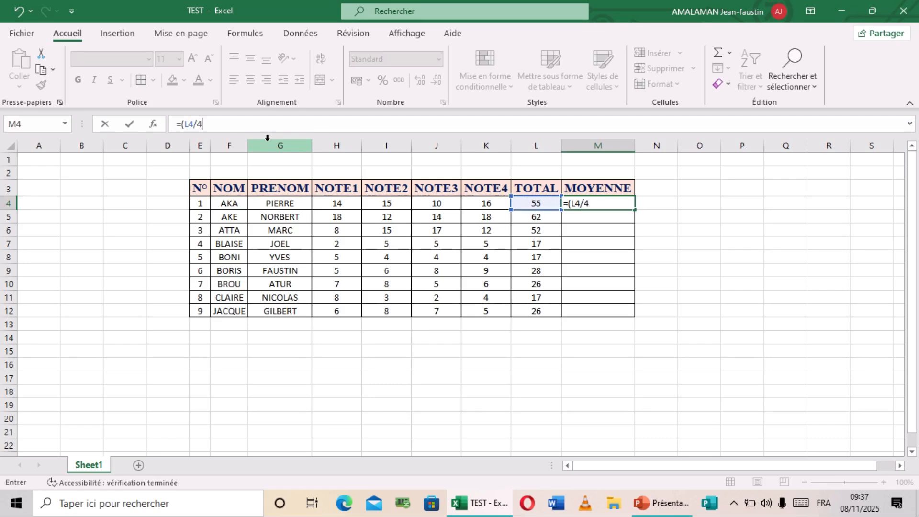
type("°")
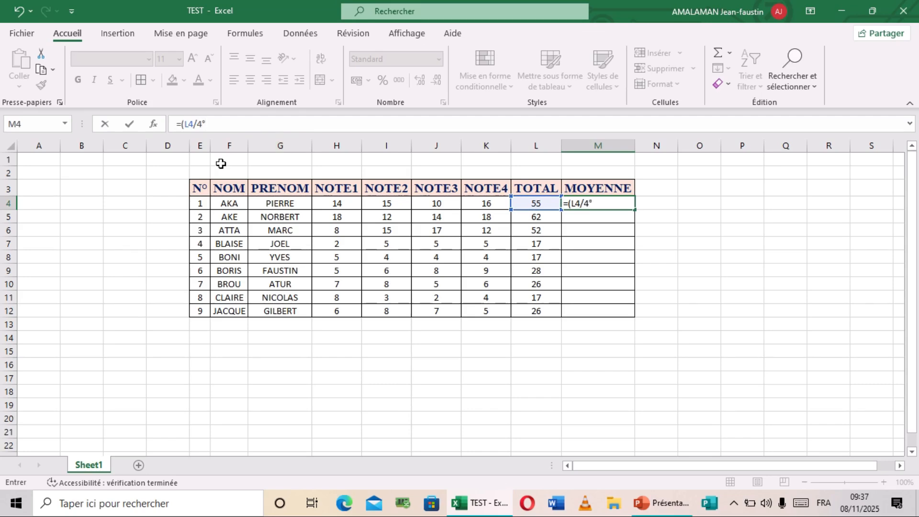
type("°")
type(")")
key("Return")
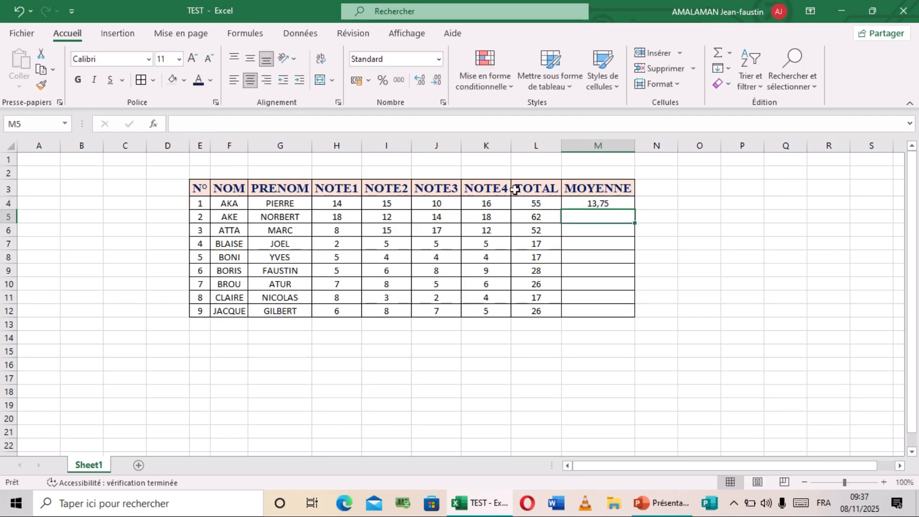
Copy the average formula from M4 down the MOYENNE column to M12 and check the formula in M5.
left_click(608, 204)
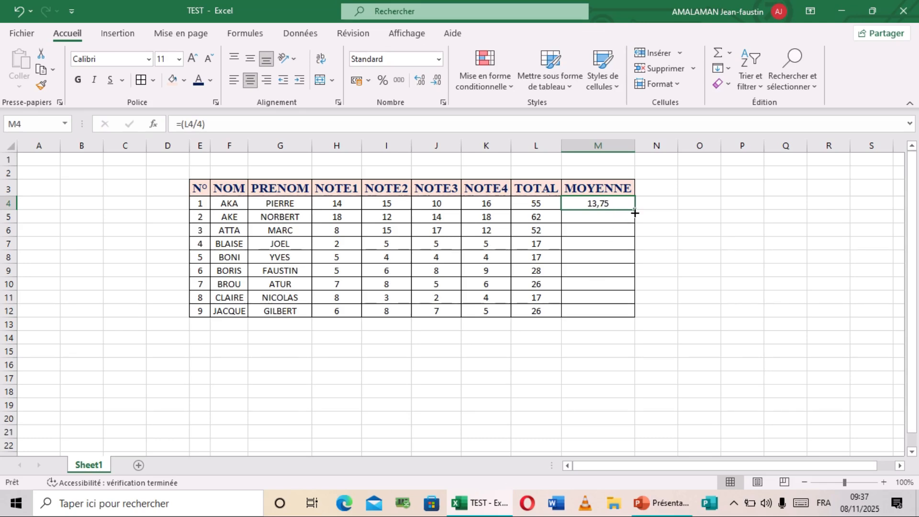
left_click_drag(635, 211, 633, 315)
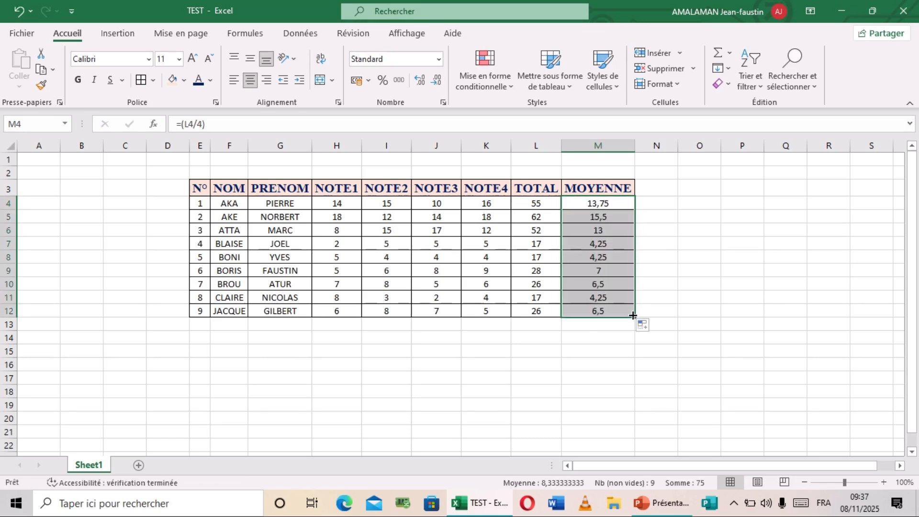
left_click(599, 215)
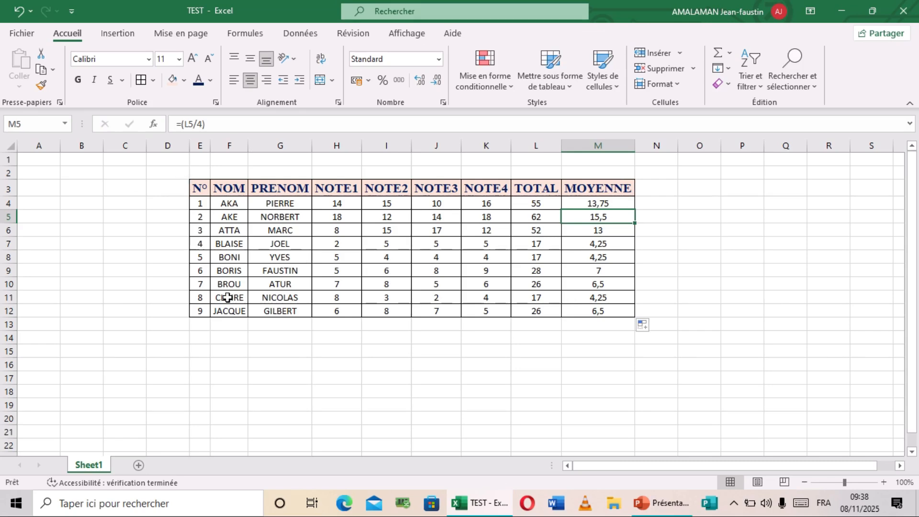
Apply thick outside borders (Bordures extérieures épaisses) around the whole table, E3 to M12.
left_click(189, 182)
left_click_drag(194, 186, 602, 307)
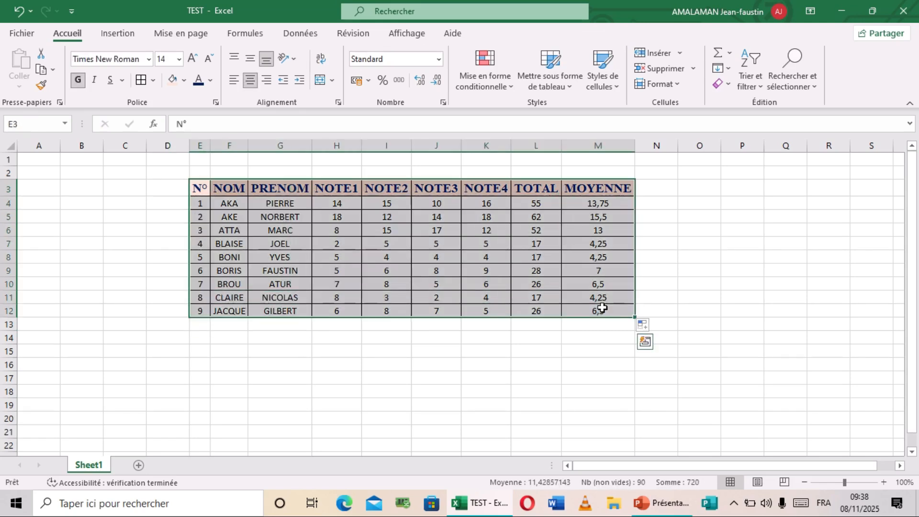
left_click(155, 81)
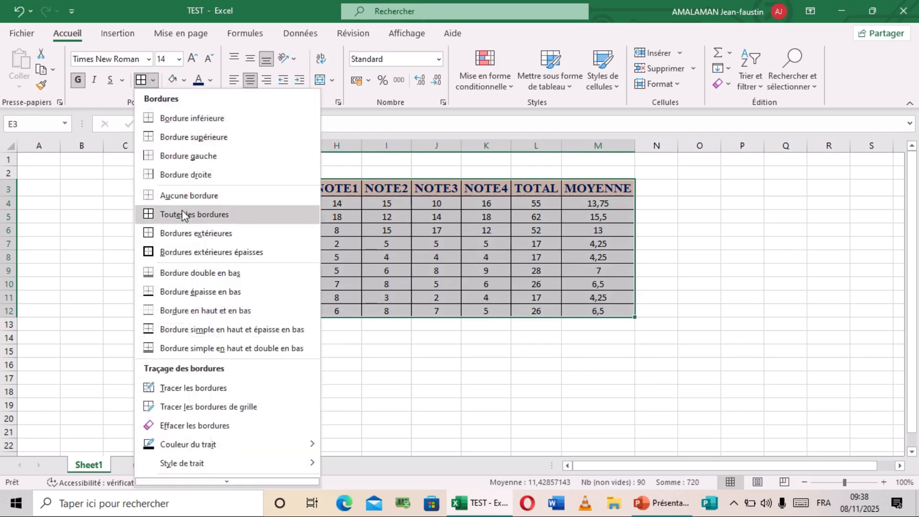
left_click(182, 253)
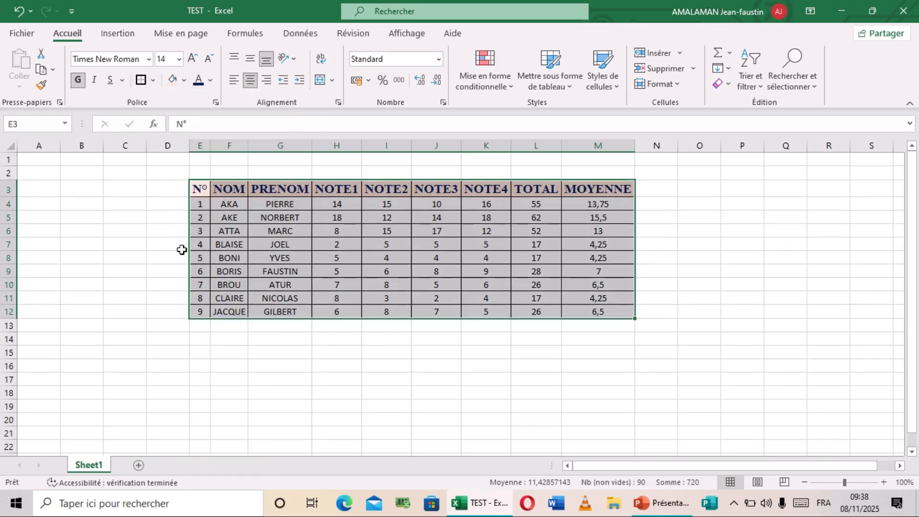
left_click(174, 267)
left_click(285, 259)
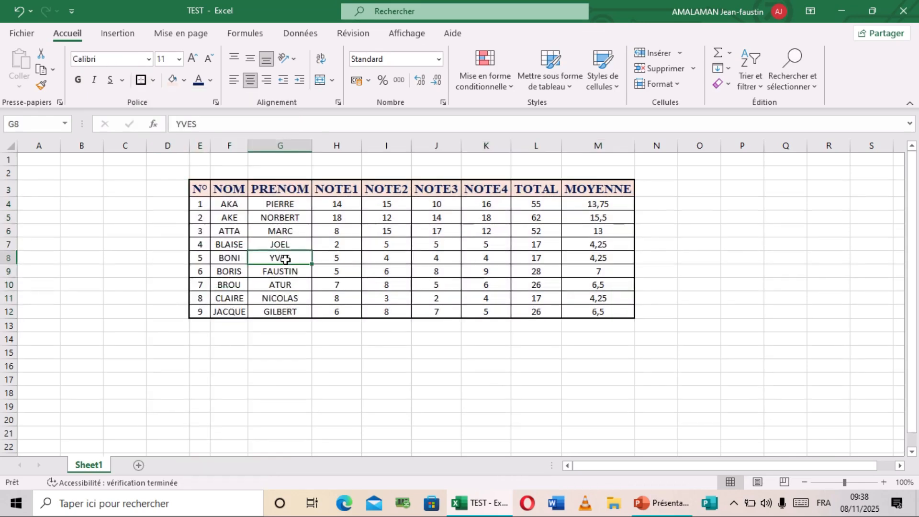